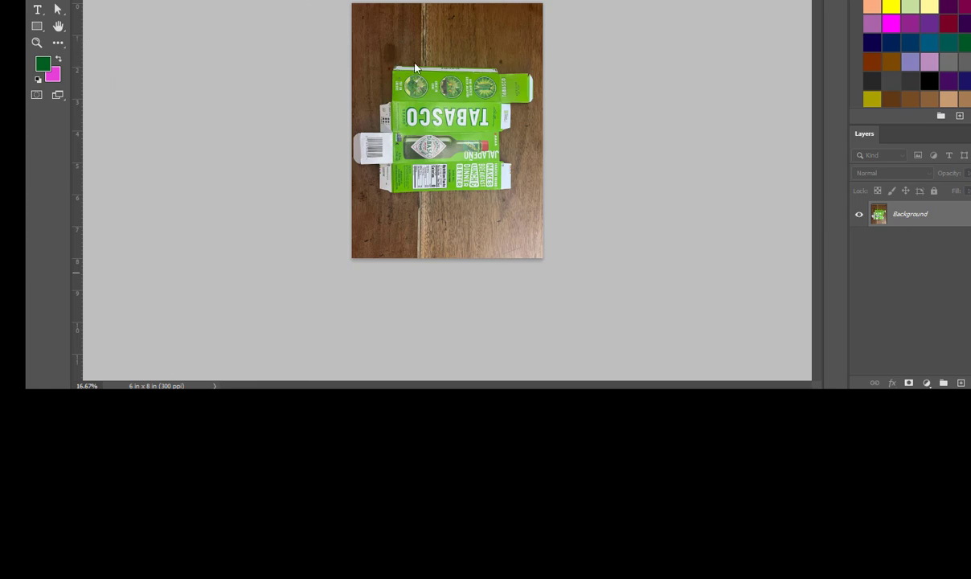
# Check the image's size and resolution, displaying its dimensions in inches without changing them
pyautogui.click(96, 0)
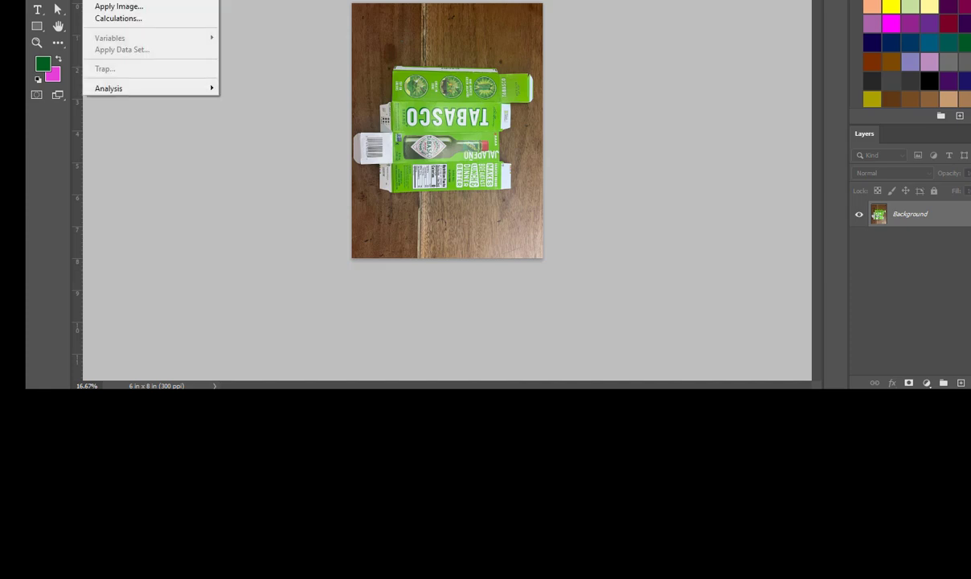
pyautogui.click(117, 0)
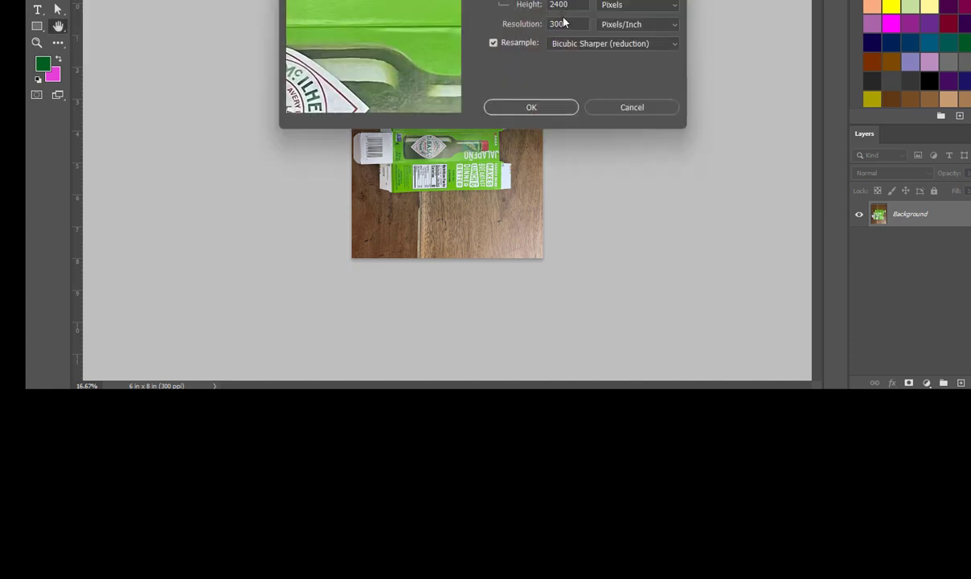
pyautogui.click(546, 111)
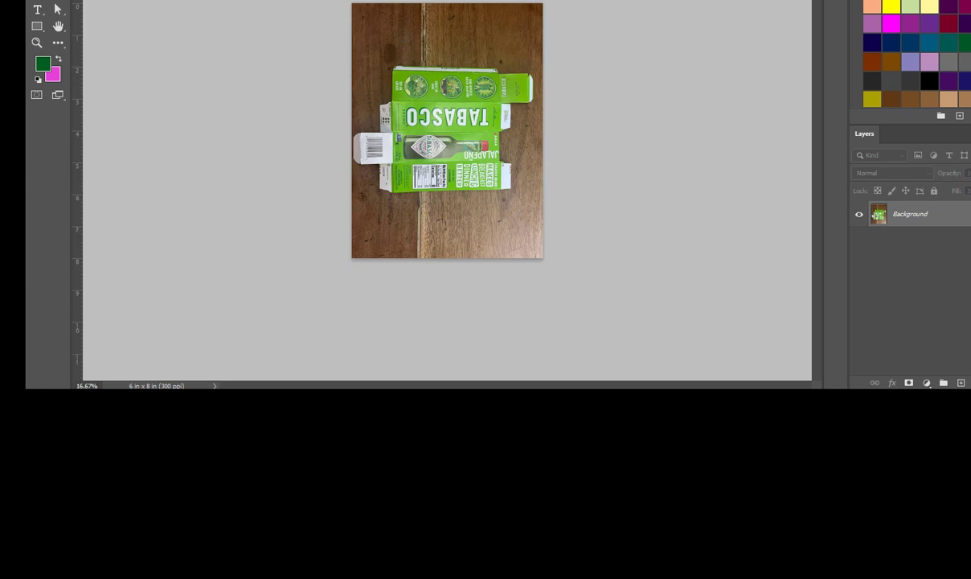
pyautogui.click(95, 0)
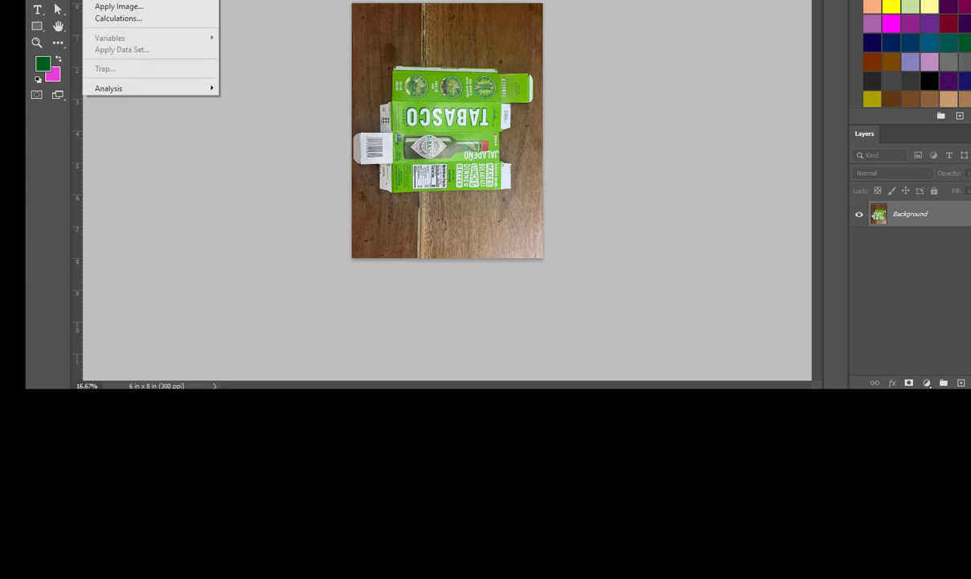
pyautogui.click(116, 0)
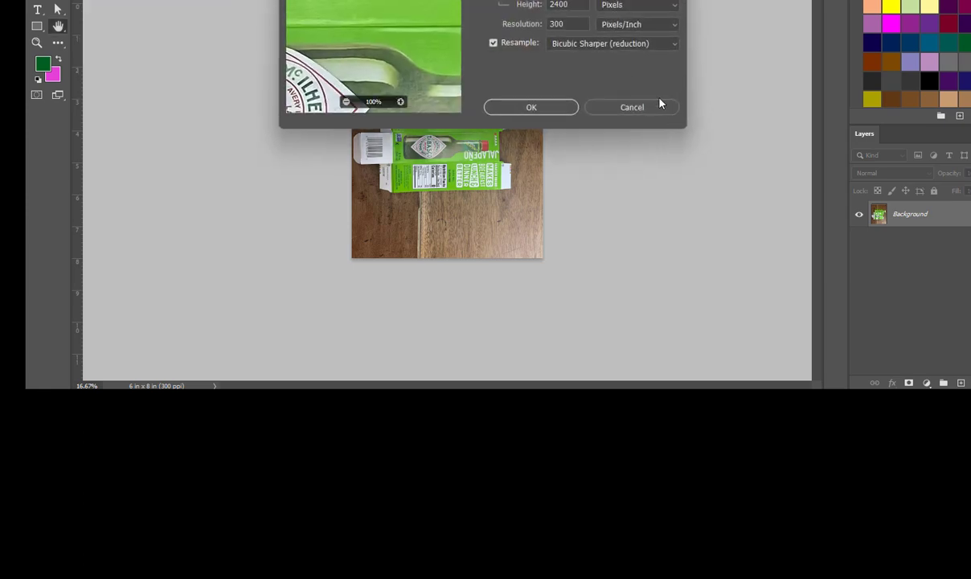
pyautogui.click(619, 0)
pyautogui.click(617, 19)
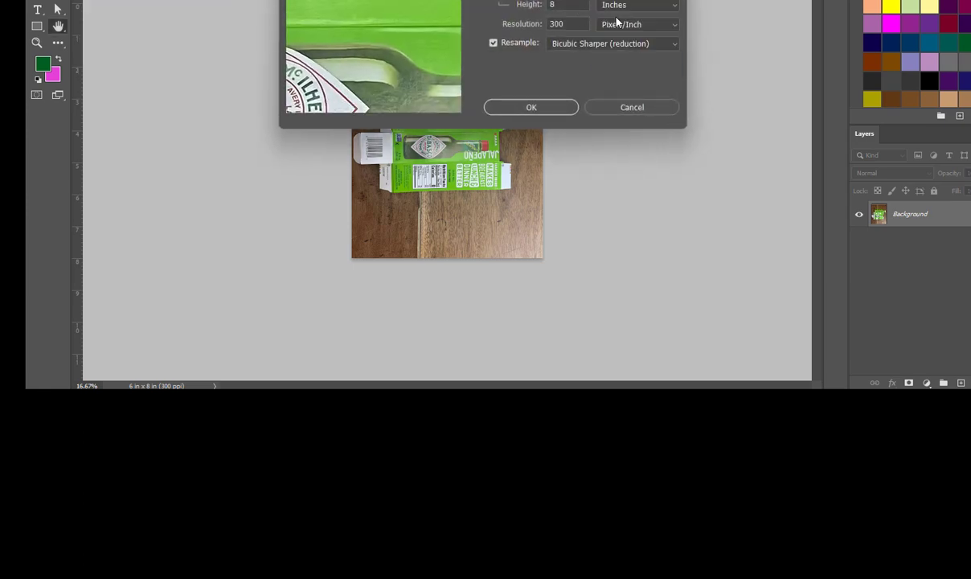
pyautogui.doubleClick(563, 4)
pyautogui.click(617, 106)
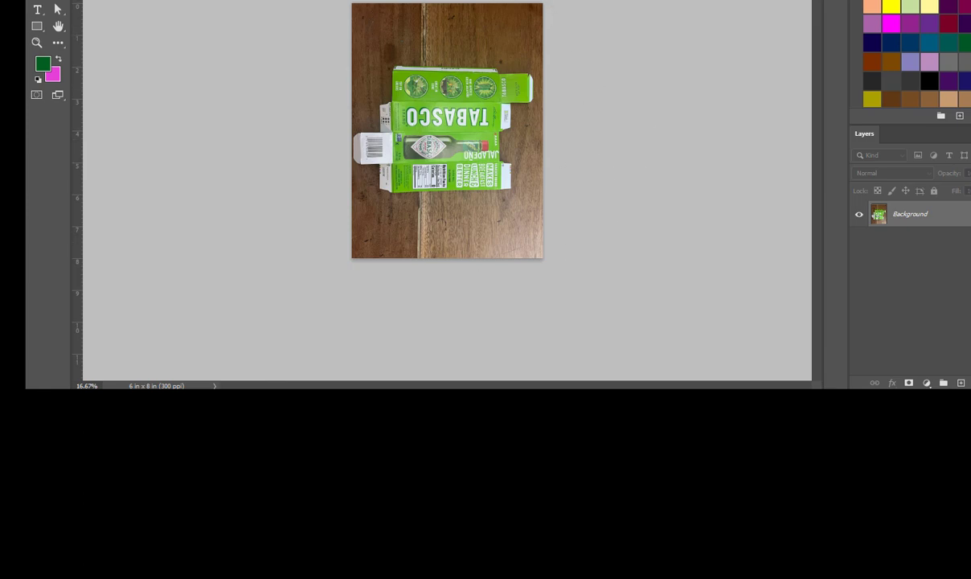
# Enlarge the canvas relative to its current size, adding 7 inches of height, for an overall 14 by 15 inches
pyautogui.click(95, 0)
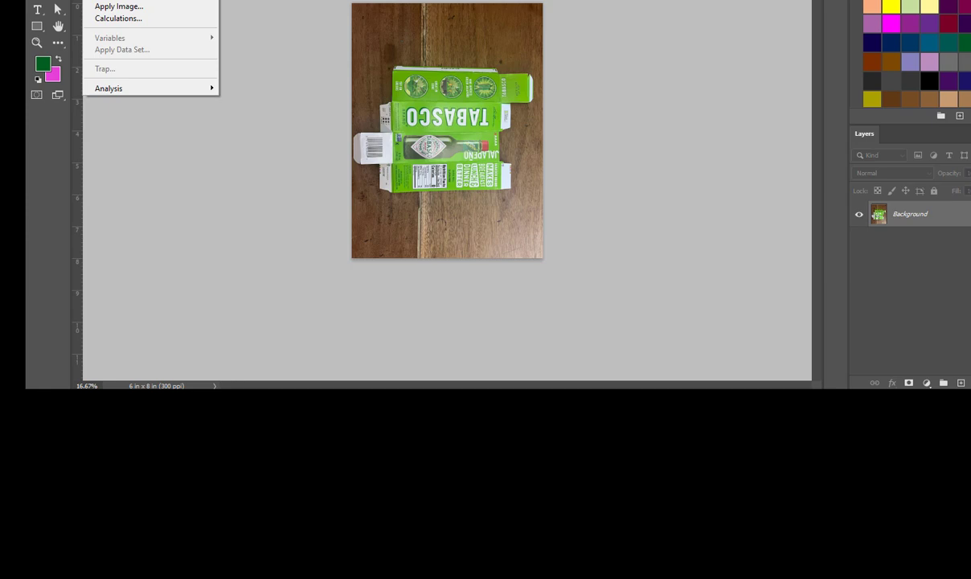
pyautogui.click(121, 0)
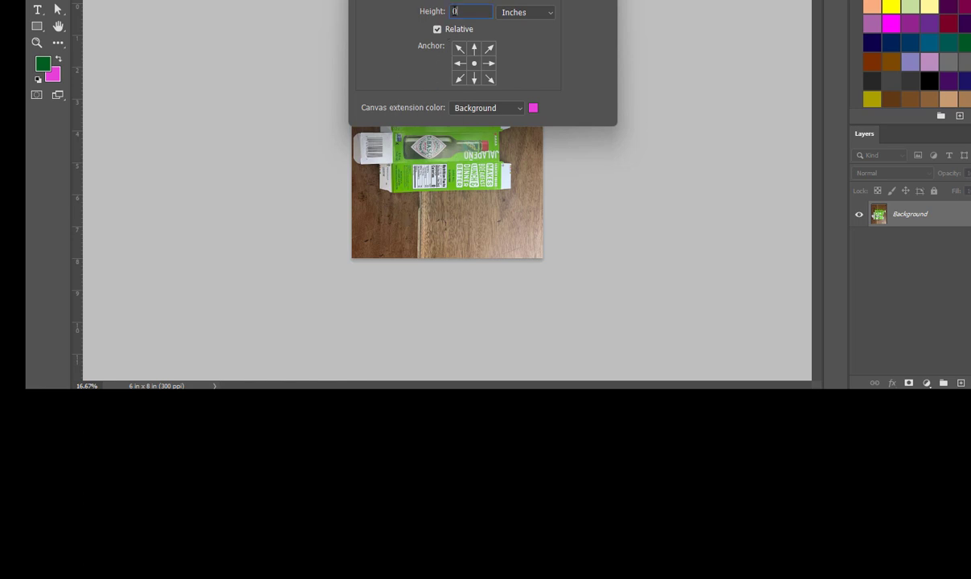
pyautogui.doubleClick(464, 10)
pyautogui.write('7')
pyautogui.press('Return')
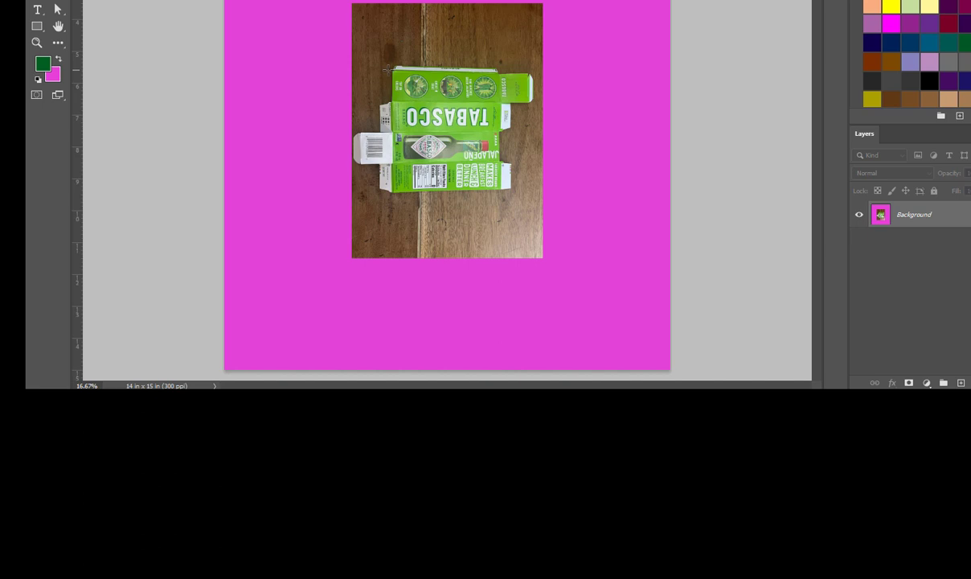
# Select a rectangle around the box's four printed panels in the photo and copy it to a new layer
pyautogui.moveTo(387, 67); pyautogui.dragTo(507, 194)
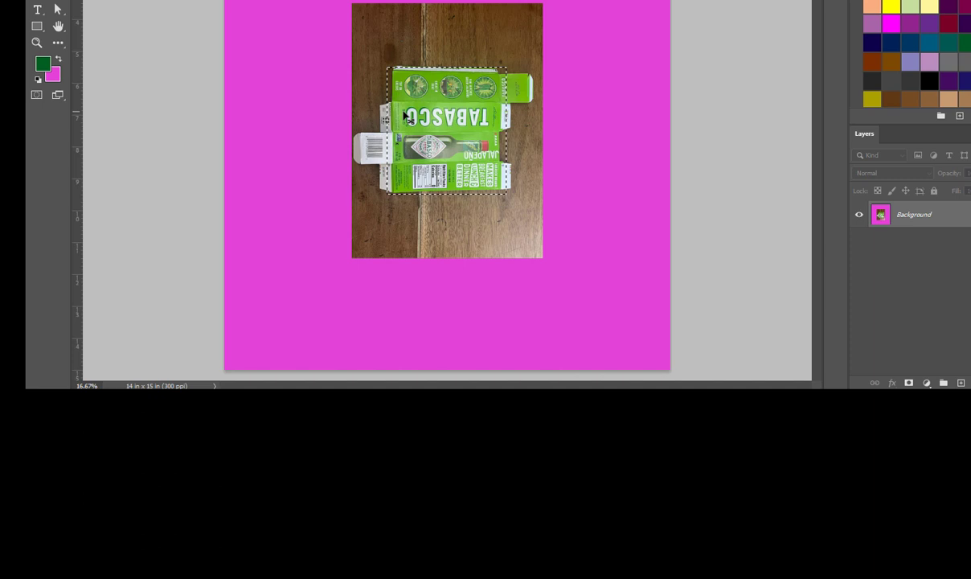
pyautogui.hotkey('ctrl', 'j')
pyautogui.rightClick(458, 103)
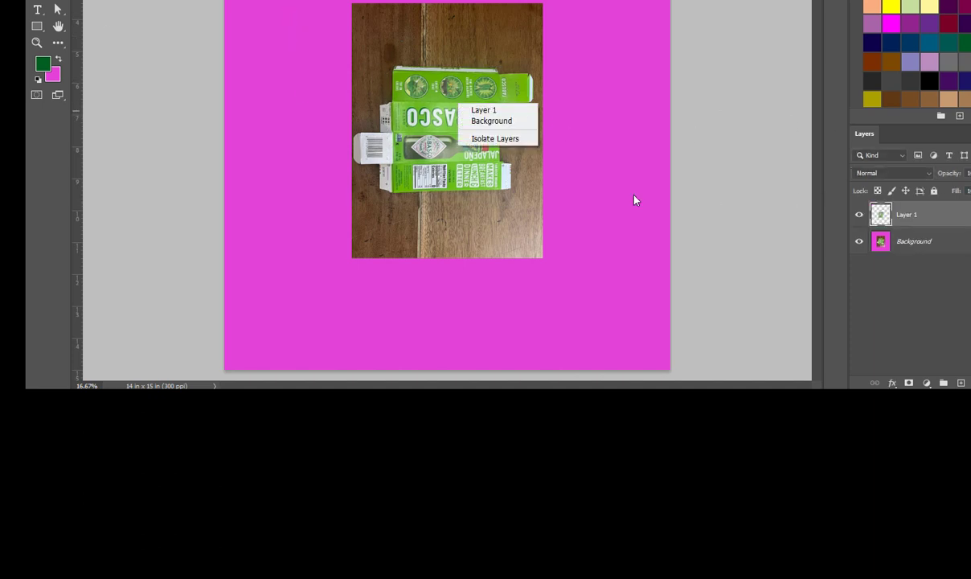
pyautogui.click(951, 206)
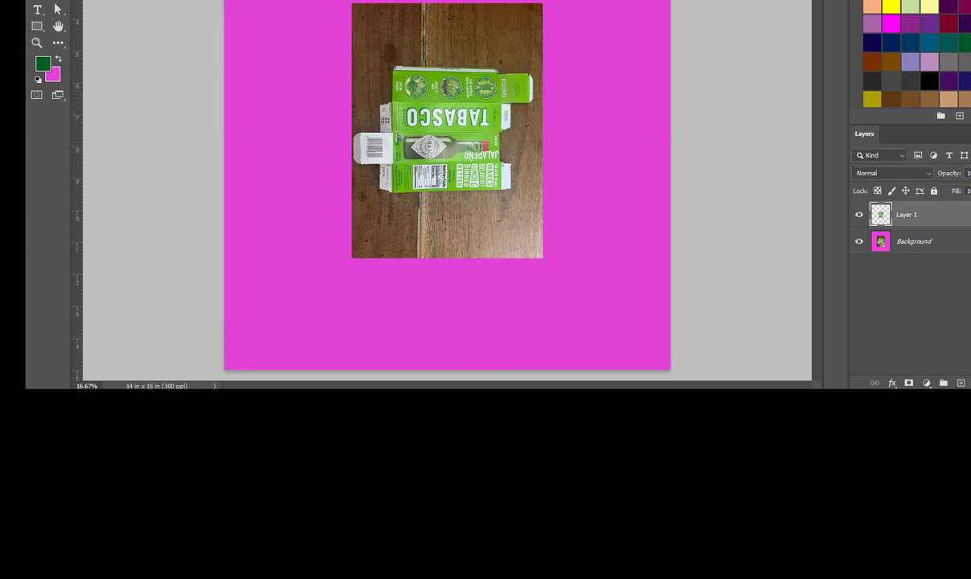
# Rotate the copied box artwork 90° counterclockwise and enlarge it over the canvas with Free Transform
pyautogui.moveTo(368, 48); pyautogui.dragTo(561, 237)
pyautogui.press('v')
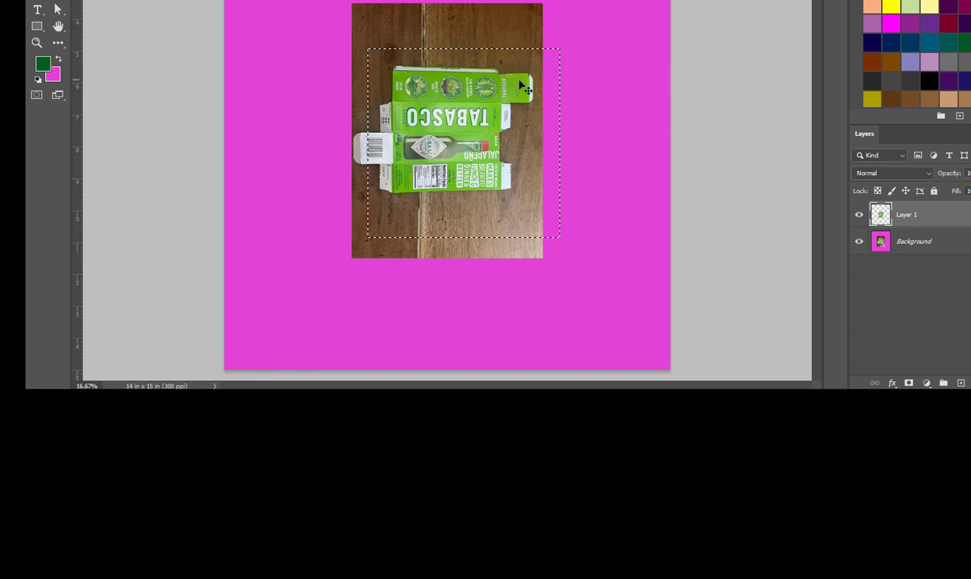
pyautogui.hotkey('ctrl', 't')
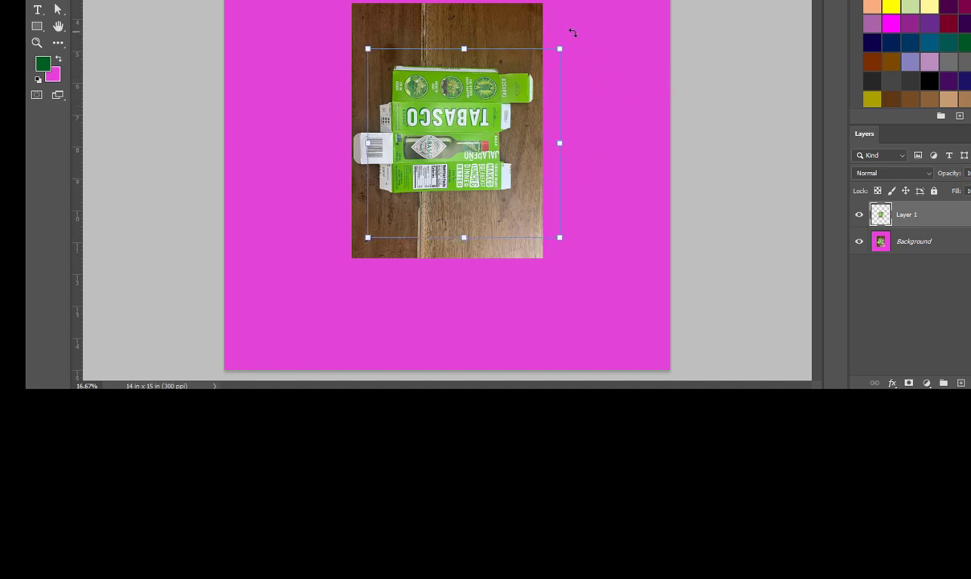
pyautogui.moveTo(568, 35); pyautogui.dragTo(214, 32)
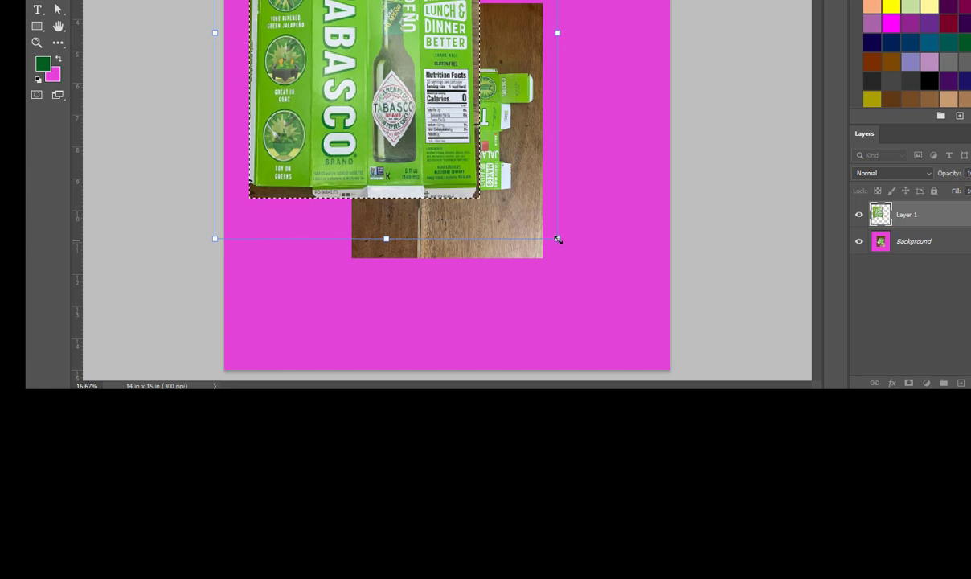
# Stretch and reposition the box artwork so its panels span nearly the canvas width and reach the bottom edge
pyautogui.moveTo(558, 239); pyautogui.dragTo(802, 241)
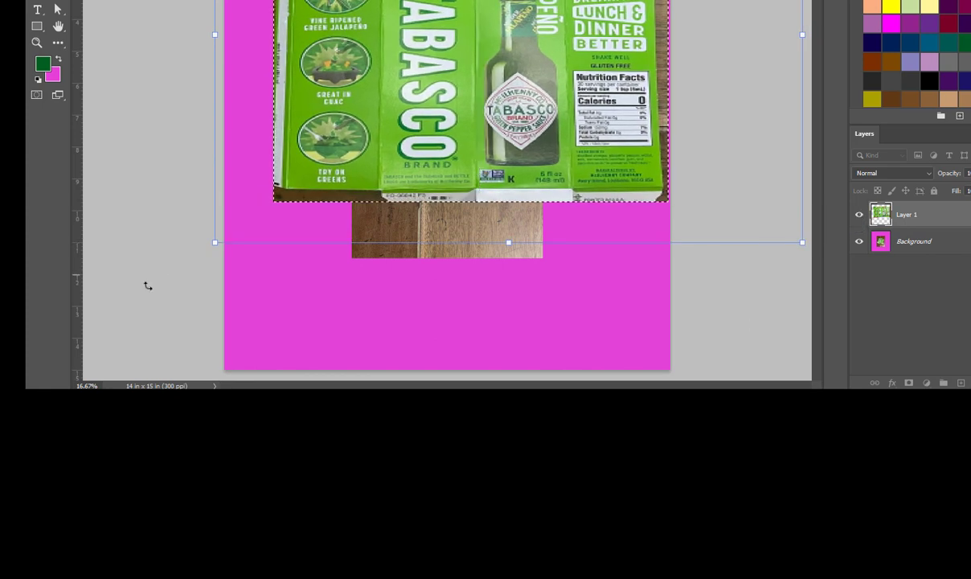
pyautogui.moveTo(214, 243); pyautogui.dragTo(150, 276)
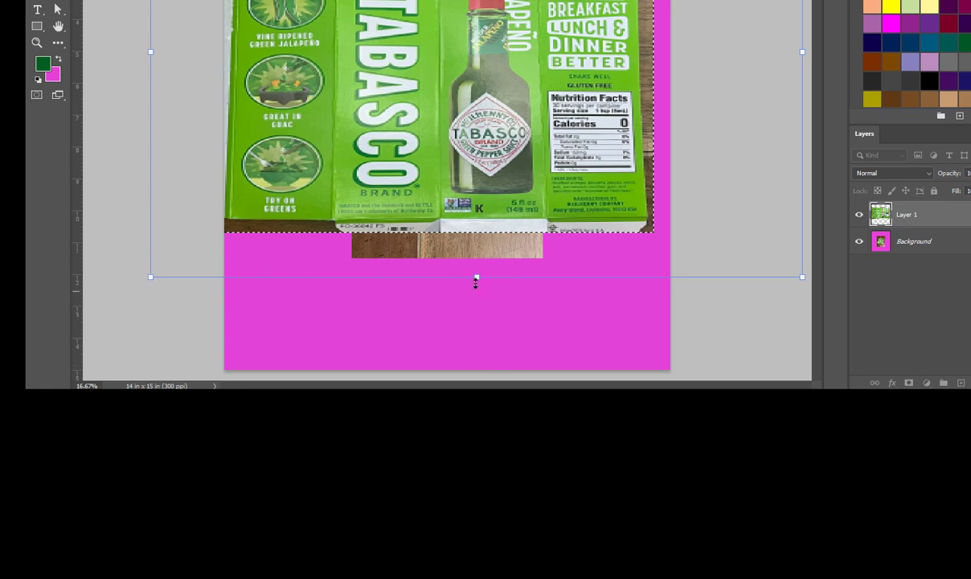
pyautogui.moveTo(475, 277); pyautogui.dragTo(474, 370)
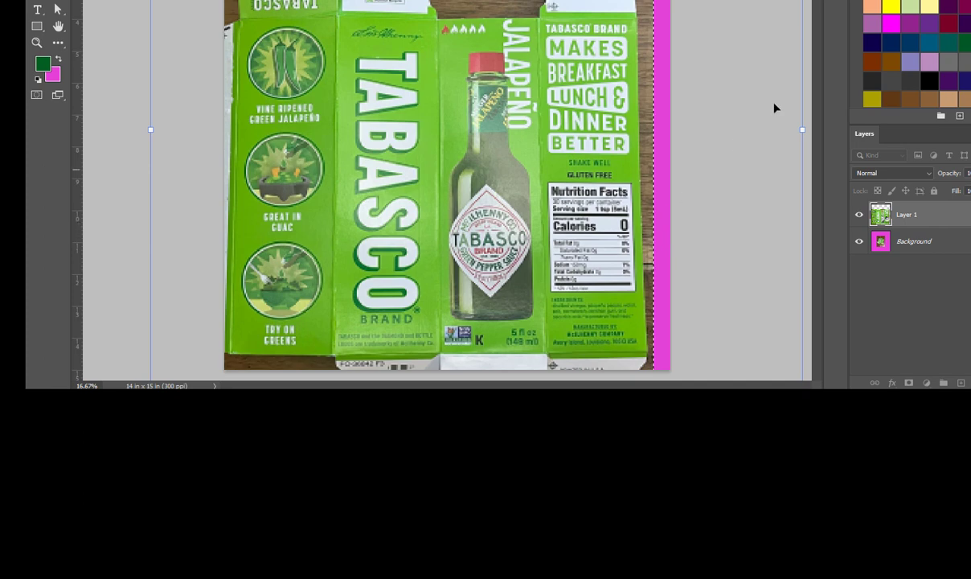
pyautogui.moveTo(459, 208)
pyautogui.mouseDown()
pyautogui.moveTo(470, 206)
pyautogui.moveTo(477, 225)
pyautogui.moveTo(448, 215)
pyautogui.mouseUp()
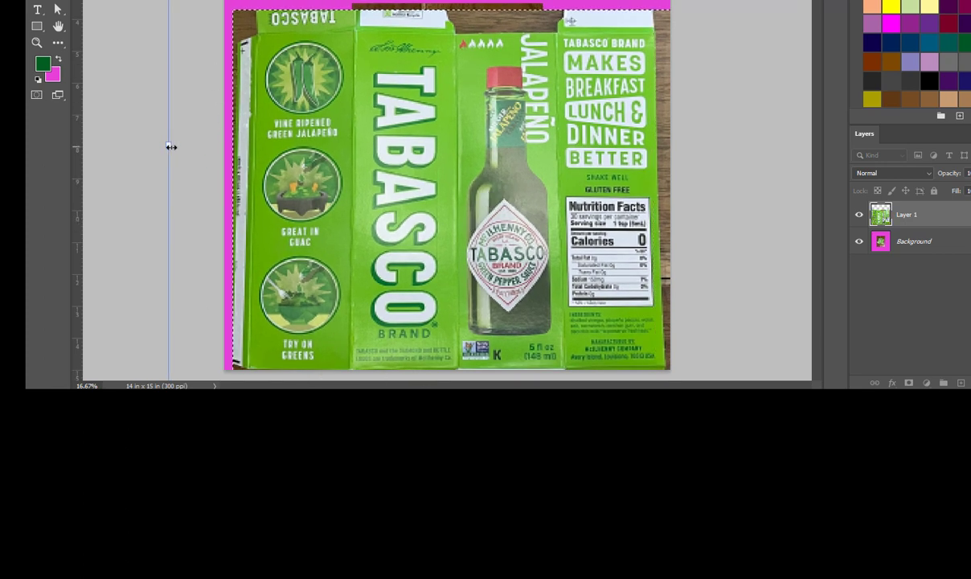
pyautogui.moveTo(170, 146); pyautogui.dragTo(144, 144)
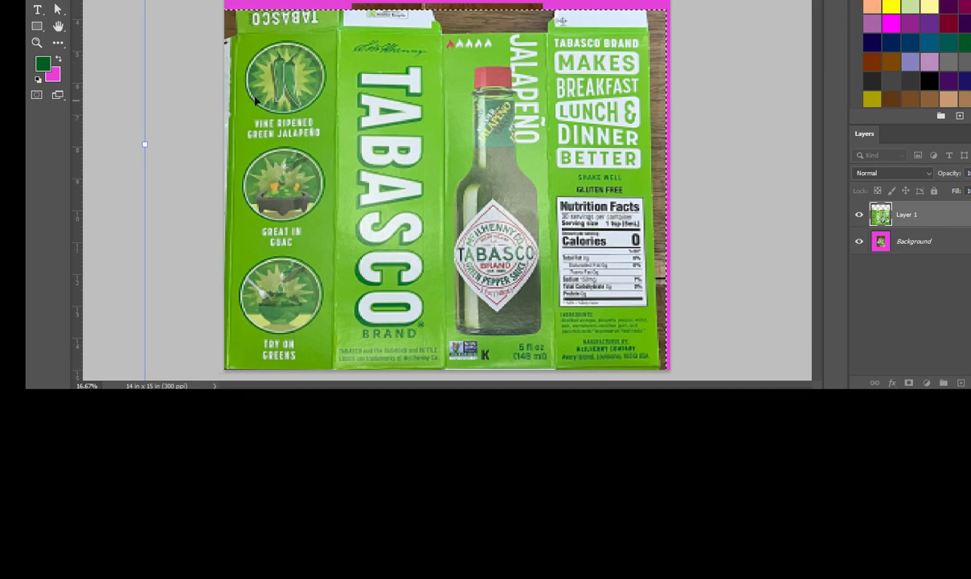
pyautogui.press('Return')
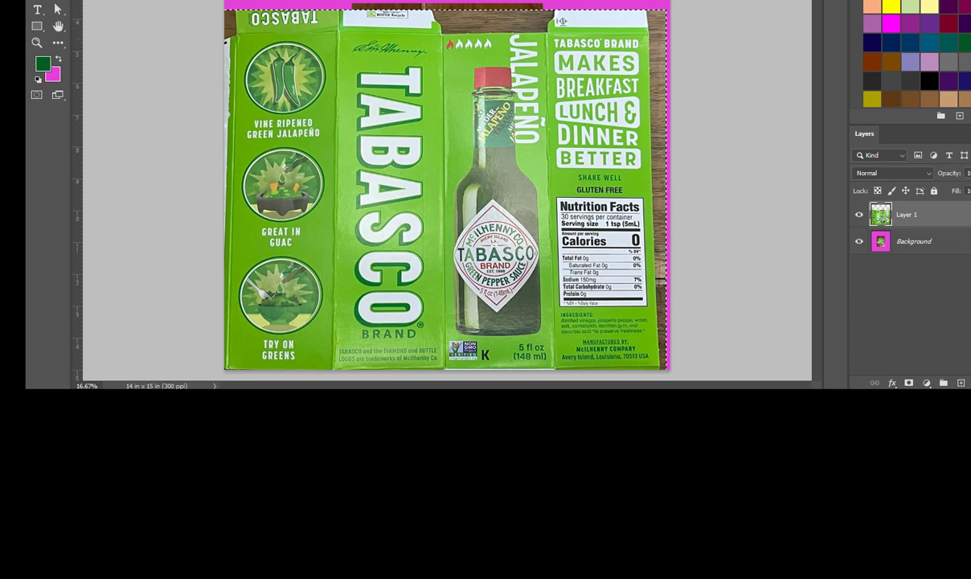
# Widen the box artwork slightly past the canvas's right edge and stretch it upward over the remaining background
pyautogui.moveTo(208, 0); pyautogui.dragTo(677, 394)
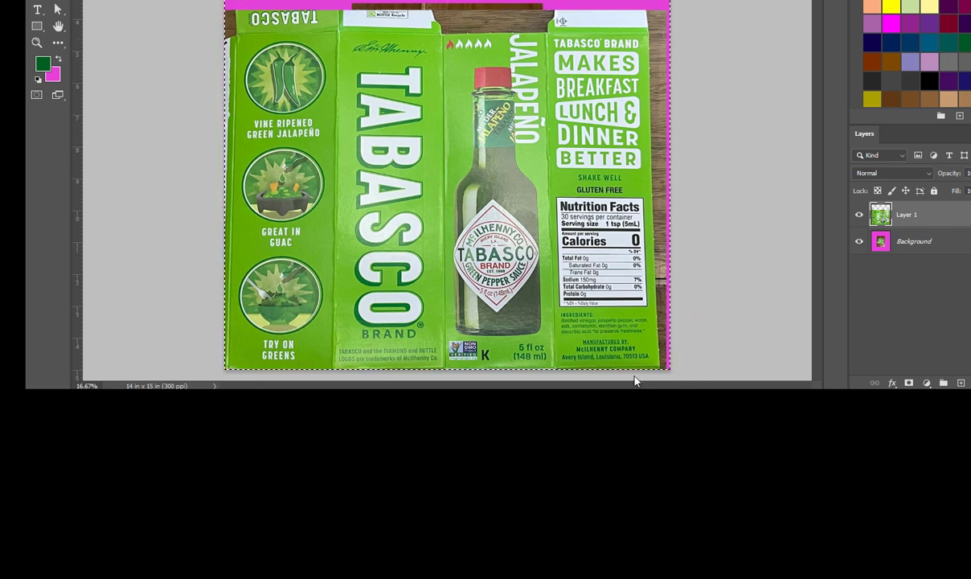
pyautogui.hotkey('ctrl', 't')
pyautogui.moveTo(670, 182); pyautogui.dragTo(678, 184)
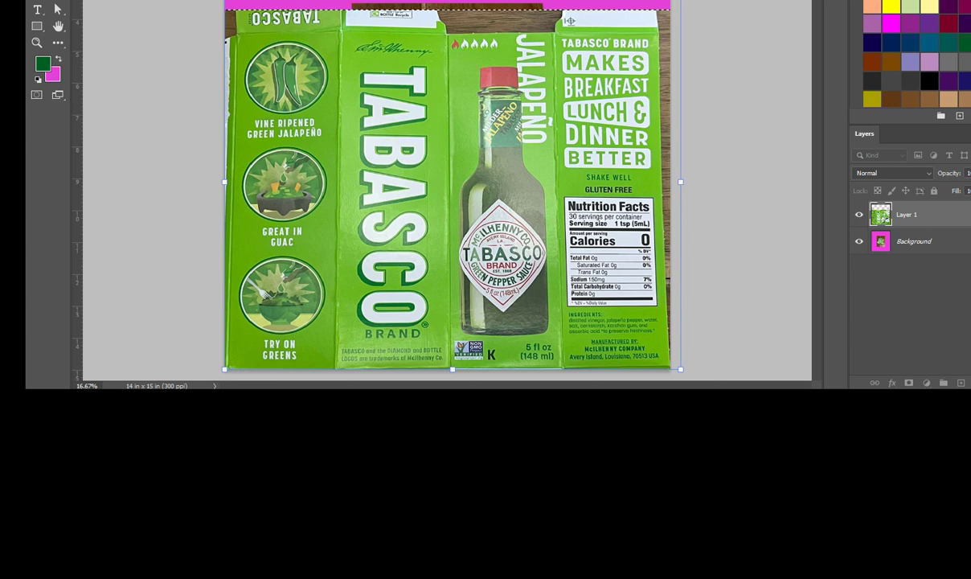
pyautogui.moveTo(452, 0); pyautogui.dragTo(453, 0)
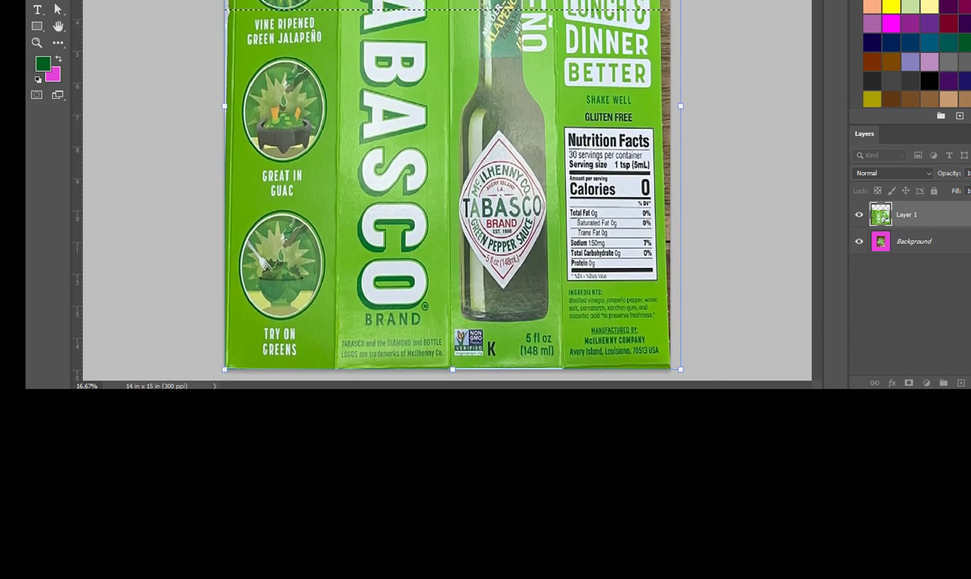
pyautogui.press('Return')
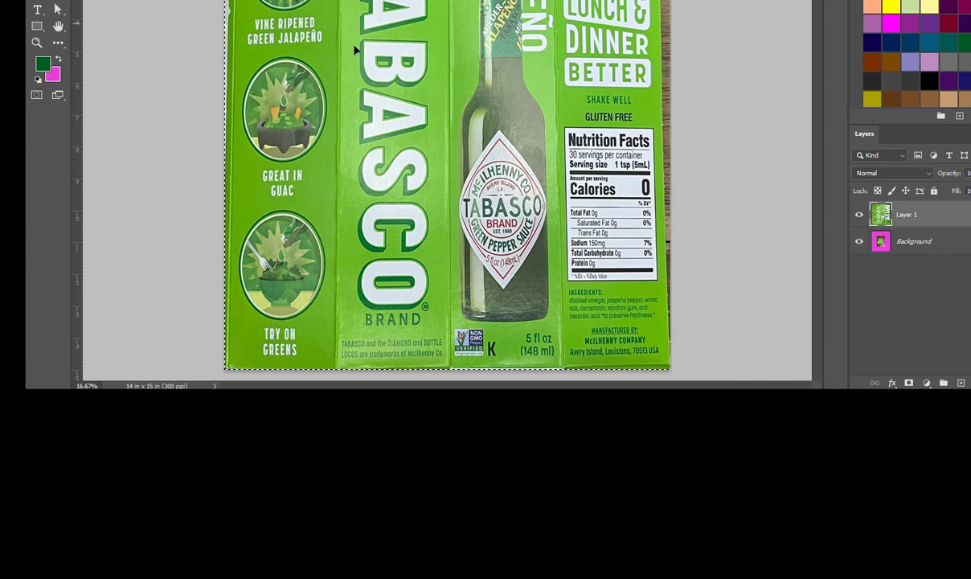
pyautogui.hotkey('ctrl', 't')
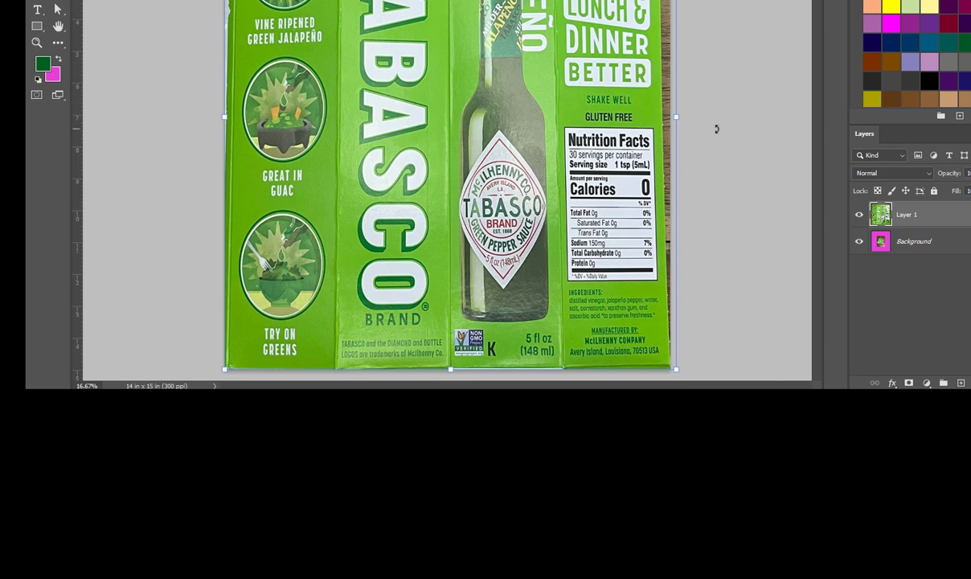
pyautogui.press('Return')
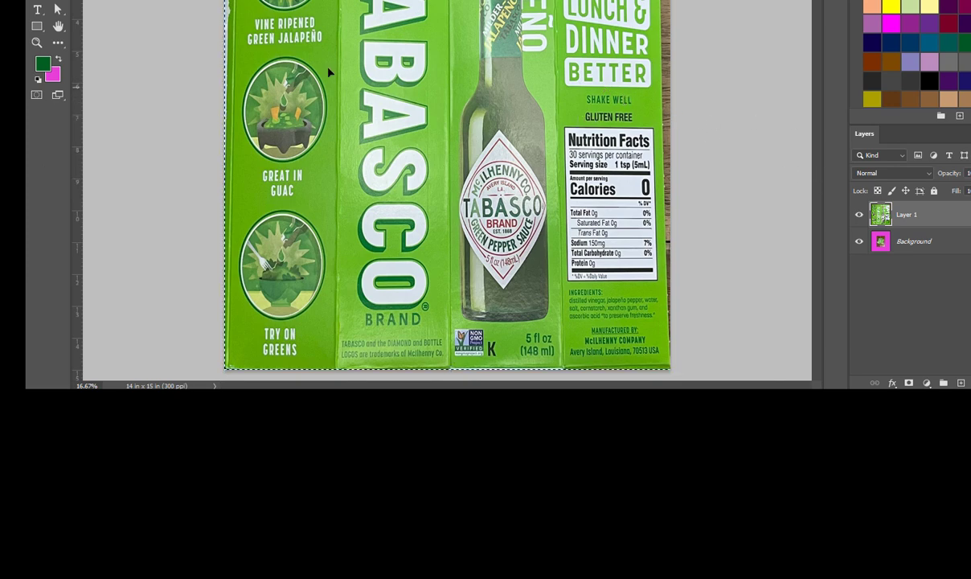
pyautogui.click(37, 42)
pyautogui.keyDown('alt'); pyautogui.click(311, 49); pyautogui.keyUp('alt')
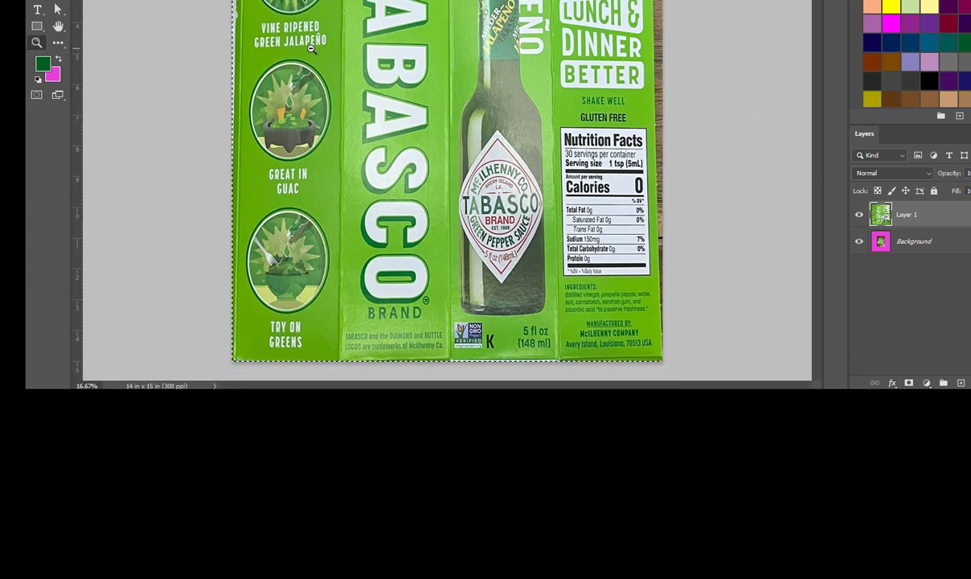
pyautogui.hotkey('ctrl', '+')
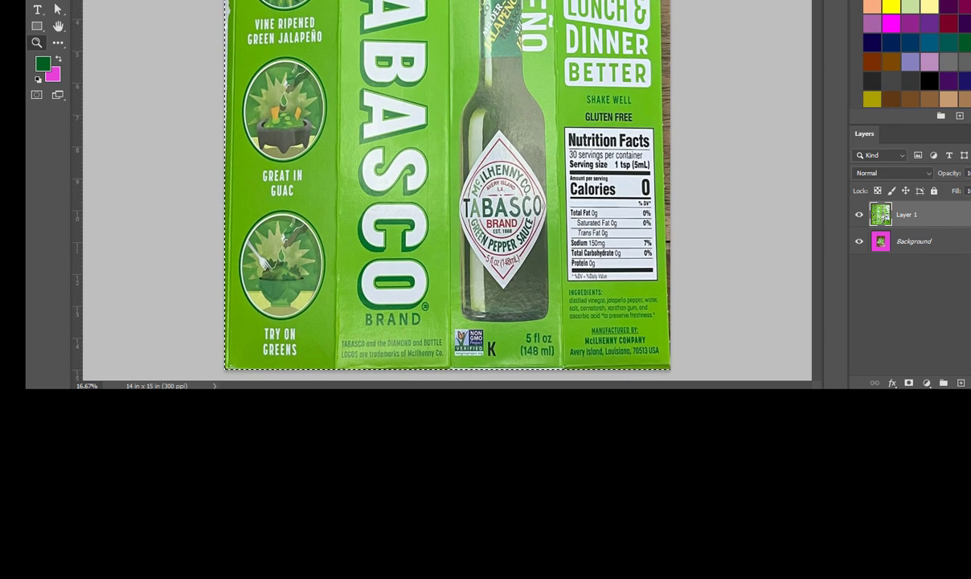
pyautogui.hotkey('ctrl', '+')
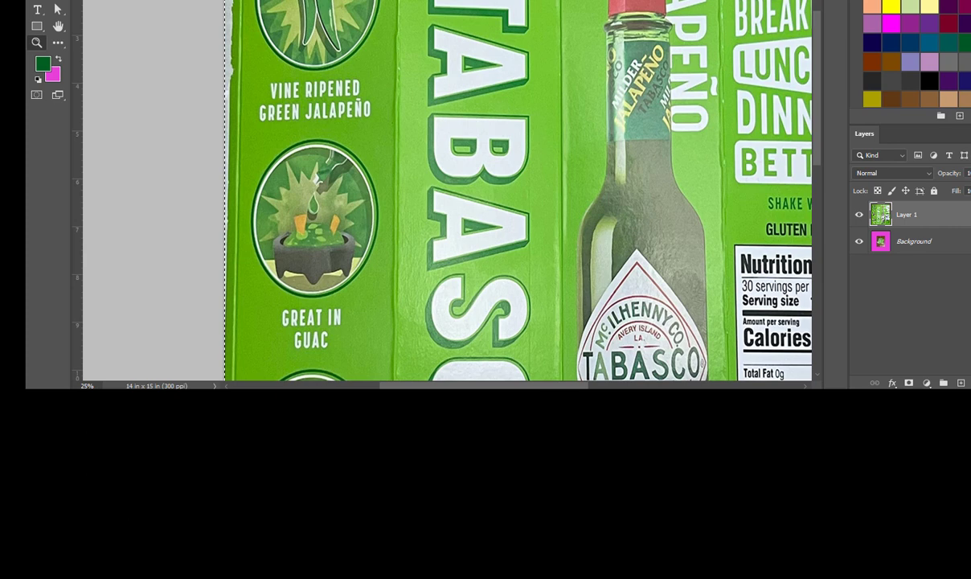
pyautogui.hotkey('ctrl', 't')
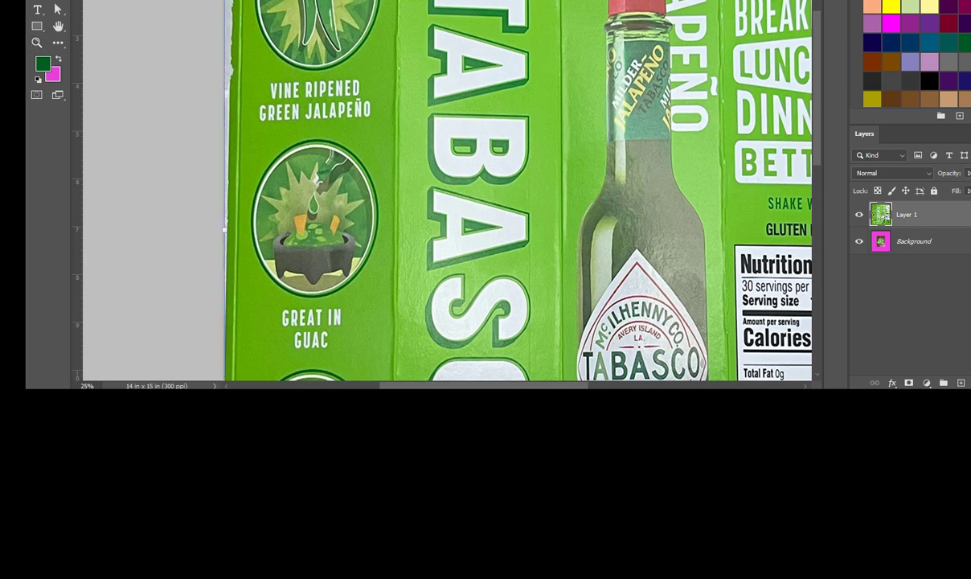
pyautogui.click(36, 42)
pyautogui.hotkey('ctrl', '-')
pyautogui.hotkey('ctrl', '-')
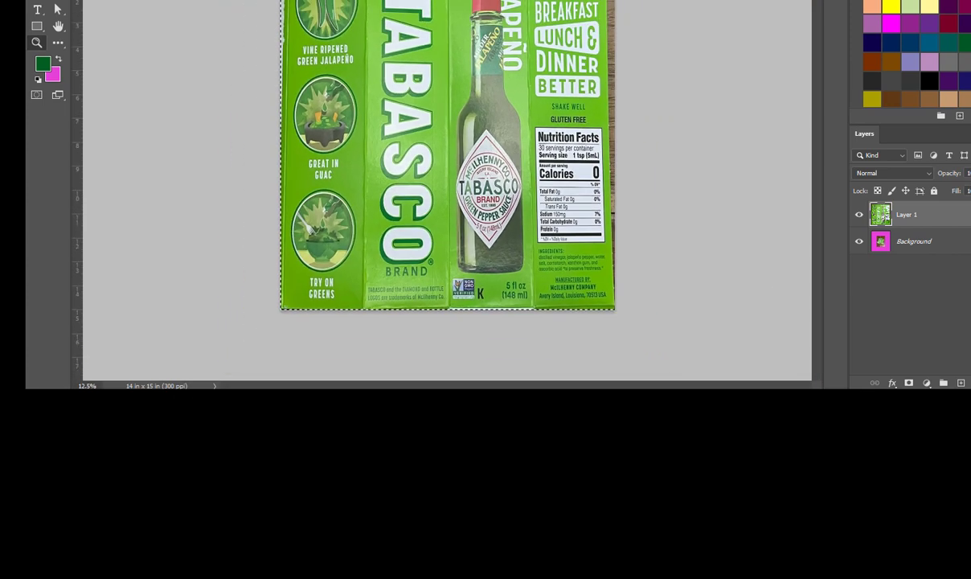
# Distort the box artwork's upper corners outward, widen its right side and adjust its top edge to cover the remaining wood background
pyautogui.hotkey('ctrl', 't')
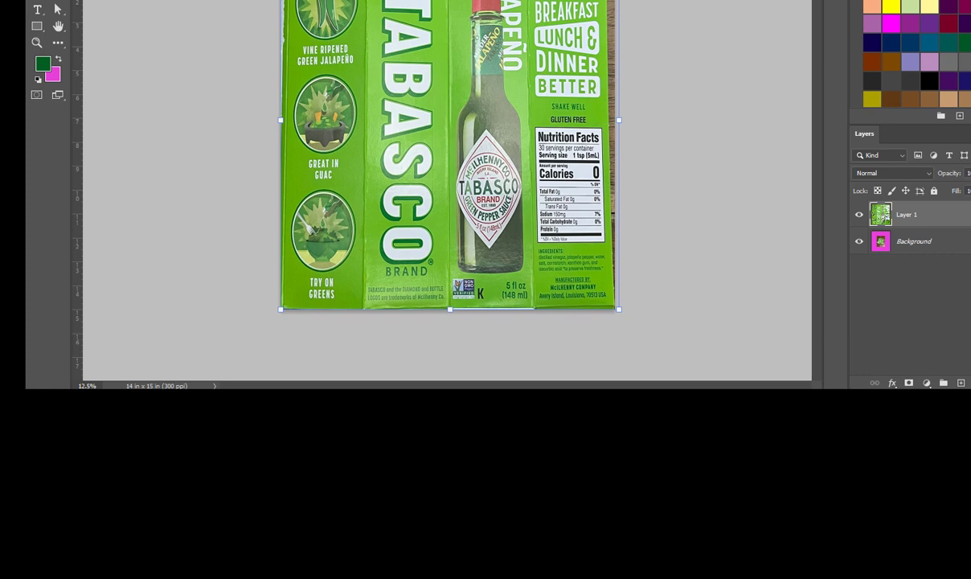
pyautogui.moveTo(280, 0); pyautogui.dragTo(274, 0)
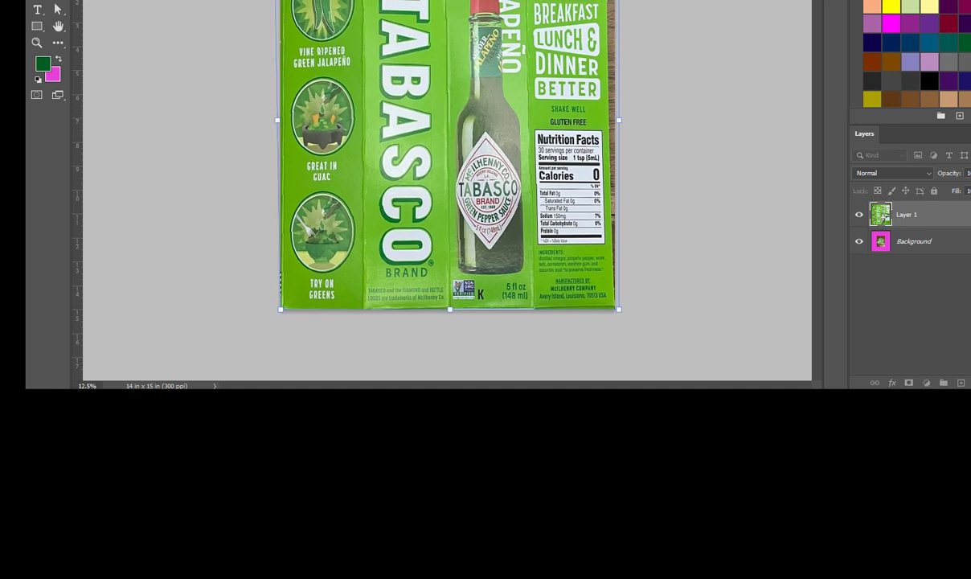
pyautogui.moveTo(274, 0); pyautogui.dragTo(269, 0)
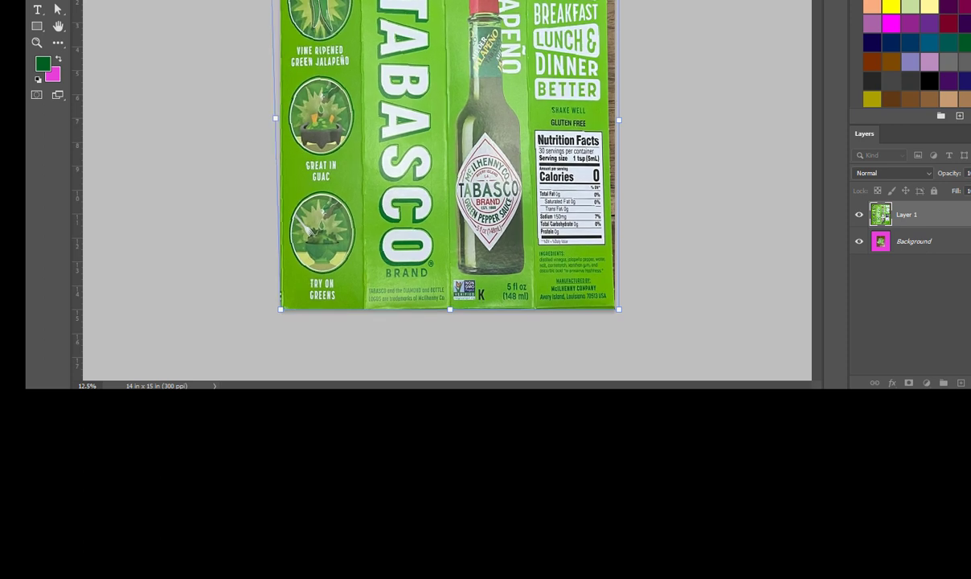
pyautogui.moveTo(620, 0); pyautogui.dragTo(627, 0)
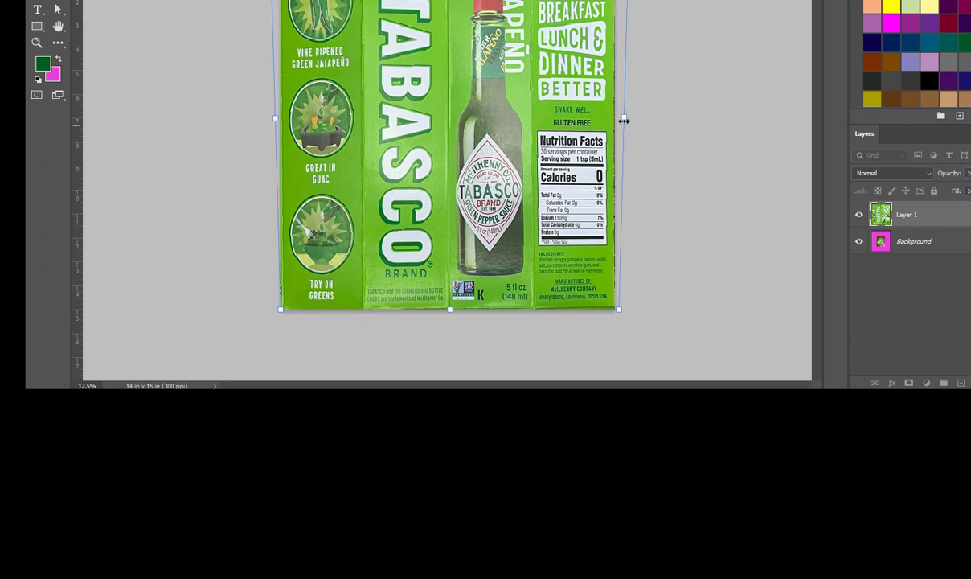
pyautogui.moveTo(626, 119); pyautogui.dragTo(627, 118)
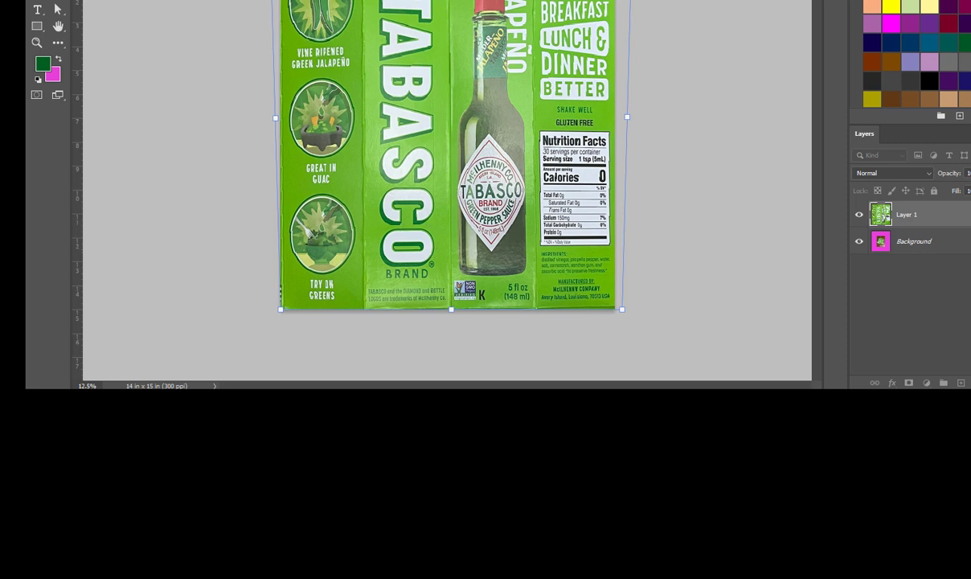
pyautogui.moveTo(451, 3); pyautogui.dragTo(451, 0)
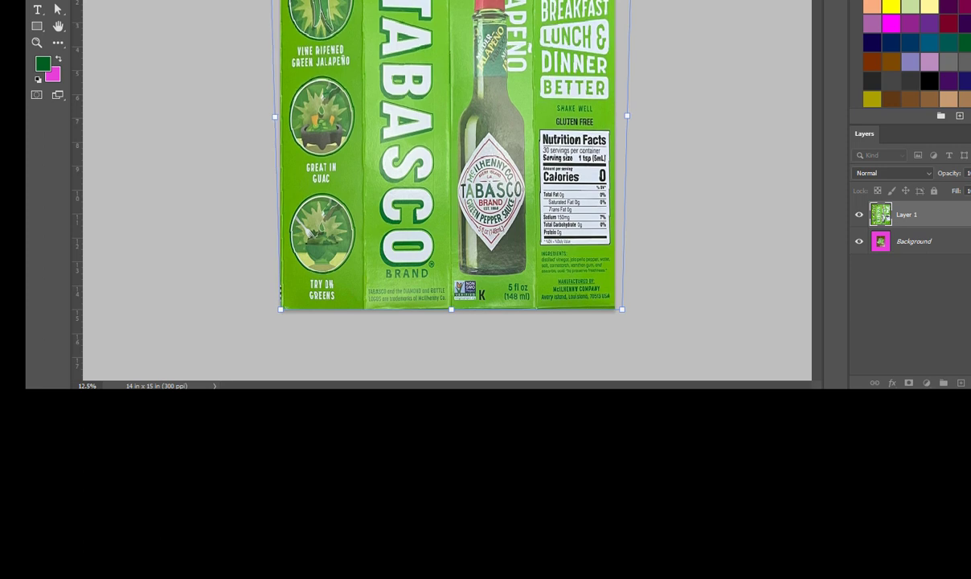
pyautogui.moveTo(451, 0); pyautogui.dragTo(451, 2)
pyautogui.press('Return')
pyautogui.press('z')
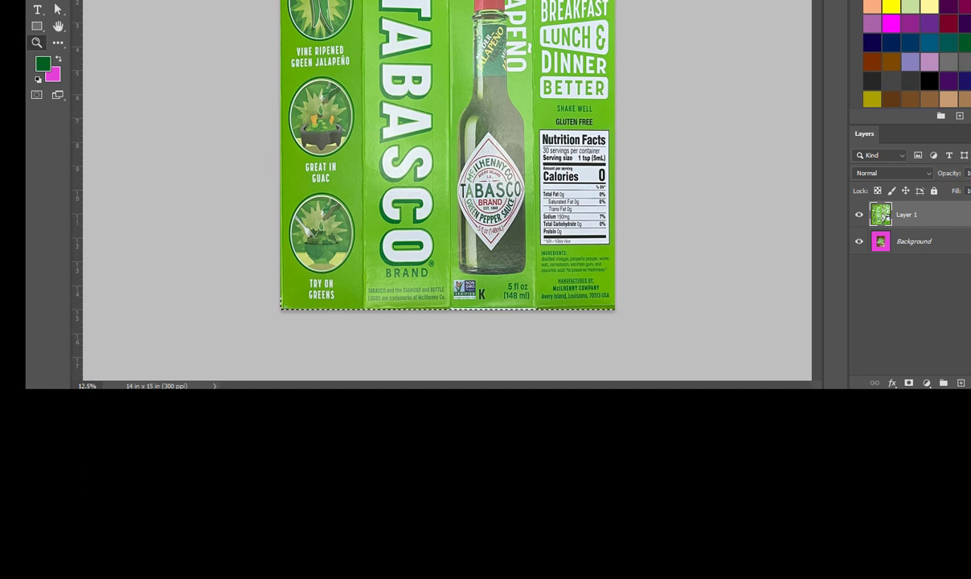
# Open the Image Size settings, switch the dimension units to inches and move the dialog clear of the artwork
pyautogui.click(97, 0)
pyautogui.click(117, 0)
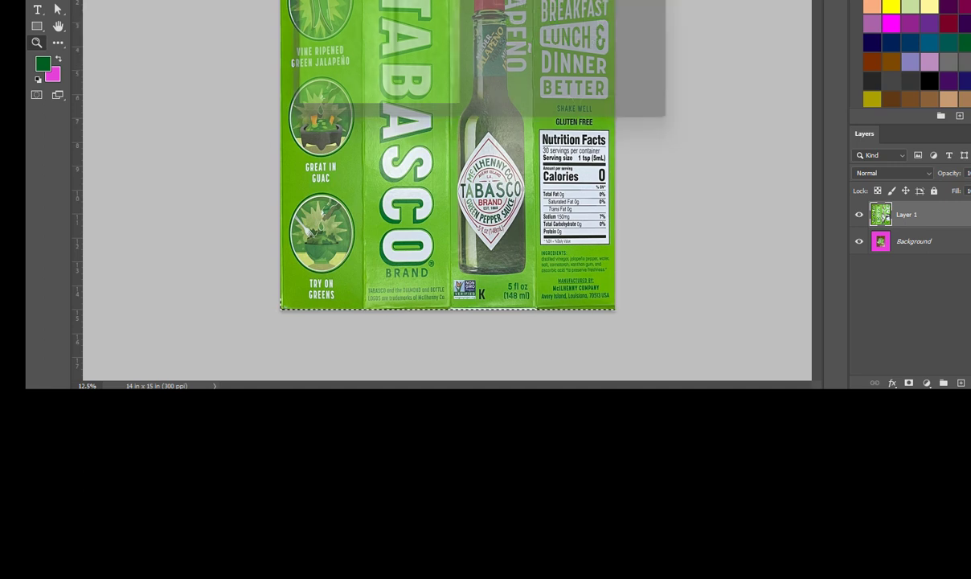
pyautogui.click(628, 2)
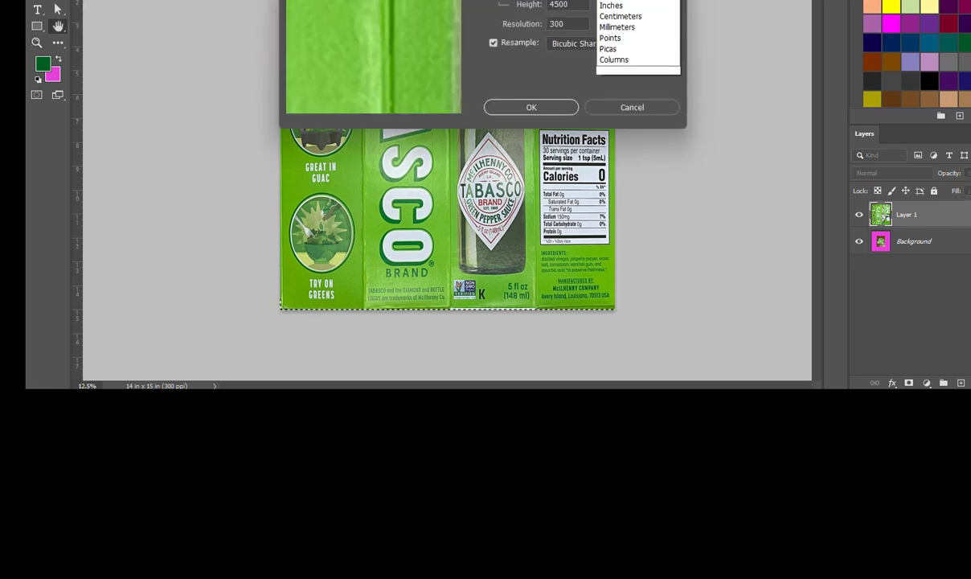
pyautogui.click(627, 15)
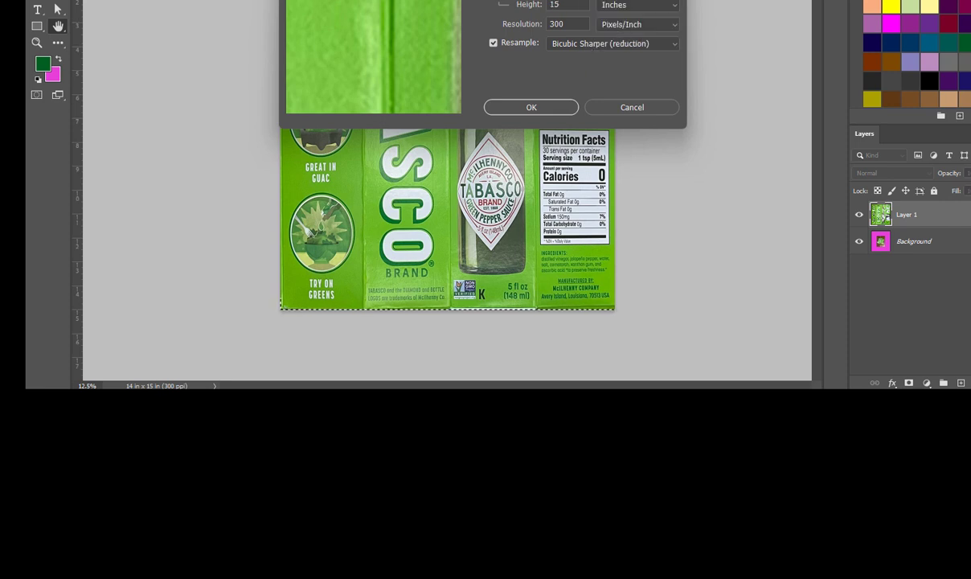
pyautogui.moveTo(560, 0); pyautogui.dragTo(328, 56)
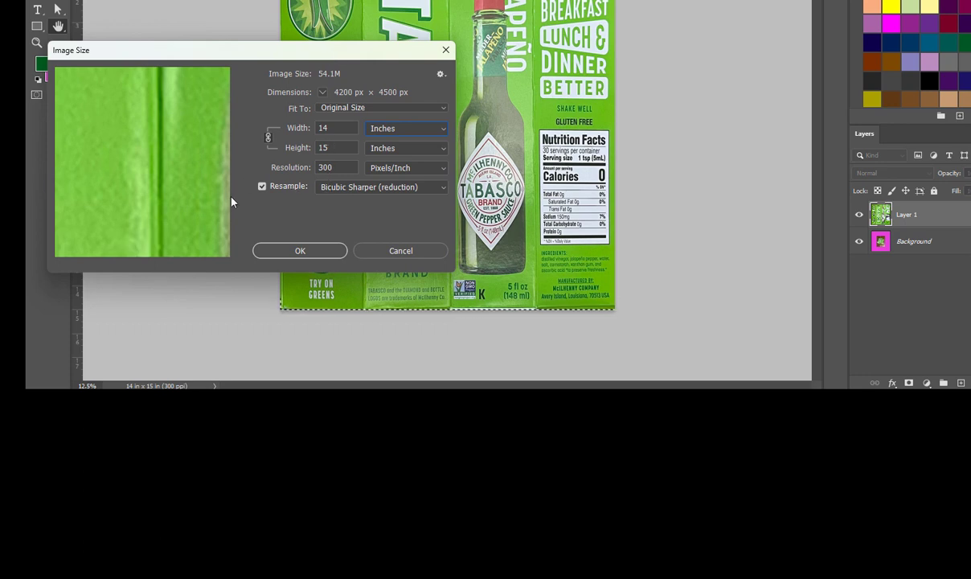
# Unlink the image's proportions and resize it to 8 inches wide by 7 inches high
pyautogui.click(332, 150)
pyautogui.moveTo(330, 129); pyautogui.dragTo(288, 127)
pyautogui.write('6')
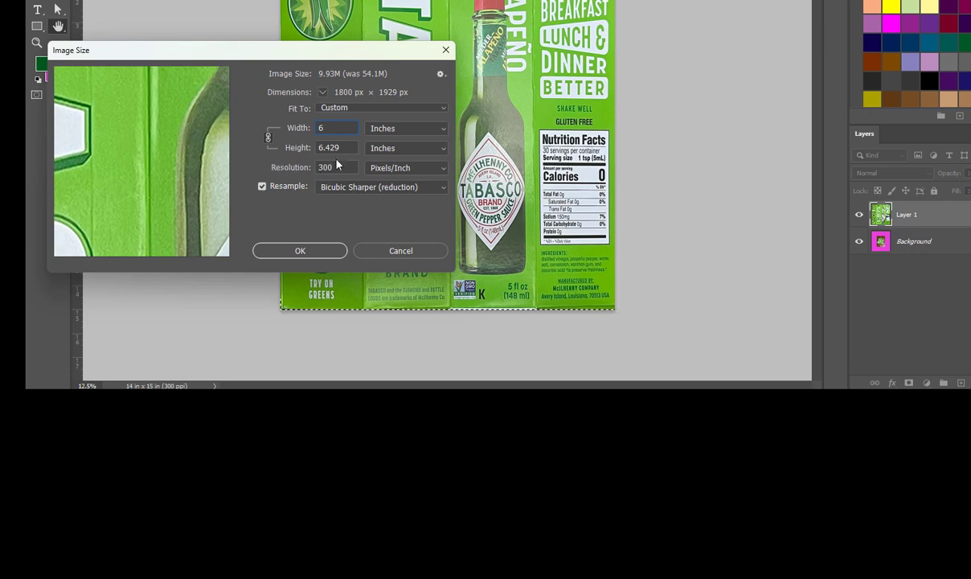
pyautogui.click(268, 136)
pyautogui.click(349, 147)
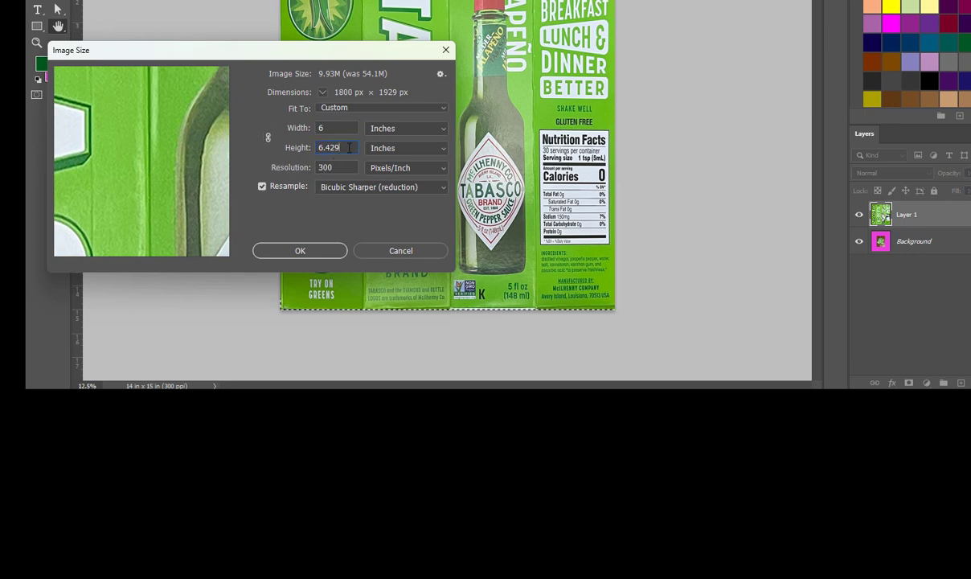
pyautogui.write('7')
pyautogui.click(341, 126)
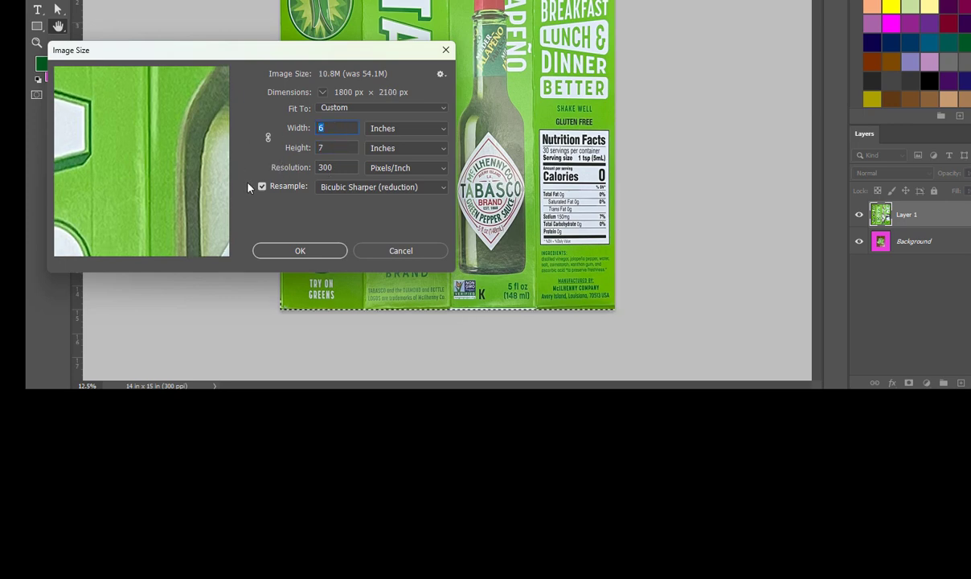
pyautogui.write('8')
pyautogui.click(314, 251)
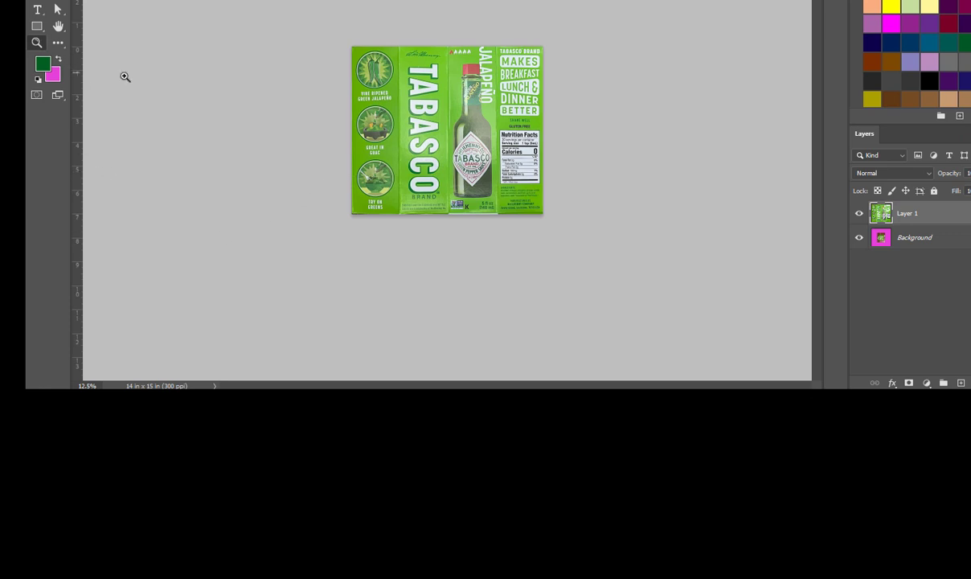
# Check the resized image's dimensions and resolution in Image Size
pyautogui.click(405, 117)
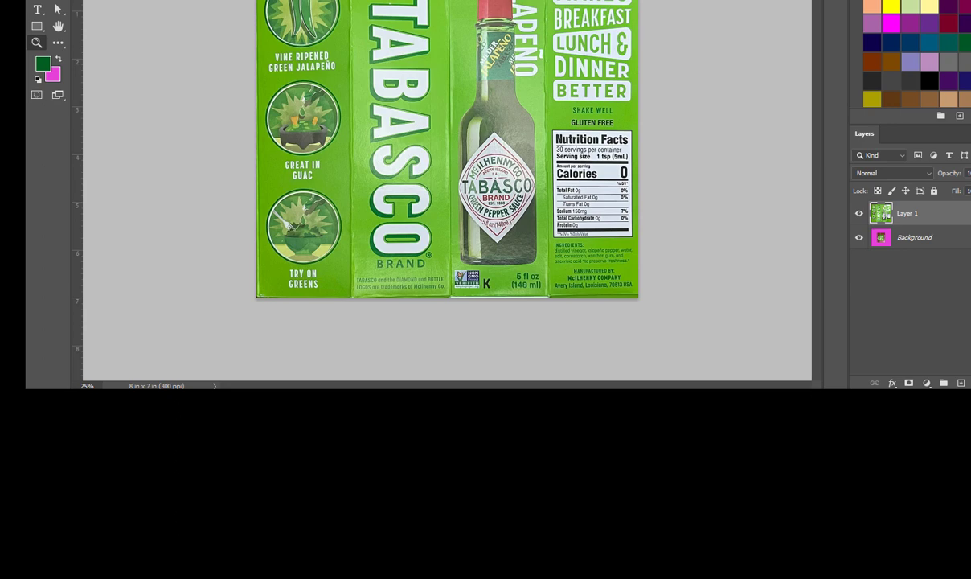
pyautogui.click(95, 0)
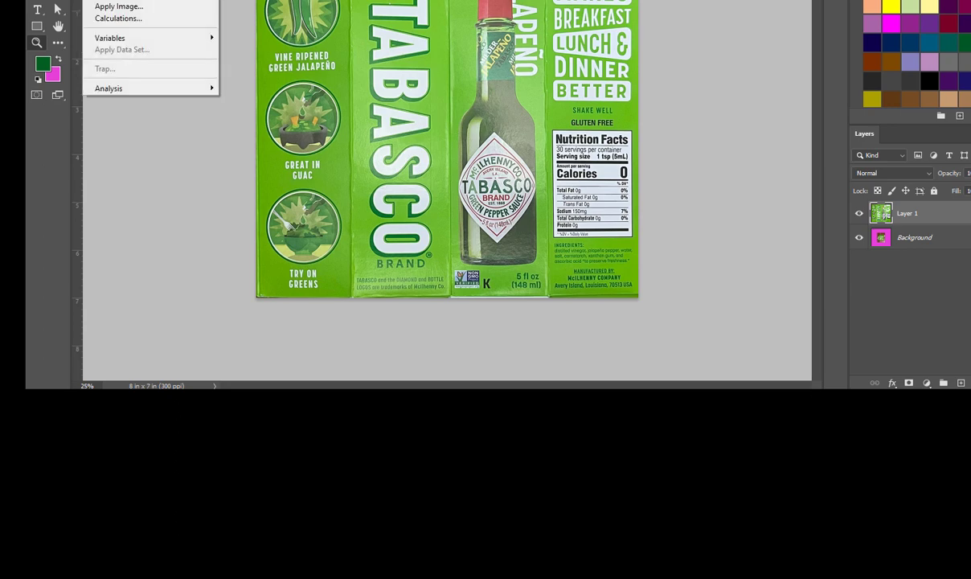
pyautogui.click(117, 0)
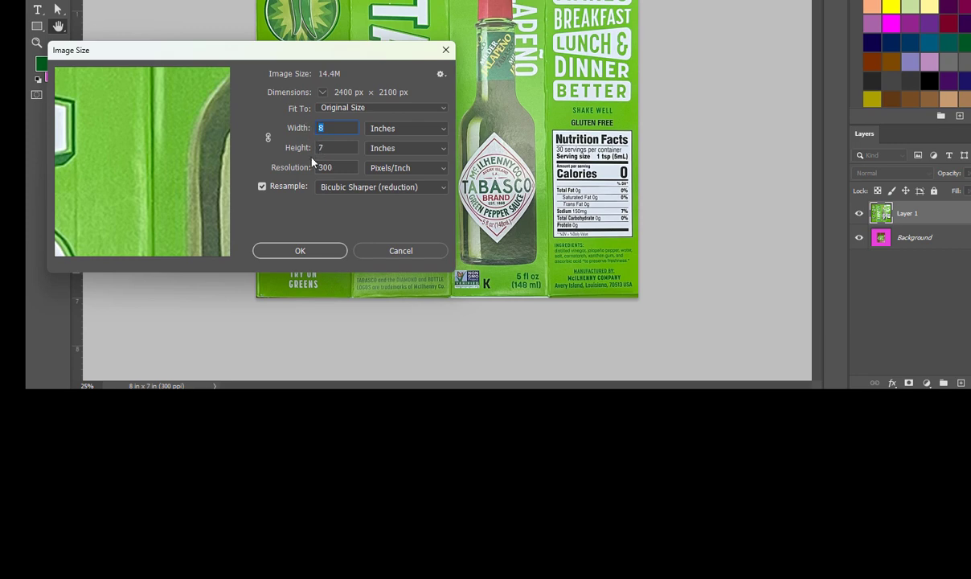
pyautogui.click(301, 251)
# Save the document as a Photoshop file named TabascorawRaw with the default compatibility options
pyautogui.click(53, 0)
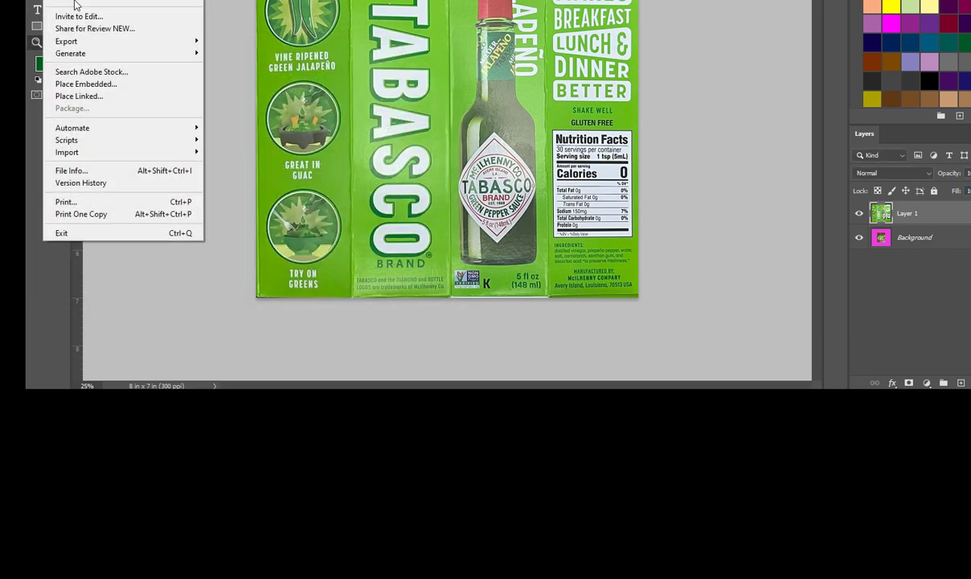
pyautogui.click(70, 0)
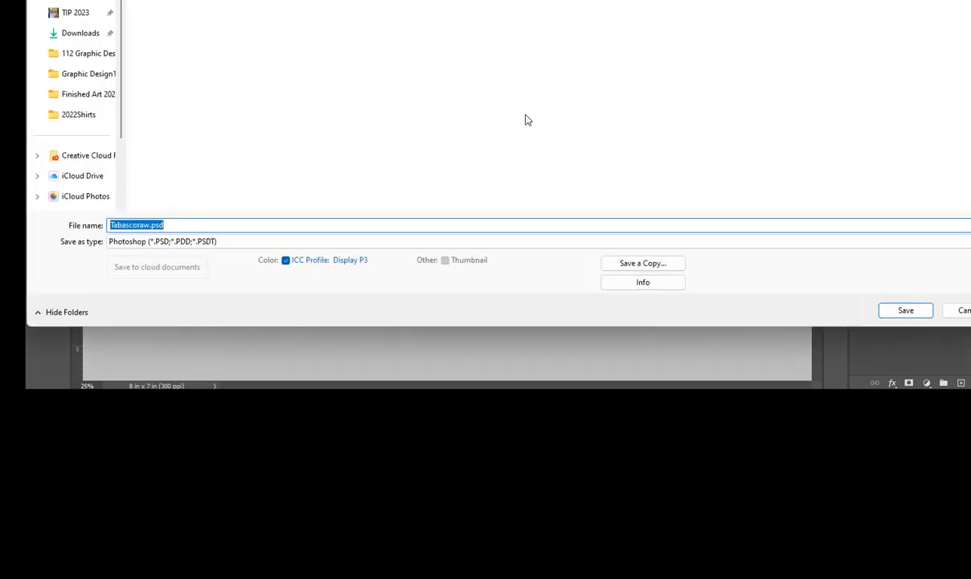
pyautogui.click(150, 226)
pyautogui.moveTo(148, 226); pyautogui.dragTo(245, 226)
pyautogui.write('R')
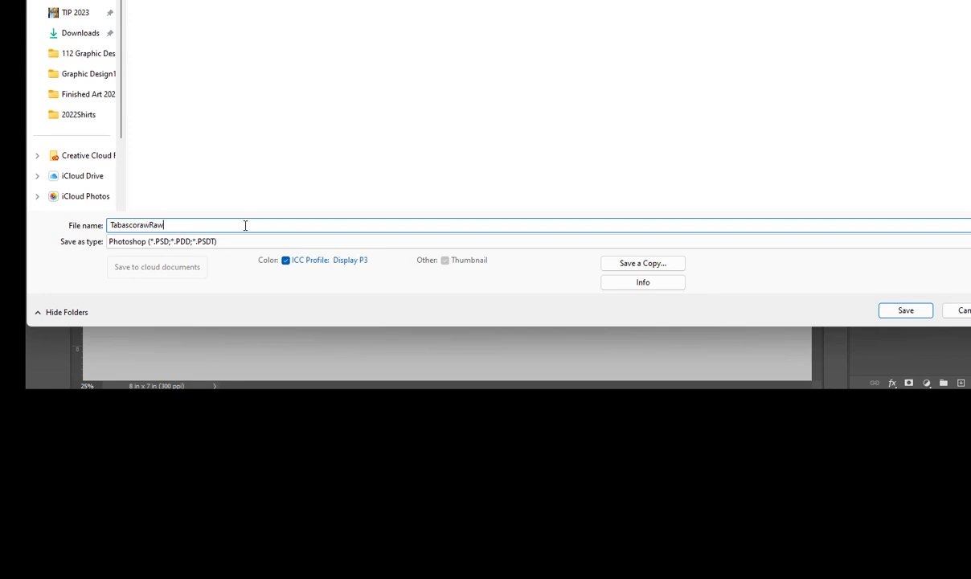
pyautogui.write('aw')
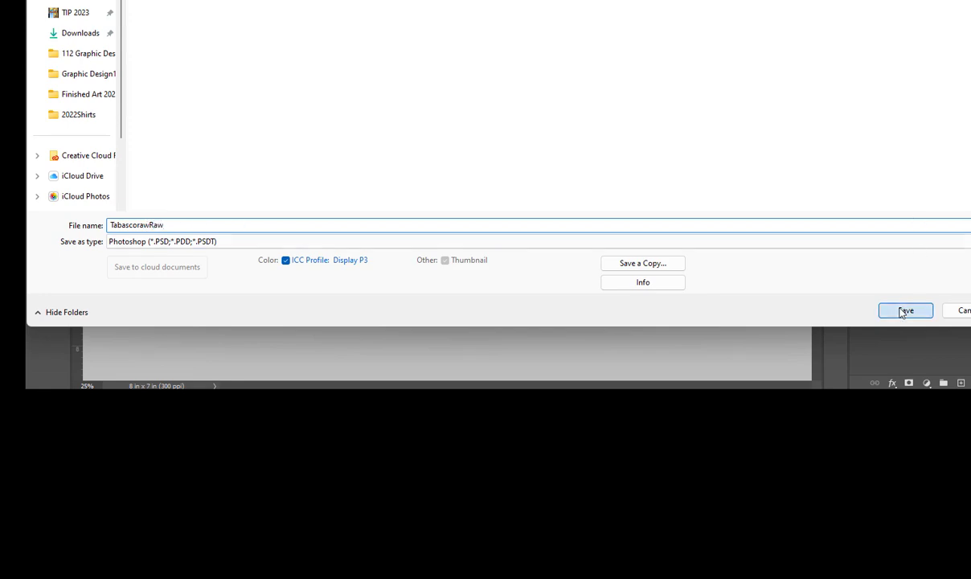
pyautogui.click(905, 310)
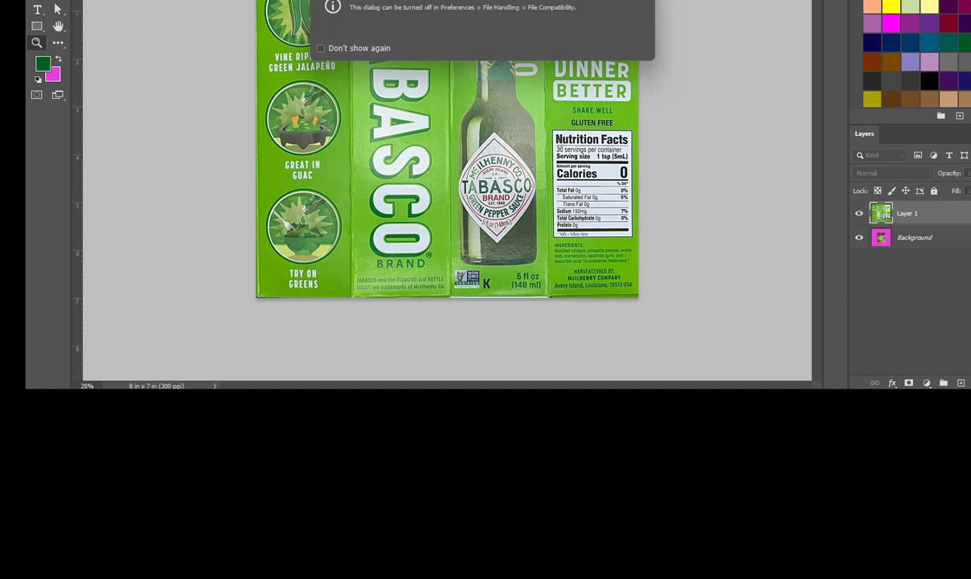
pyautogui.press('Return')
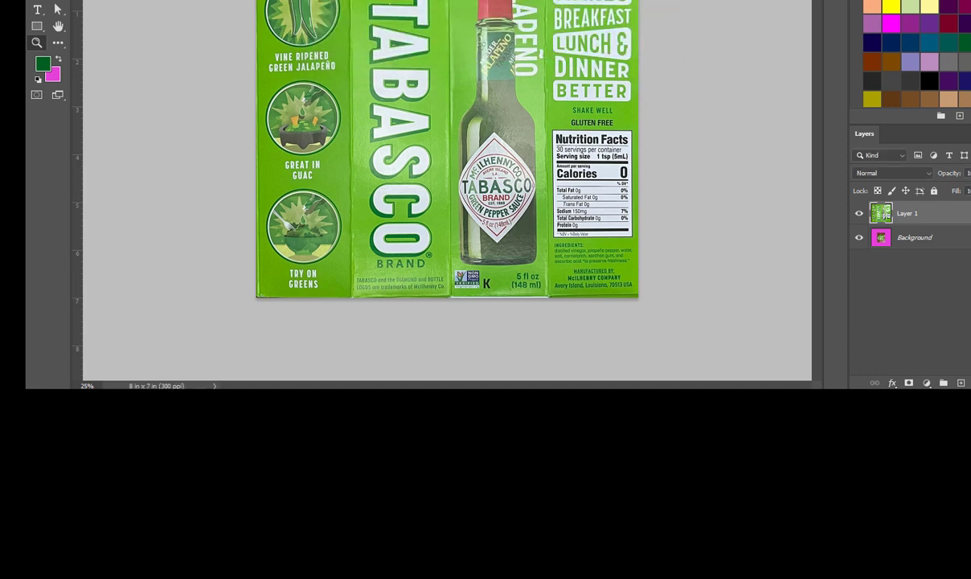
# Compare the straightened artwork with the original photo by toggling Layer 1's visibility, leaving Layer 1 selected
pyautogui.click(859, 214)
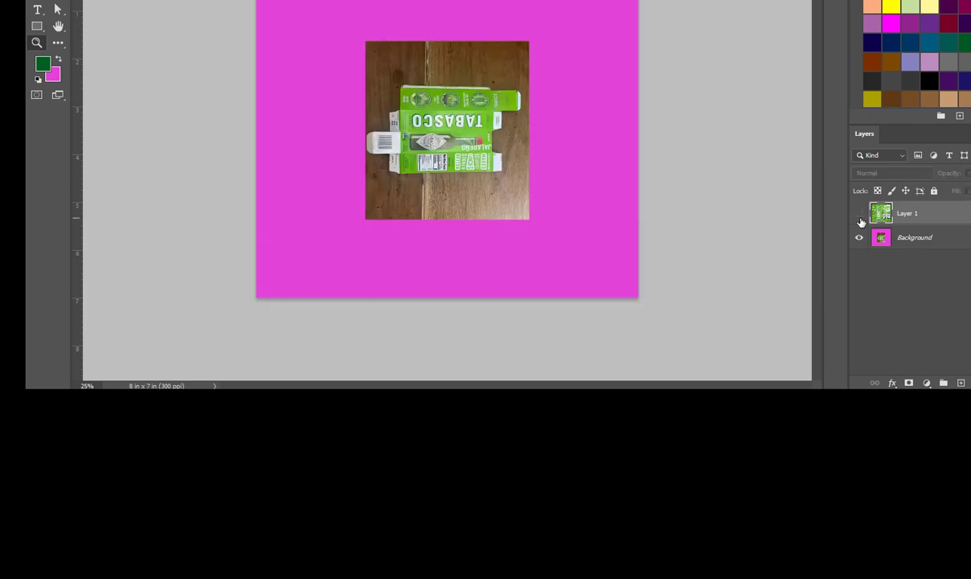
pyautogui.click(860, 215)
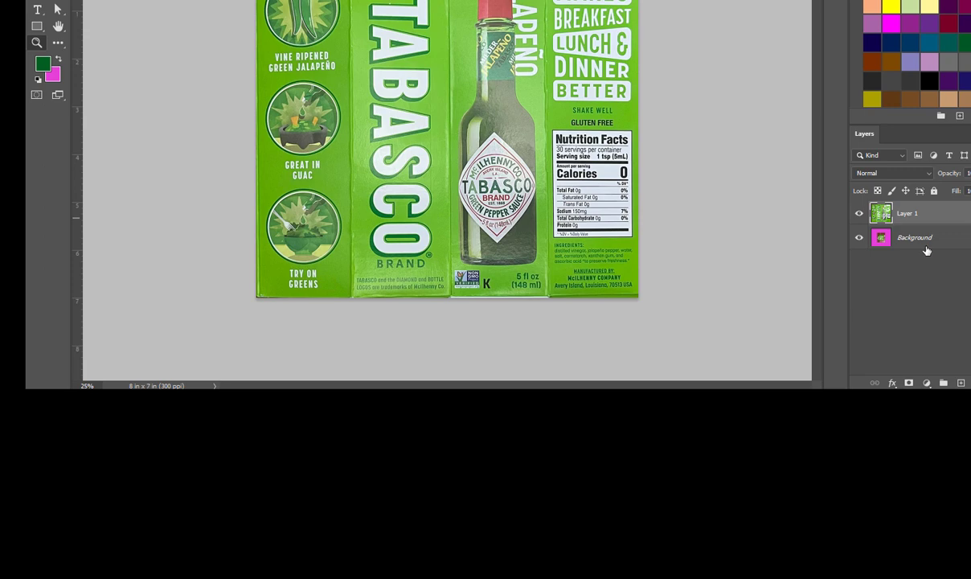
pyautogui.click(899, 238)
pyautogui.click(859, 214)
pyautogui.click(859, 214)
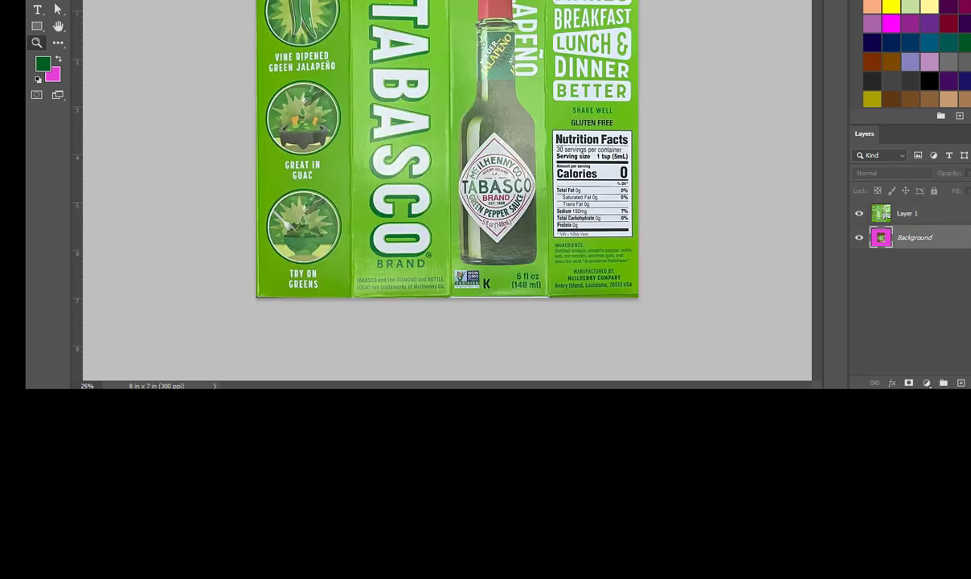
pyautogui.click(908, 213)
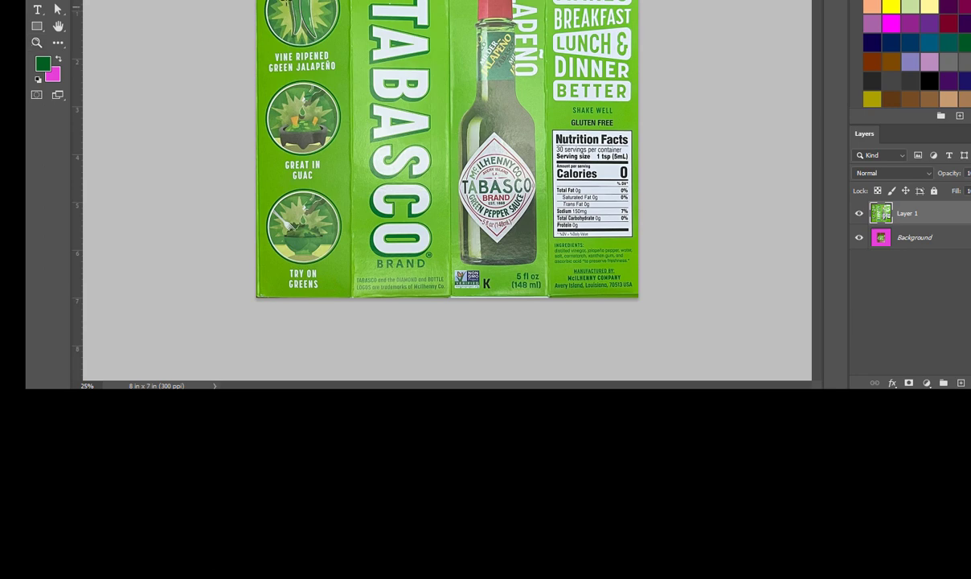
# Select the circular Vine Ripened Green Jalapeño illustration, cut it from Layer 1 and paste it in place on its own layer
pyautogui.moveTo(305, 7); pyautogui.dragTo(369, 46)
pyautogui.moveTo(306, 12); pyautogui.dragTo(310, 13)
pyautogui.hotkey('ctrl', 'BackSpace')
pyautogui.hotkey('ctrl', 'v')
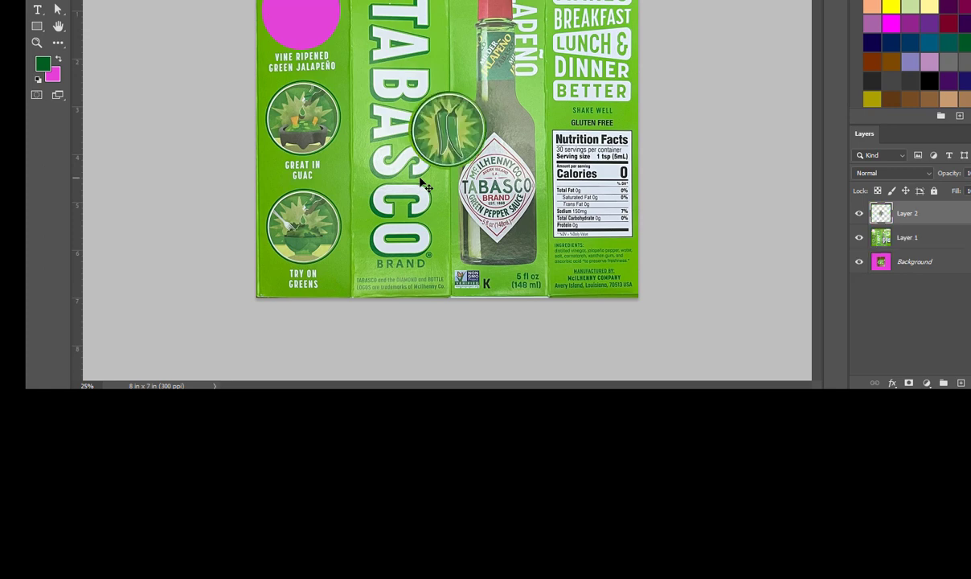
pyautogui.hotkey('ctrl', 'z')
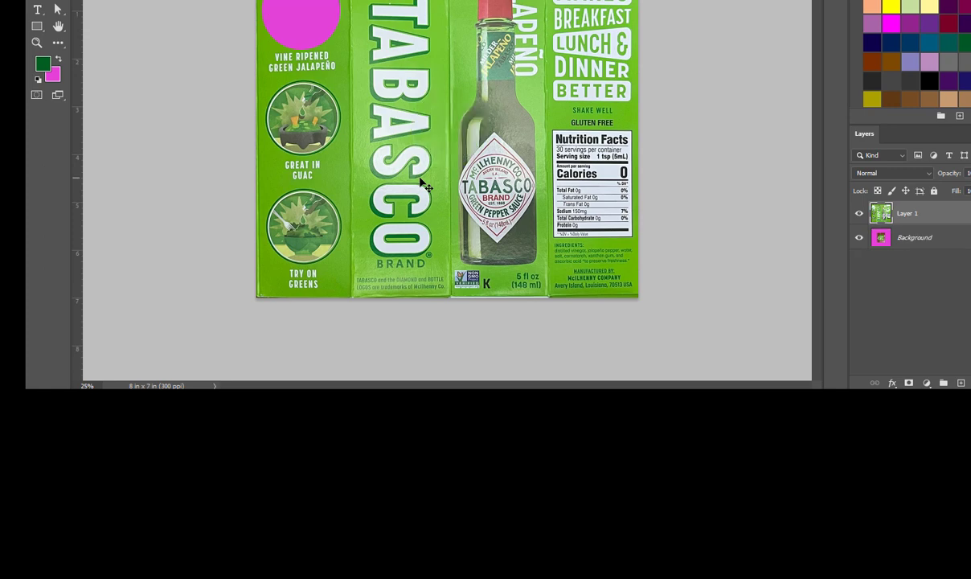
pyautogui.hotkey('ctrl', 'shift', 'v')
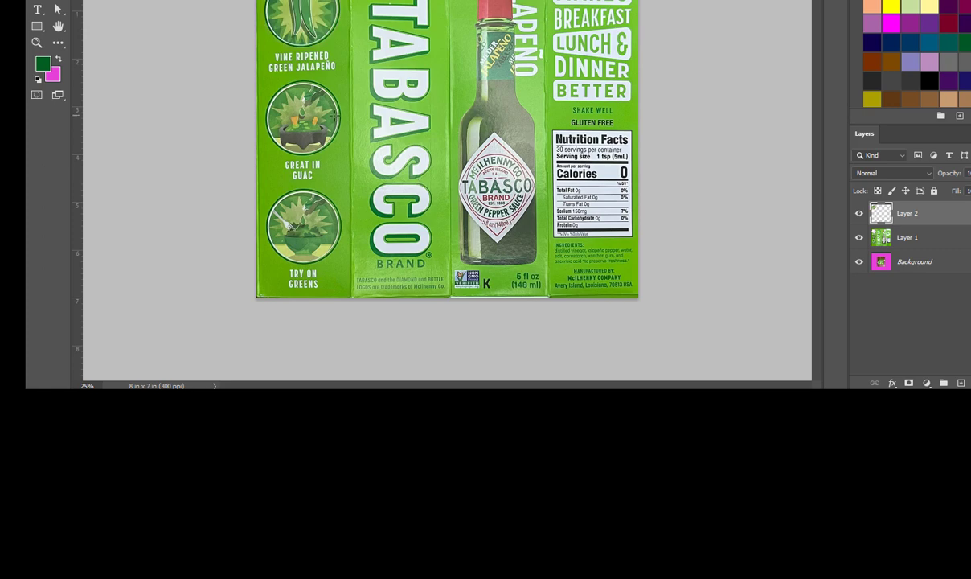
# Reuse the circular selection to cut the Great in Guac illustration from Layer 1 onto its own layer in place, hiding both extracted circles
pyautogui.click(876, 232)
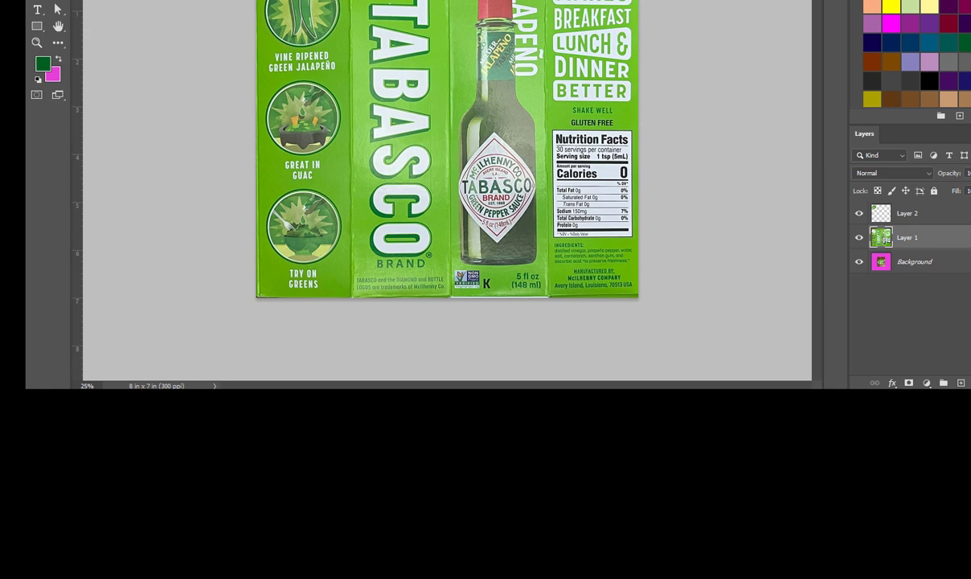
pyautogui.hotkey('ctrl', 'shift', 'd')
pyautogui.moveTo(326, 16); pyautogui.dragTo(332, 109)
pyautogui.click(860, 213)
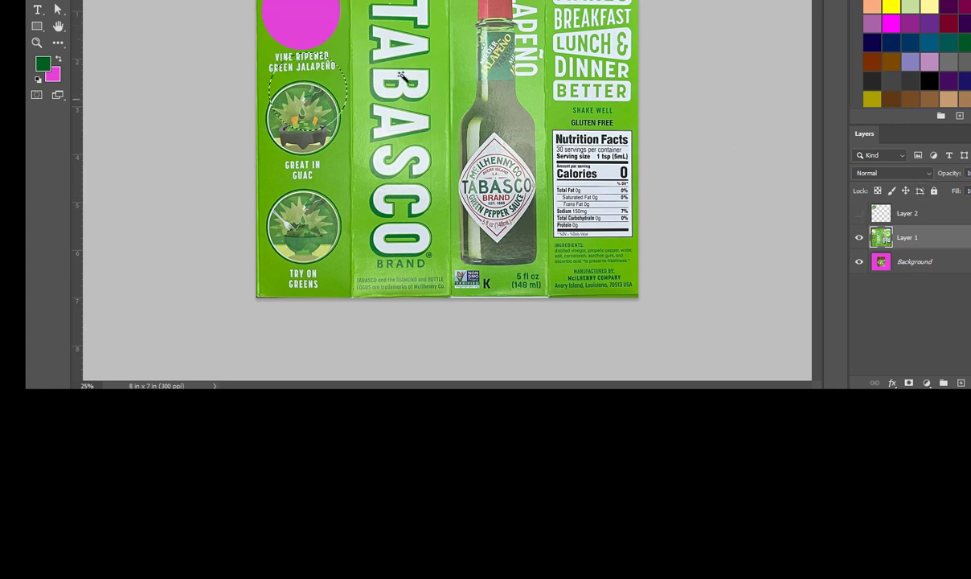
pyautogui.hotkey('ctrl', 'z')
pyautogui.moveTo(296, 24); pyautogui.dragTo(297, 127)
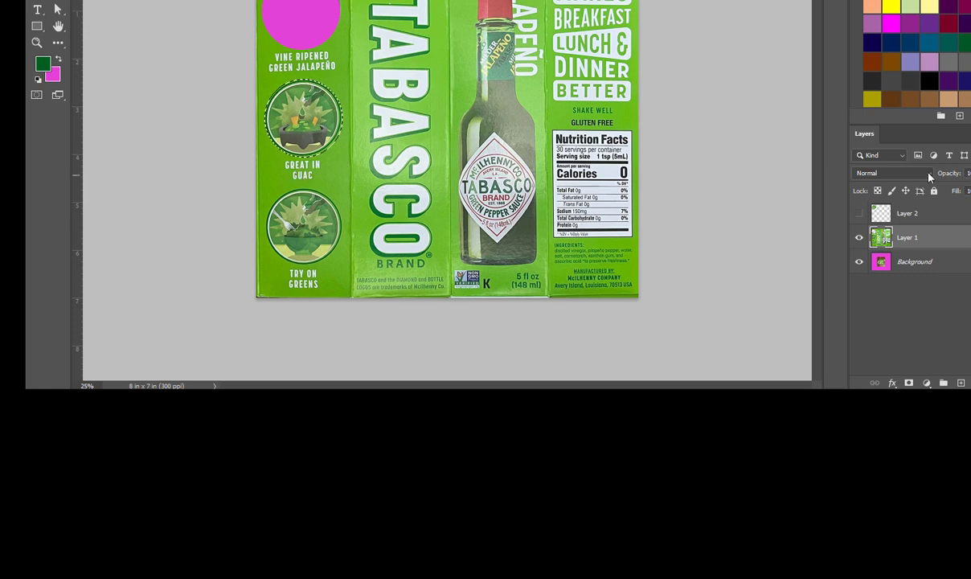
pyautogui.press('Delete')
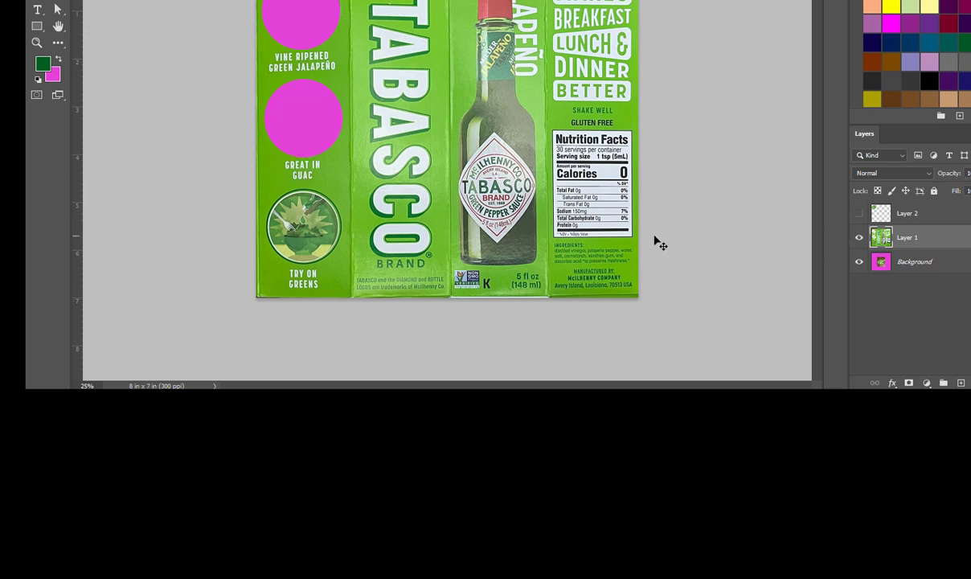
pyautogui.hotkey('ctrl', 'v')
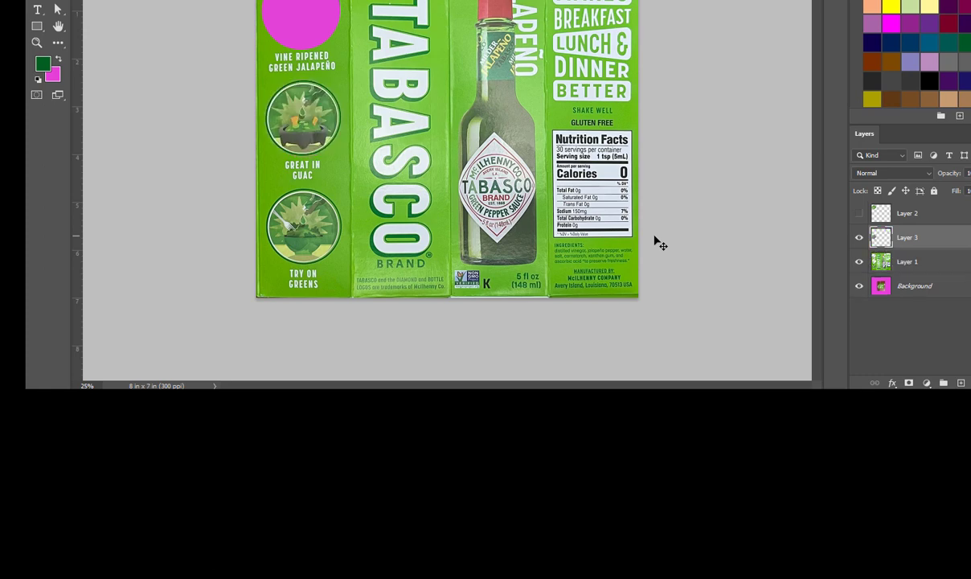
pyautogui.click(860, 238)
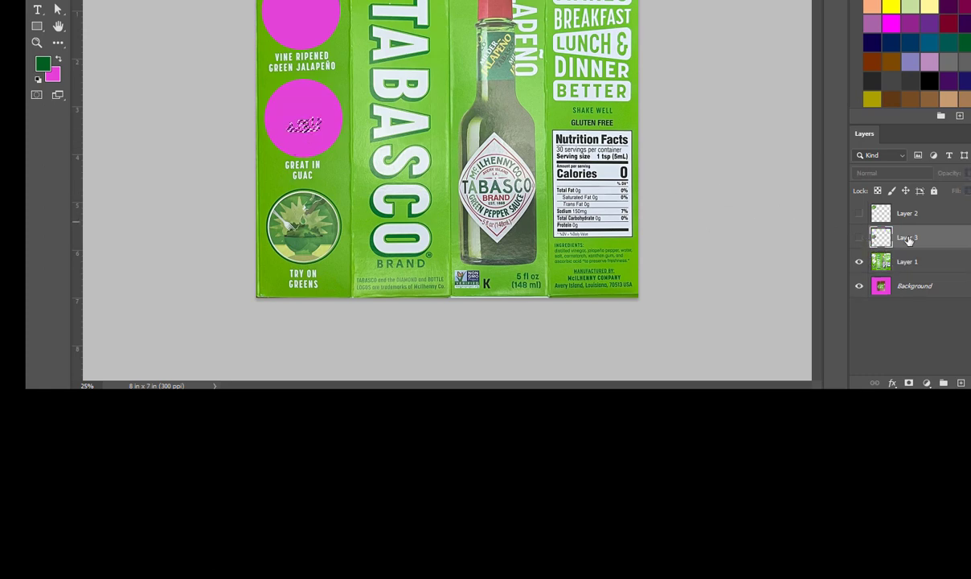
# Fit the circular selection over the Try on Greens illustration, cut it from Layer 1 and paste it in place on its own layer
pyautogui.click(912, 262)
pyautogui.click(308, 103)
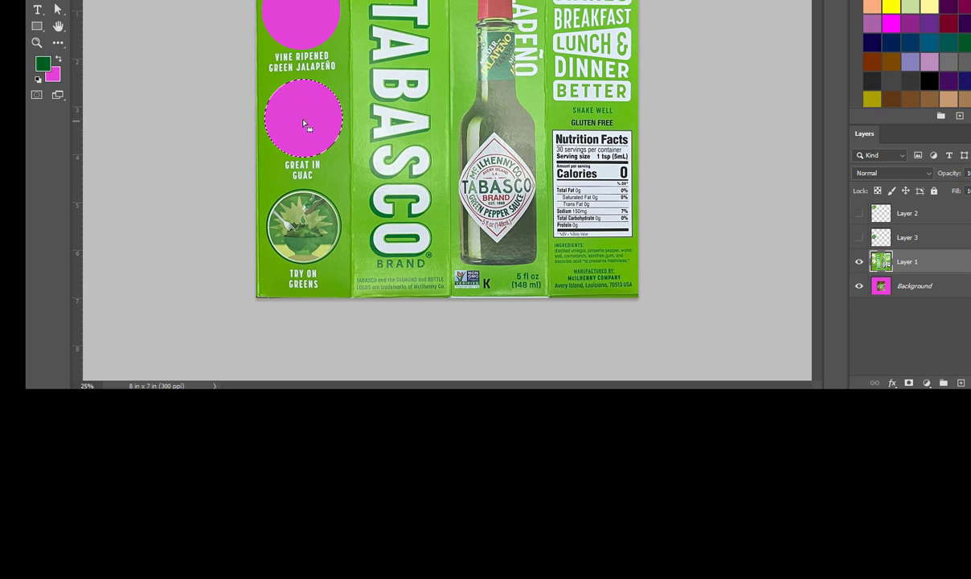
pyautogui.moveTo(305, 124); pyautogui.dragTo(303, 229)
pyautogui.press('Left')
pyautogui.press('Left')
pyautogui.press('Left')
pyautogui.press('Up')
pyautogui.press('Delete')
pyautogui.hotkey('ctrl', 'd')
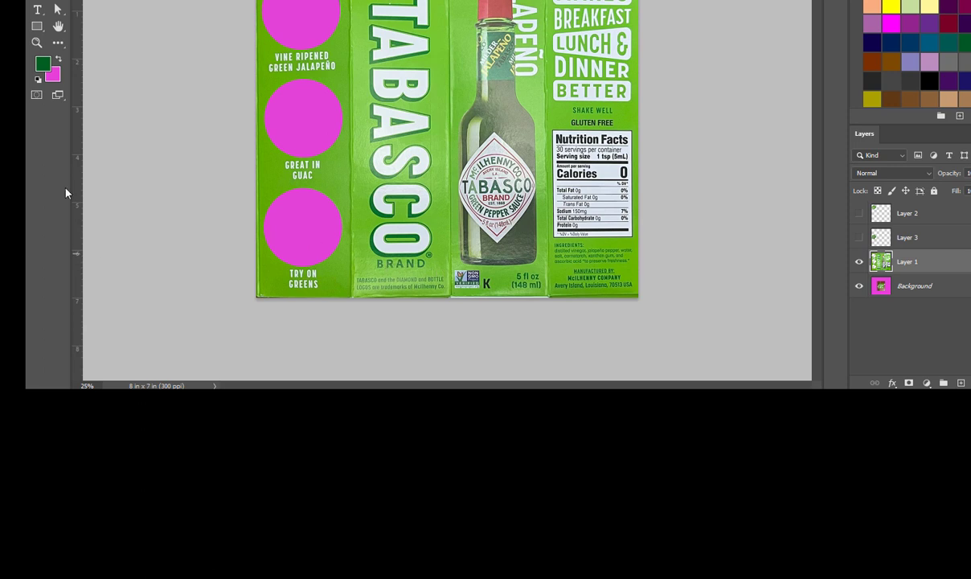
pyautogui.hotkey('ctrl', 'v')
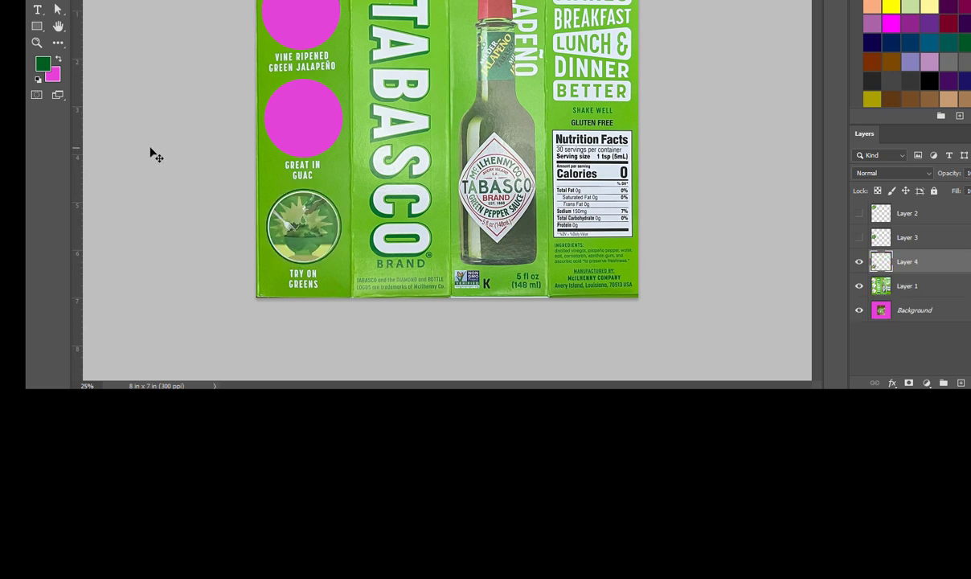
# Hide Layer 1 and show the jalapeño and guac circle layers
pyautogui.click(859, 287)
pyautogui.click(859, 237)
pyautogui.click(859, 213)
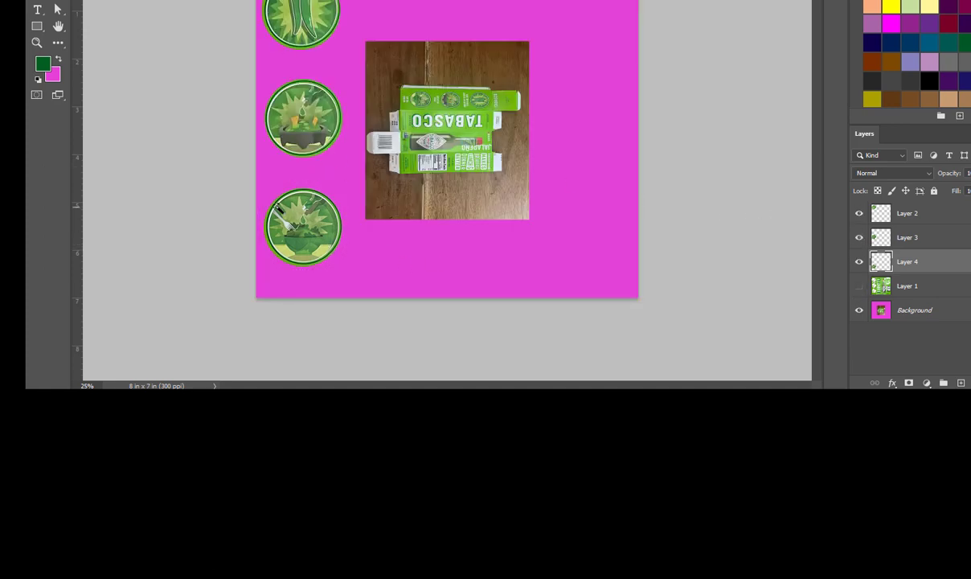
# Make a circular selection of the greens illustration on Layer 4 and enlarge it slightly to meet the white ring's inner edge
pyautogui.click(38, 46)
pyautogui.click(259, 258)
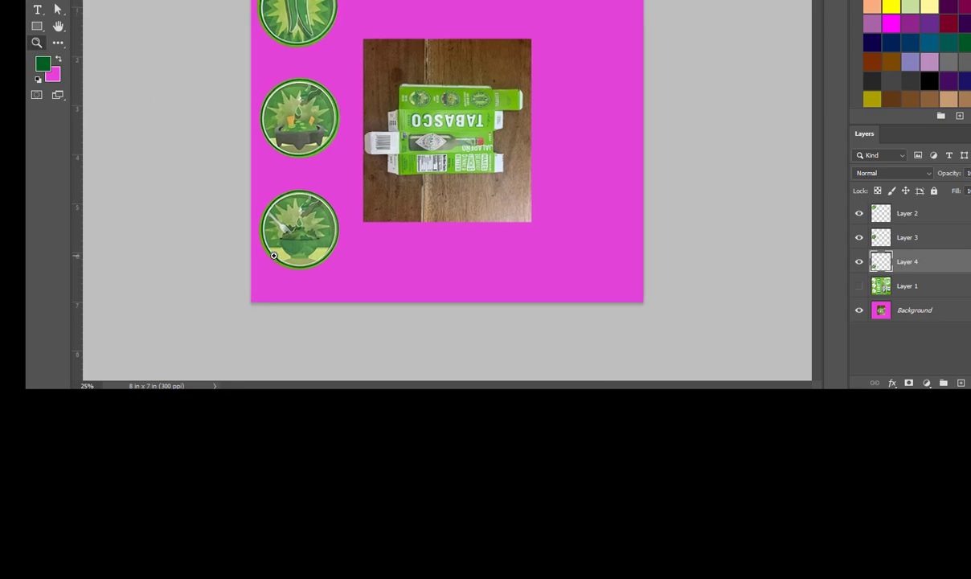
pyautogui.click(258, 257)
pyautogui.click(258, 257)
pyautogui.click(259, 257)
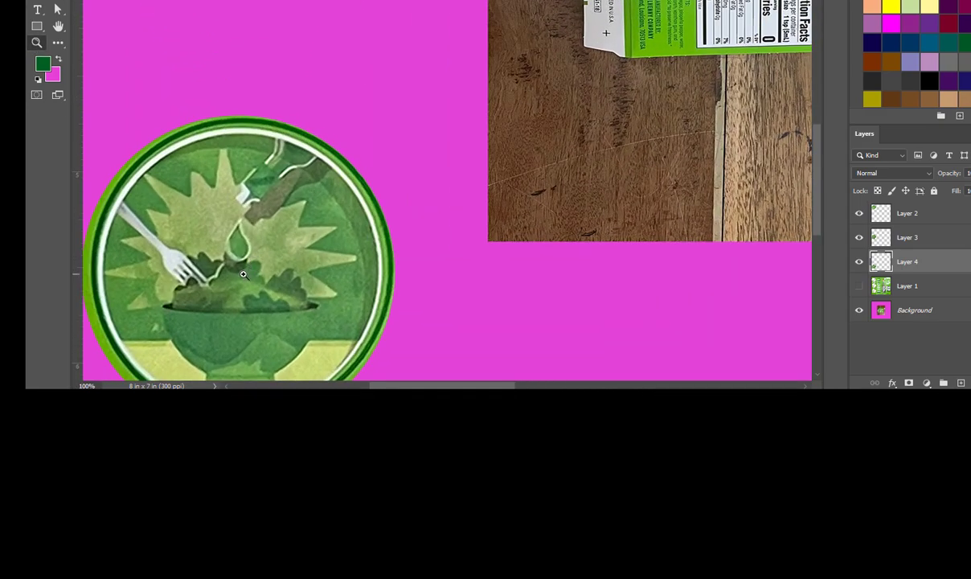
pyautogui.keyDown('alt'); pyautogui.click(233, 291); pyautogui.keyUp('alt')
pyautogui.click(238, 312)
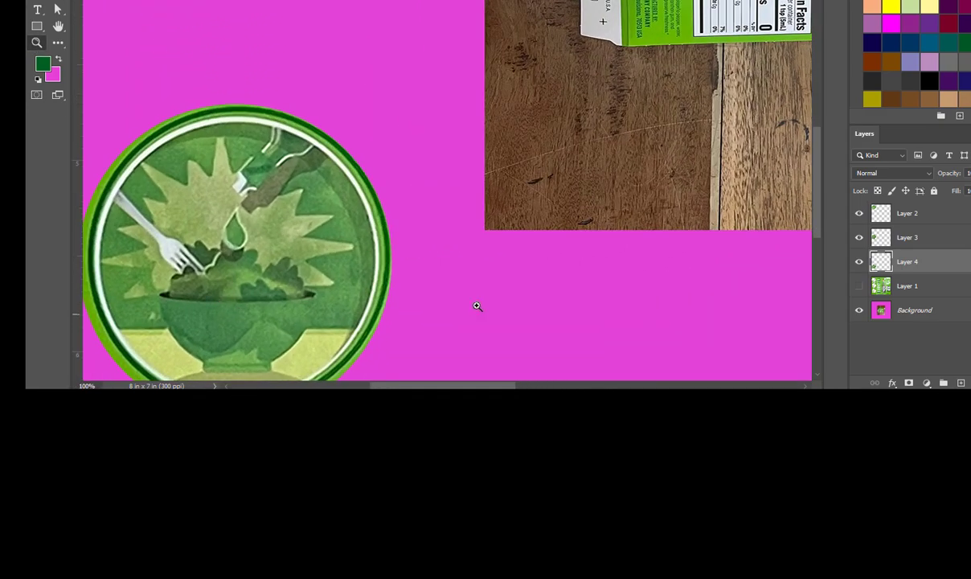
pyautogui.scroll(-3, 818, 219)
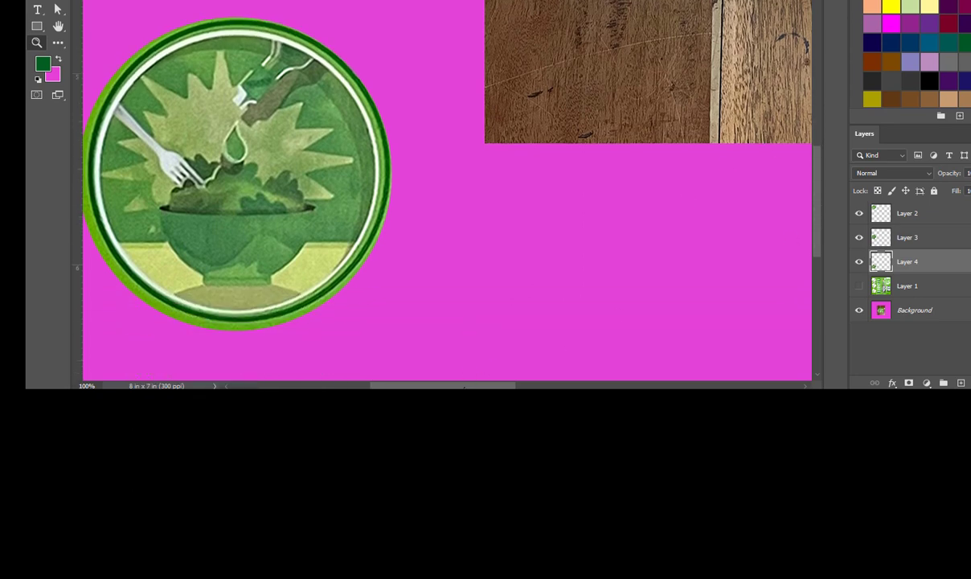
pyautogui.moveTo(464, 387); pyautogui.dragTo(439, 379)
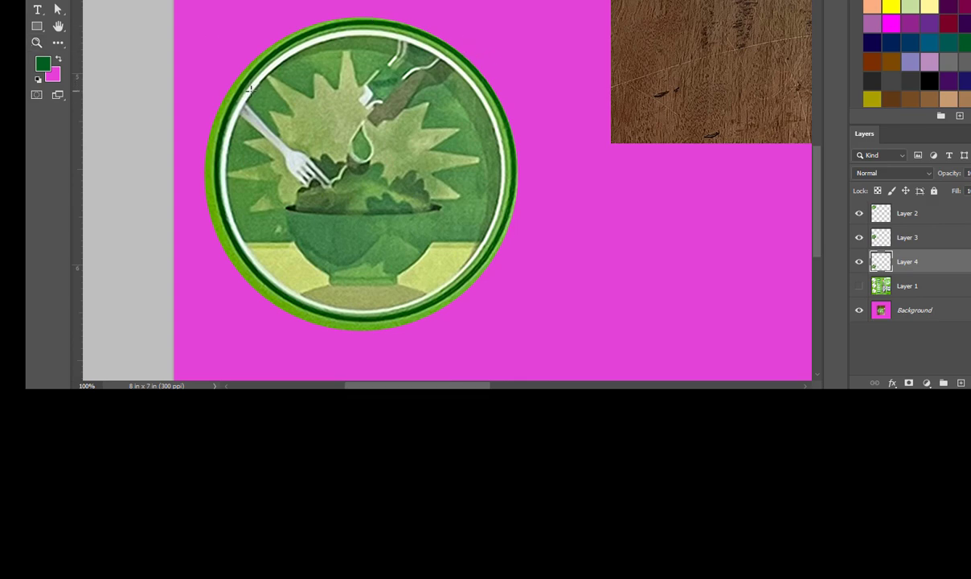
pyautogui.moveTo(249, 90); pyautogui.dragTo(505, 373)
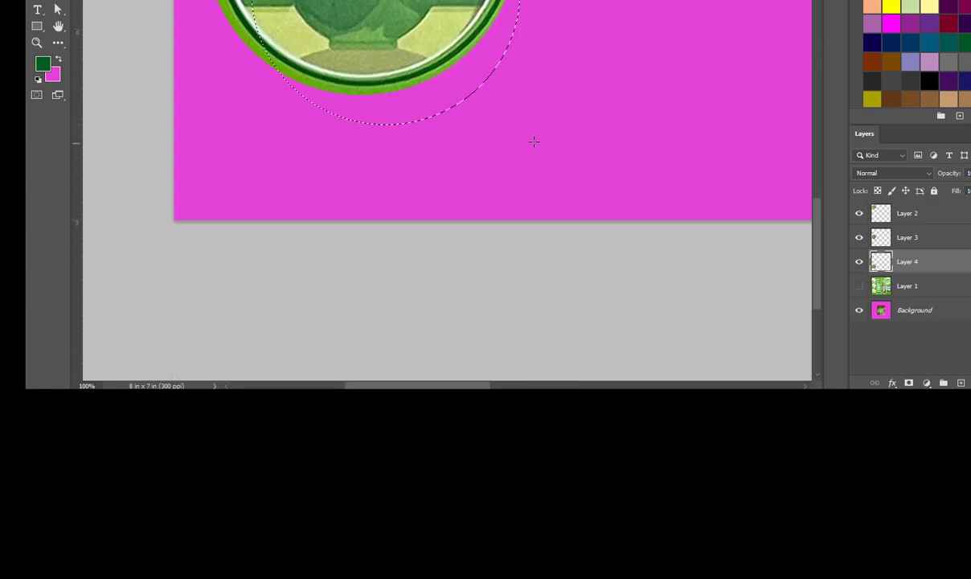
pyautogui.scroll(3, 534, 142)
pyautogui.moveTo(381, 147); pyautogui.dragTo(353, 94)
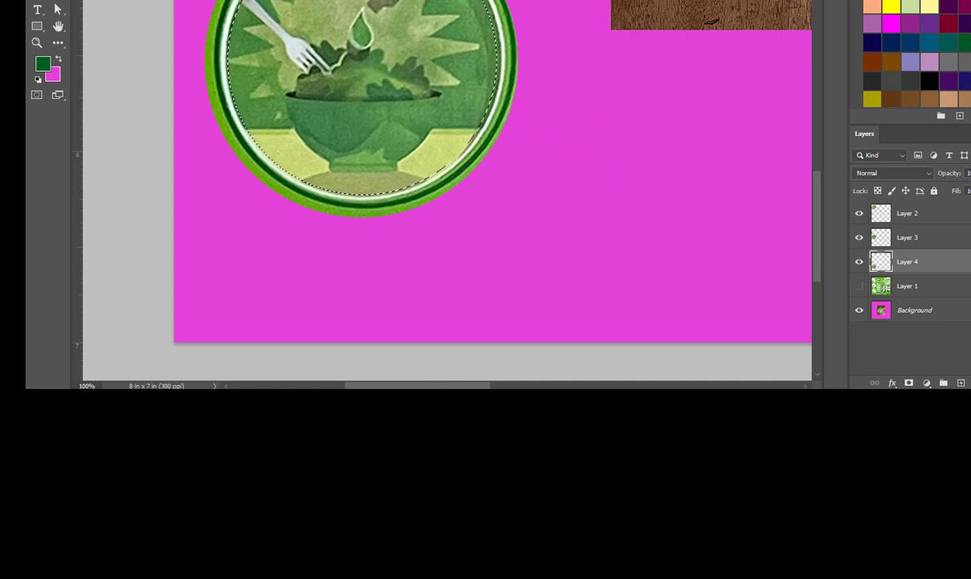
pyautogui.click(172, 0)
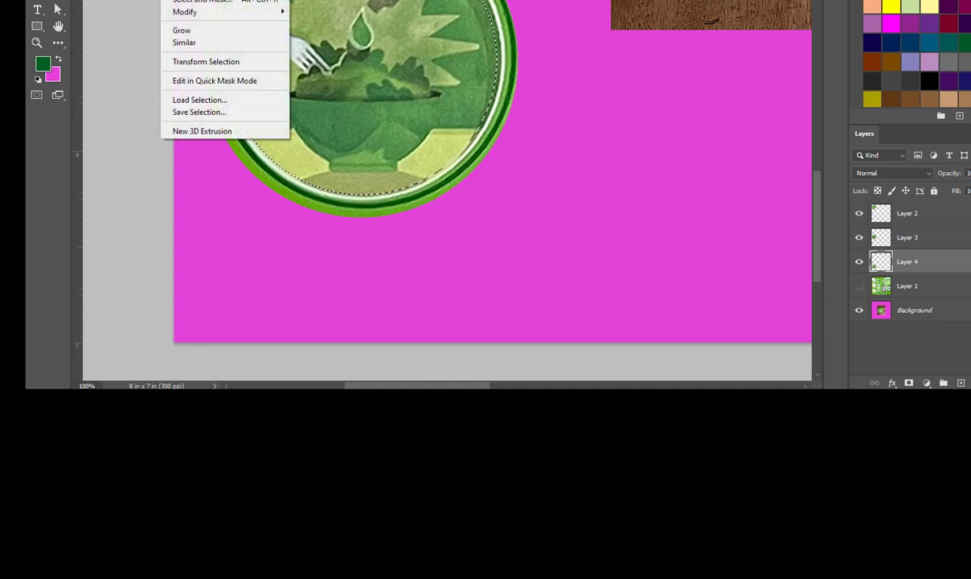
pyautogui.click(202, 31)
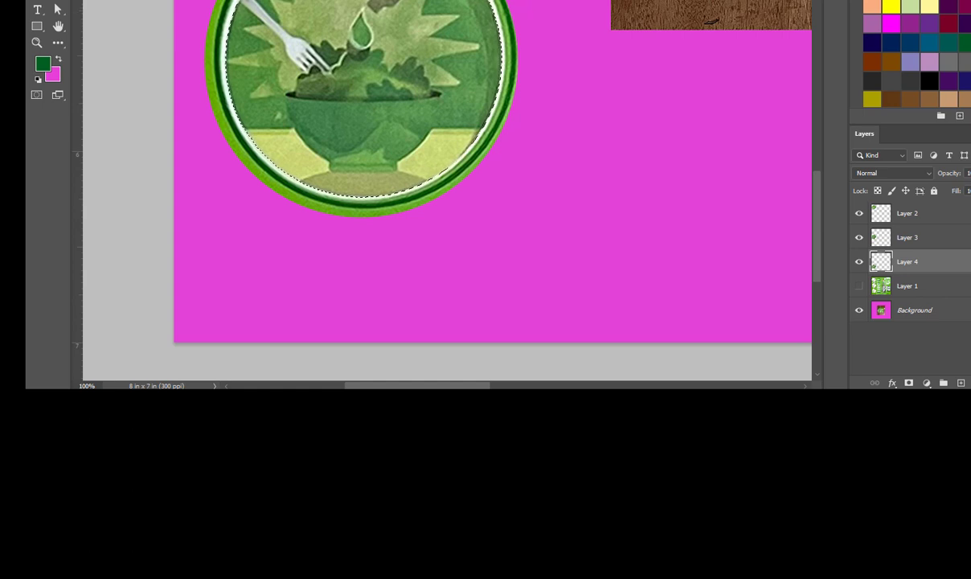
# Invert the selection, delete the white and green rings around the greens illustration on Layer 4, and deselect
pyautogui.click(858, 261)
pyautogui.click(859, 261)
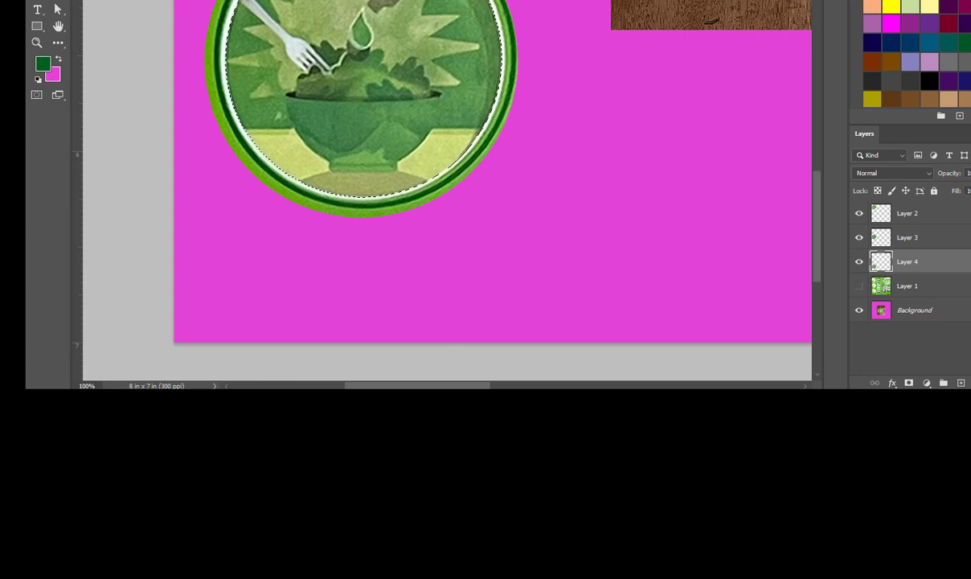
pyautogui.click(174, 0)
pyautogui.click(187, 0)
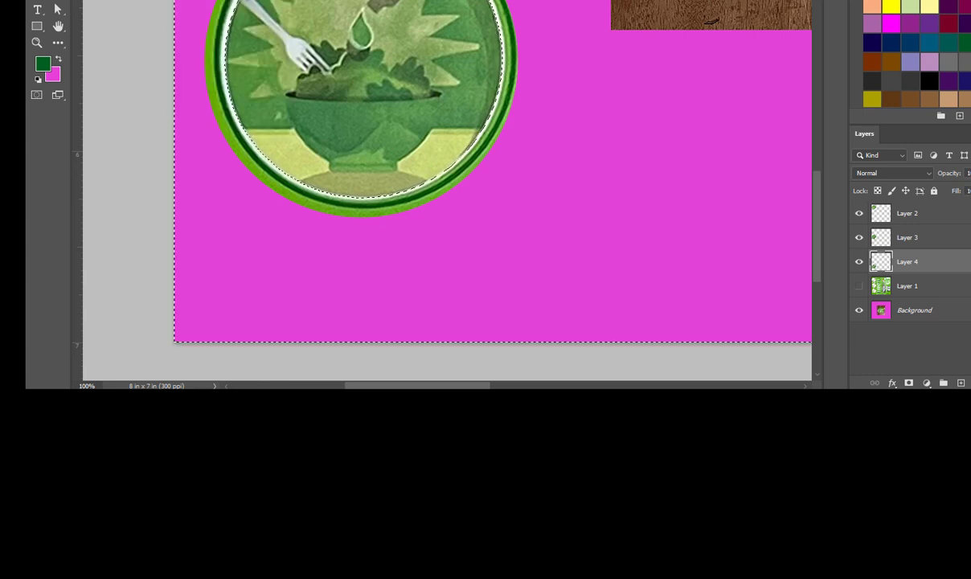
pyautogui.press('Delete')
pyautogui.hotkey('ctrl', 'd')
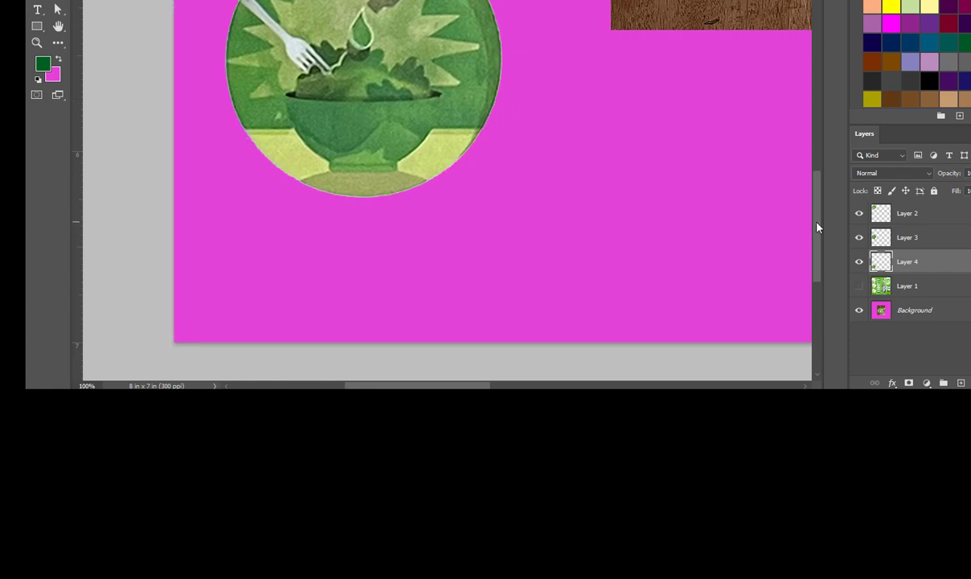
# Select the empty area around the trimmed greens illustration and invert it into a matching circular selection
pyautogui.moveTo(817, 227); pyautogui.dragTo(801, 198)
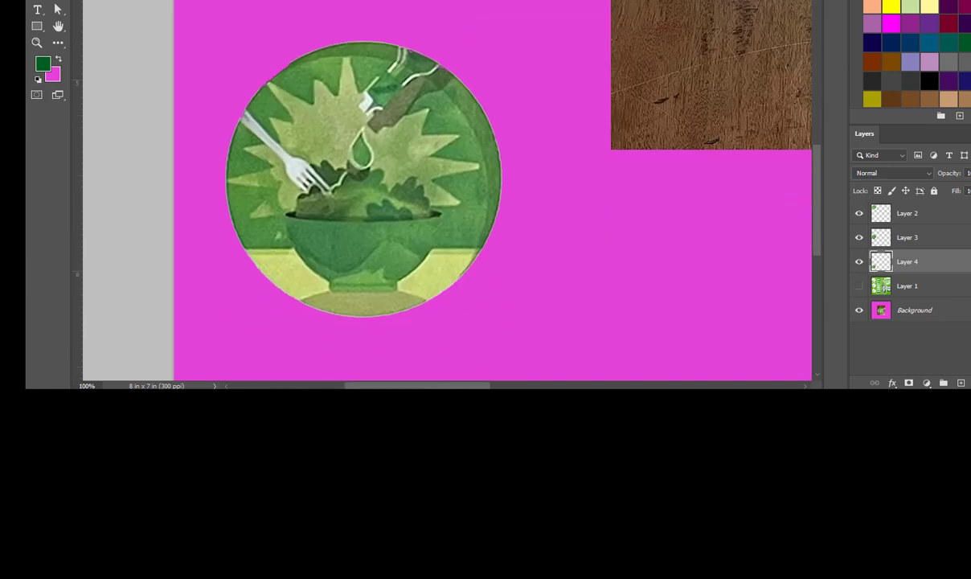
pyautogui.click(380, 29)
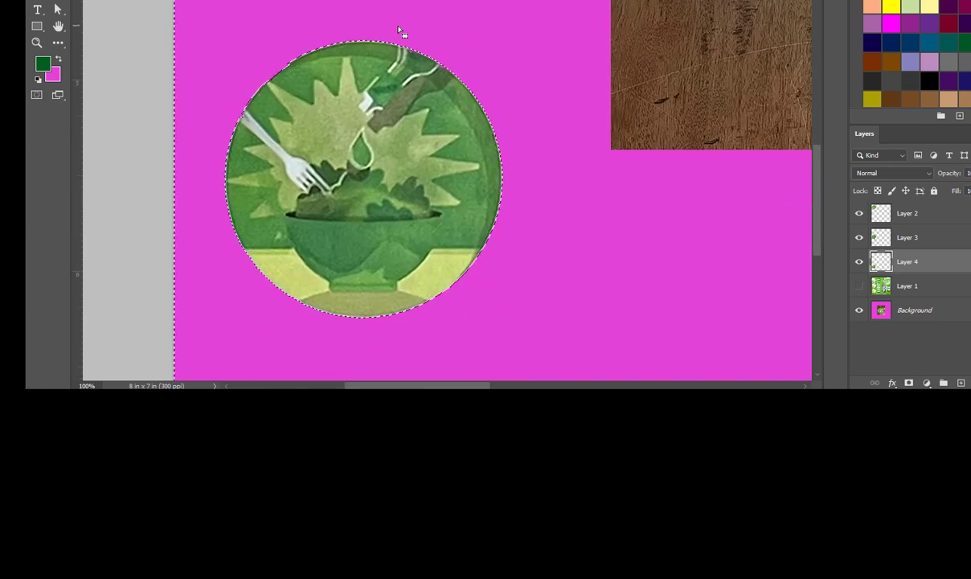
pyautogui.click(173, 0)
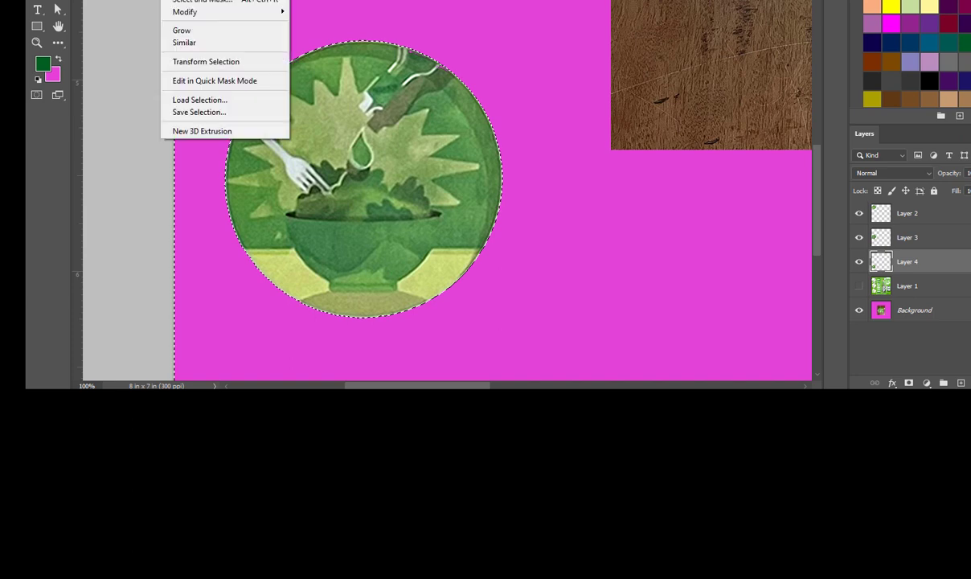
pyautogui.click(189, 0)
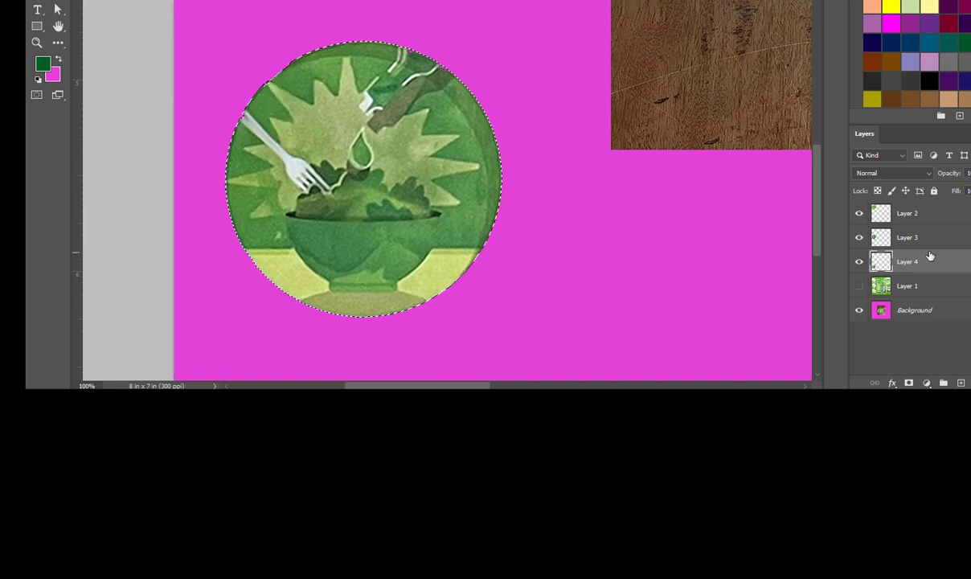
# Move the circular selection inside the guac illustration's white ring on Layer 3, cut the artwork and paste it in place on a new layer
pyautogui.click(898, 231)
pyautogui.scroll(3, 529, 81)
pyautogui.moveTo(368, 213); pyautogui.dragTo(369, 0)
pyautogui.scroll(8, 544, 78)
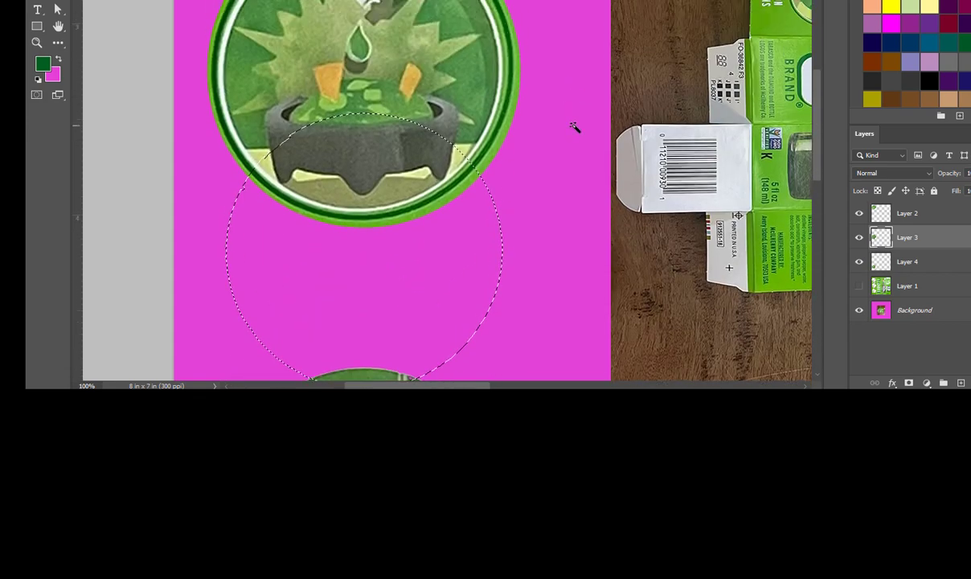
pyautogui.moveTo(409, 266); pyautogui.dragTo(384, 115)
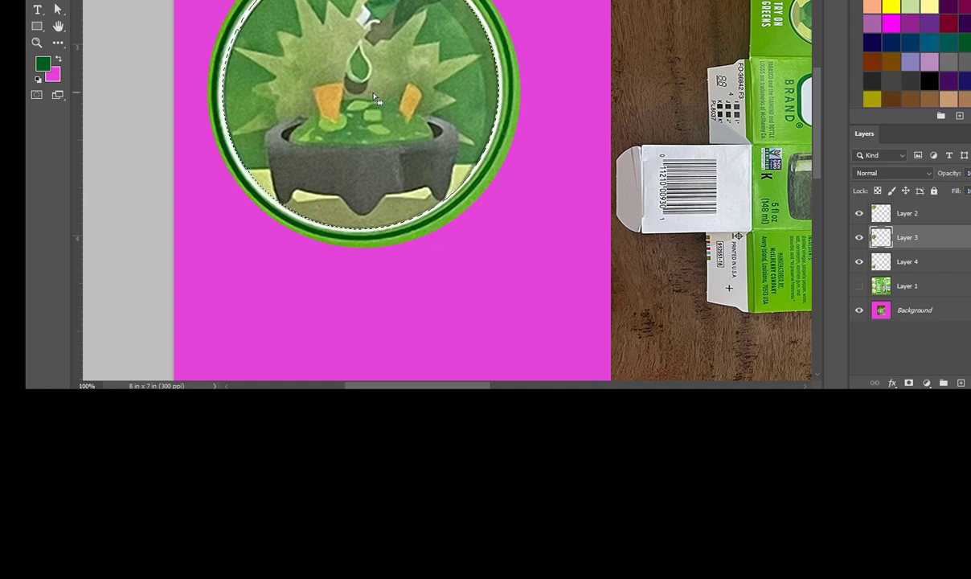
pyautogui.press('Delete')
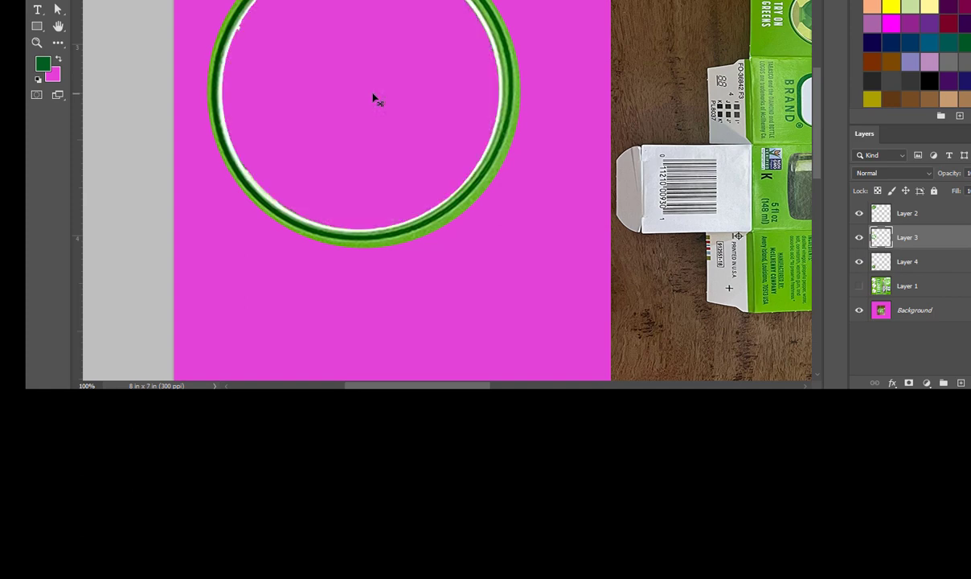
pyautogui.hotkey('ctrl', 'v')
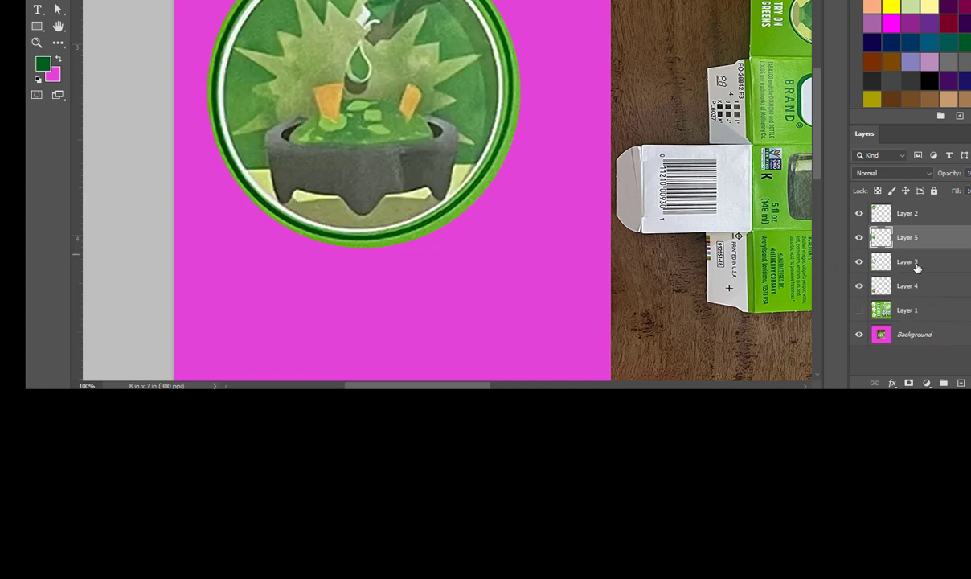
# Delete Layer 3, which holds the leftover rings around the guac illustration
pyautogui.click(875, 264)
pyautogui.click(858, 264)
pyautogui.click(858, 263)
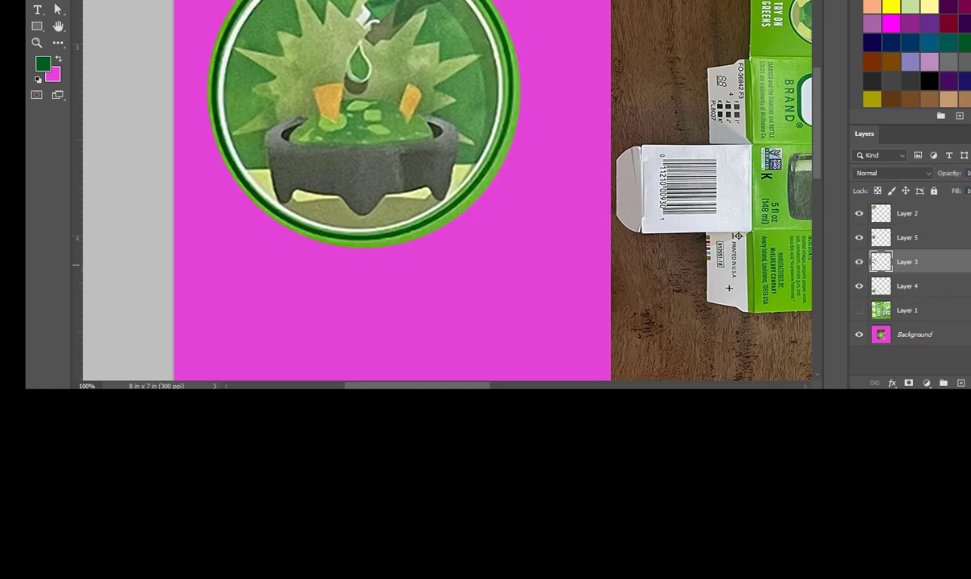
pyautogui.press('Delete')
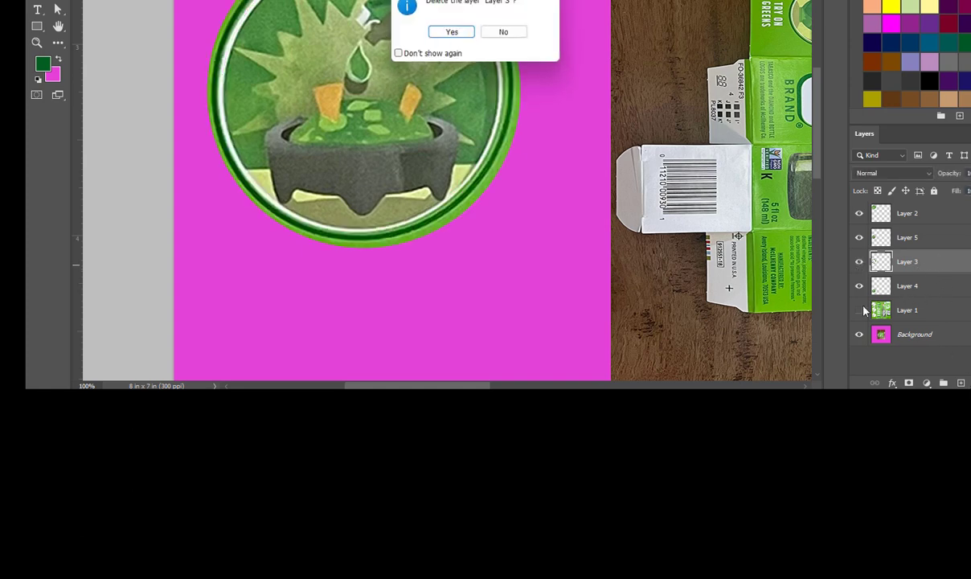
pyautogui.click(447, 33)
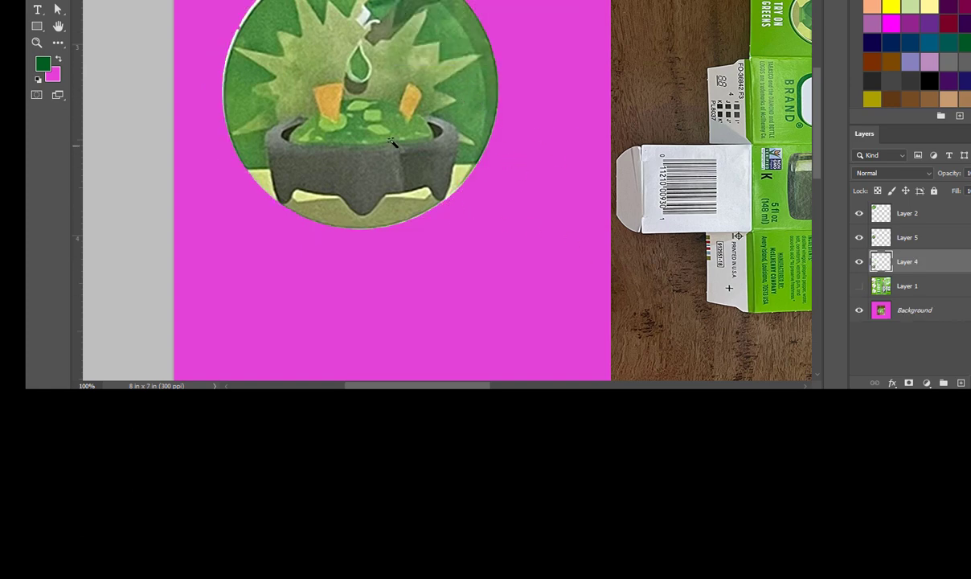
# Select the empty area around the trimmed greens illustration on Layer 4 and invert it into a circular selection
pyautogui.click(908, 286)
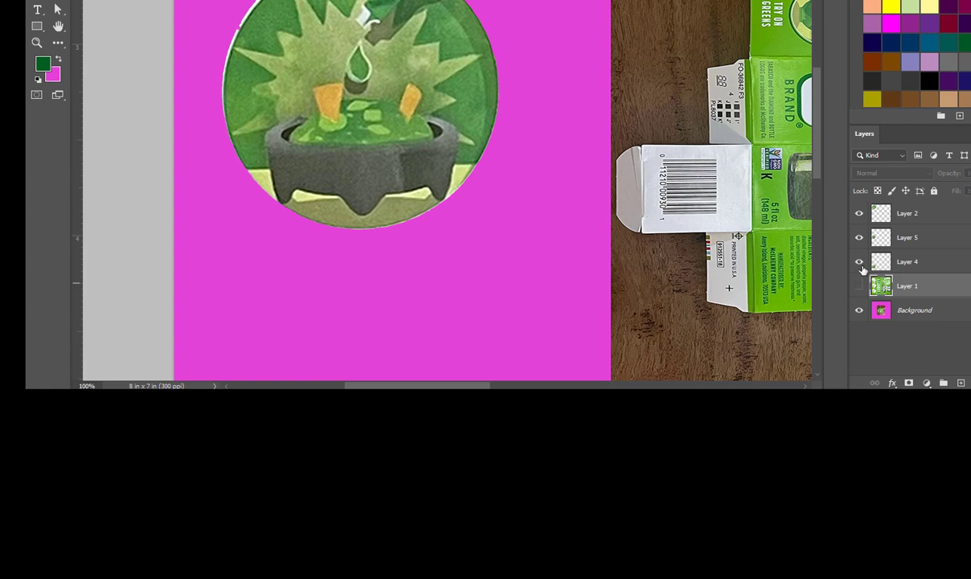
pyautogui.click(912, 260)
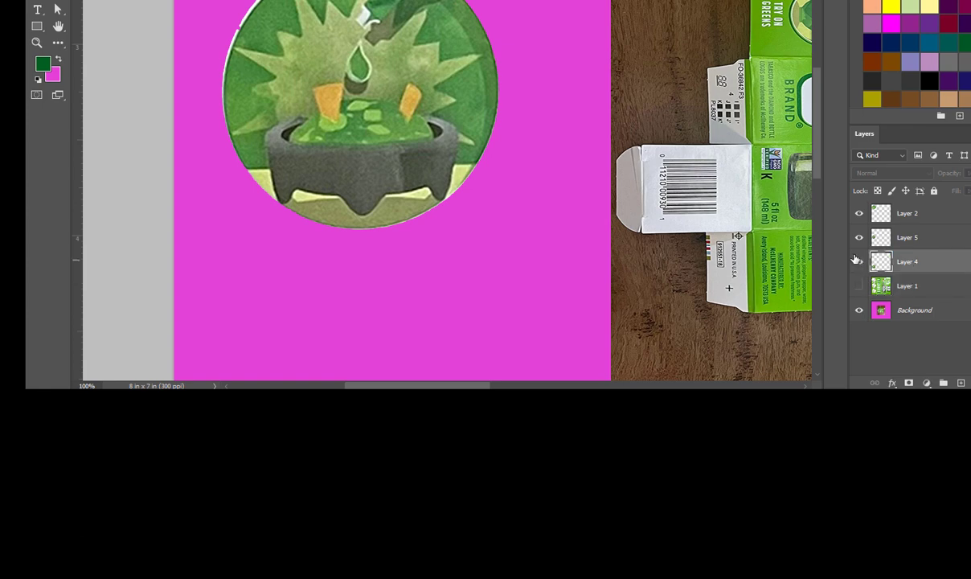
pyautogui.click(917, 214)
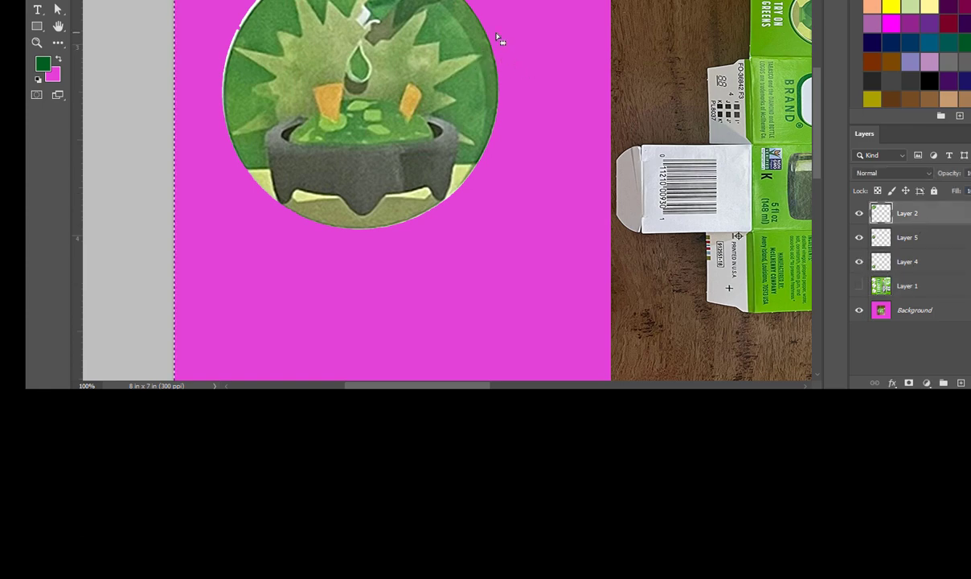
pyautogui.scroll(-2, 563, 176)
pyautogui.scroll(-1, 581, 170)
pyautogui.click(917, 262)
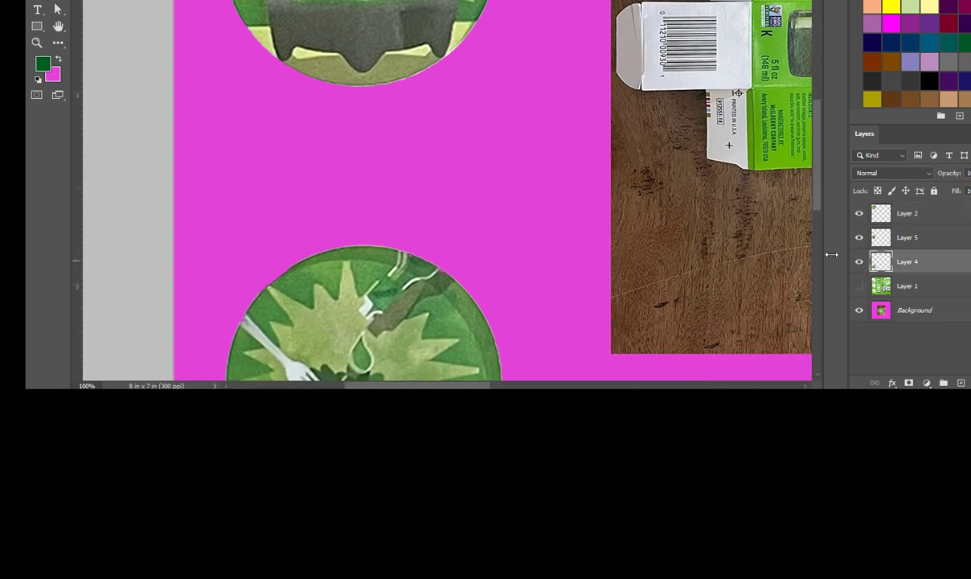
pyautogui.click(480, 255)
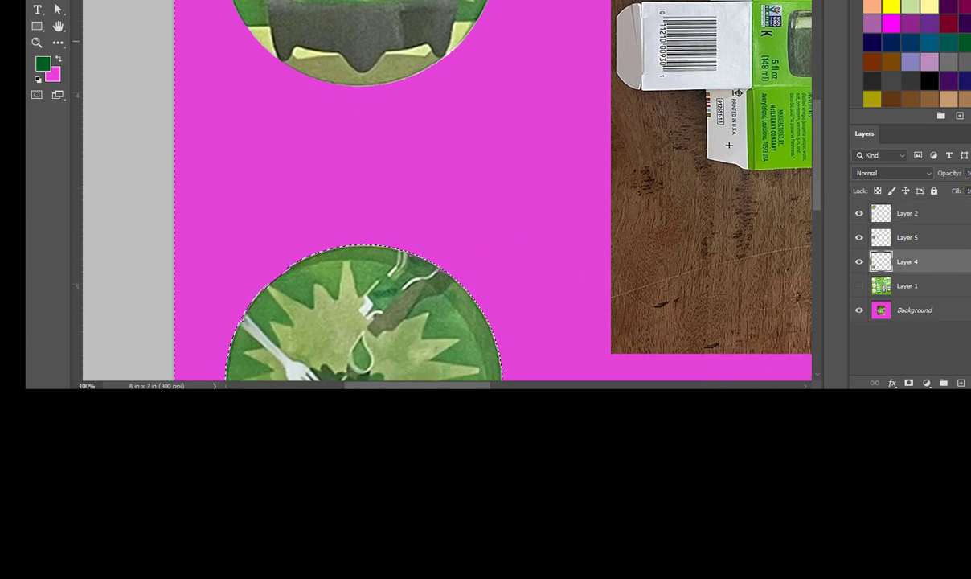
pyautogui.click(174, 0)
pyautogui.click(300, 119)
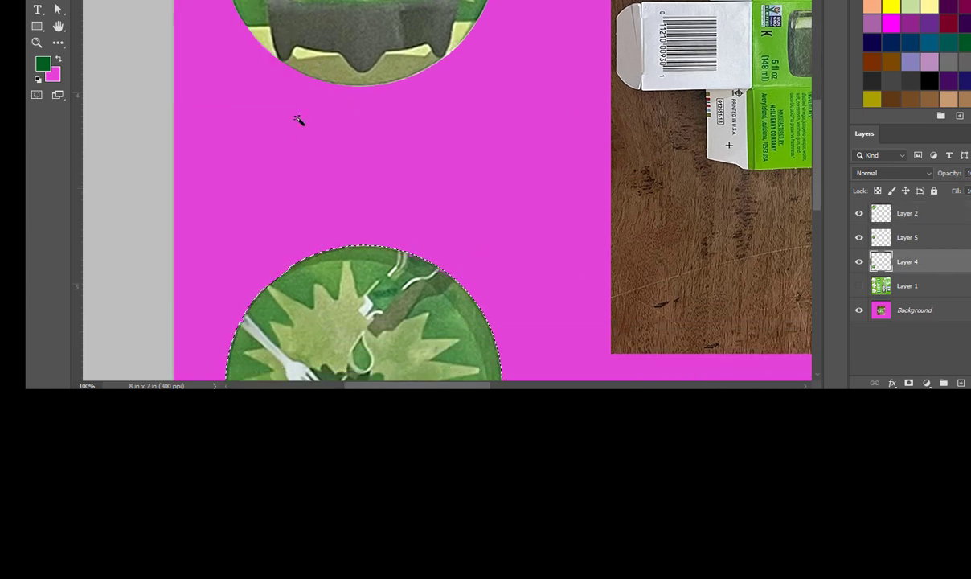
# Move the circular selection up onto the jalapeño illustration, fitting it just inside the white ring
pyautogui.moveTo(362, 304); pyautogui.dragTo(353, 14)
pyautogui.scroll(5, 496, 121)
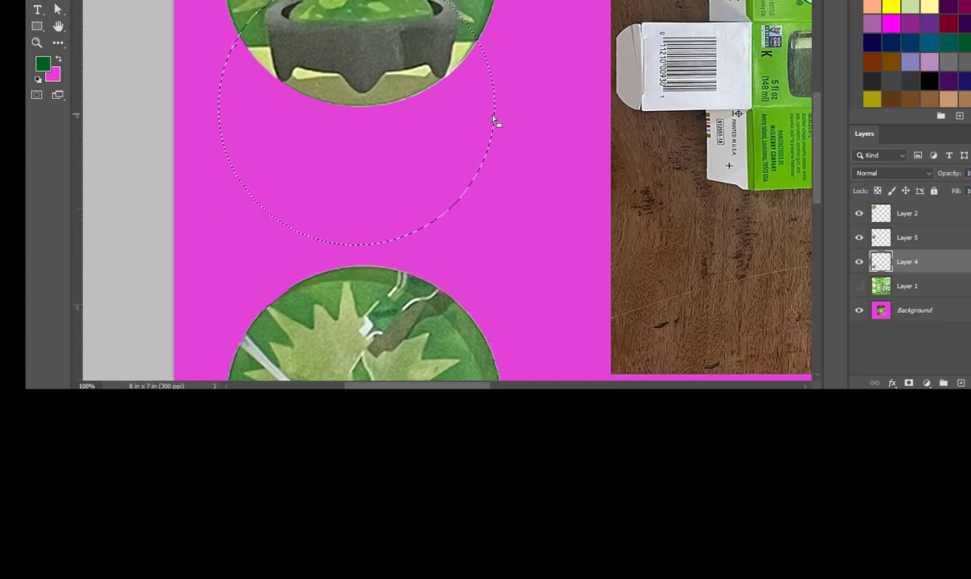
pyautogui.moveTo(389, 190); pyautogui.dragTo(392, 0)
pyautogui.scroll(10, 458, 100)
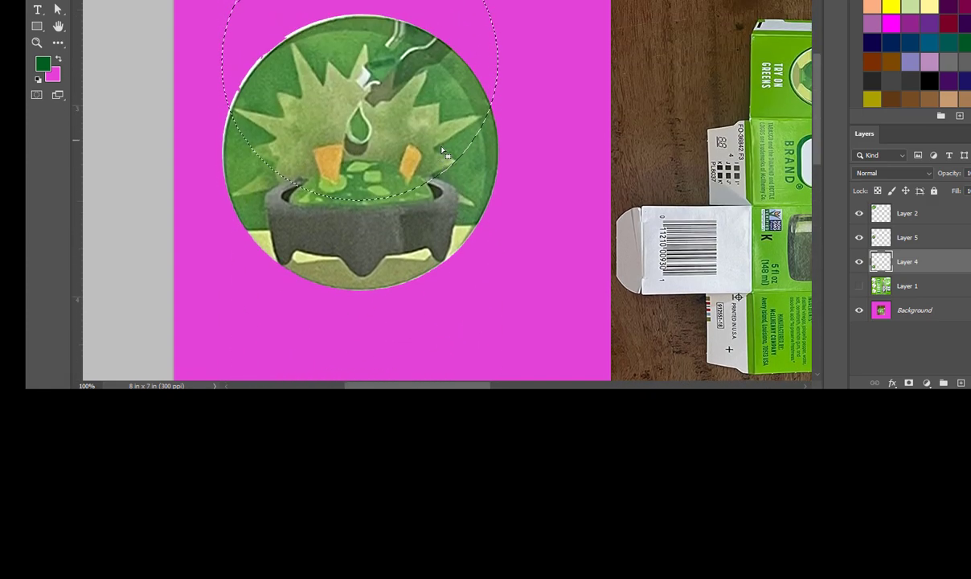
pyautogui.moveTo(398, 165); pyautogui.dragTo(434, 36)
pyautogui.scroll(10, 426, 81)
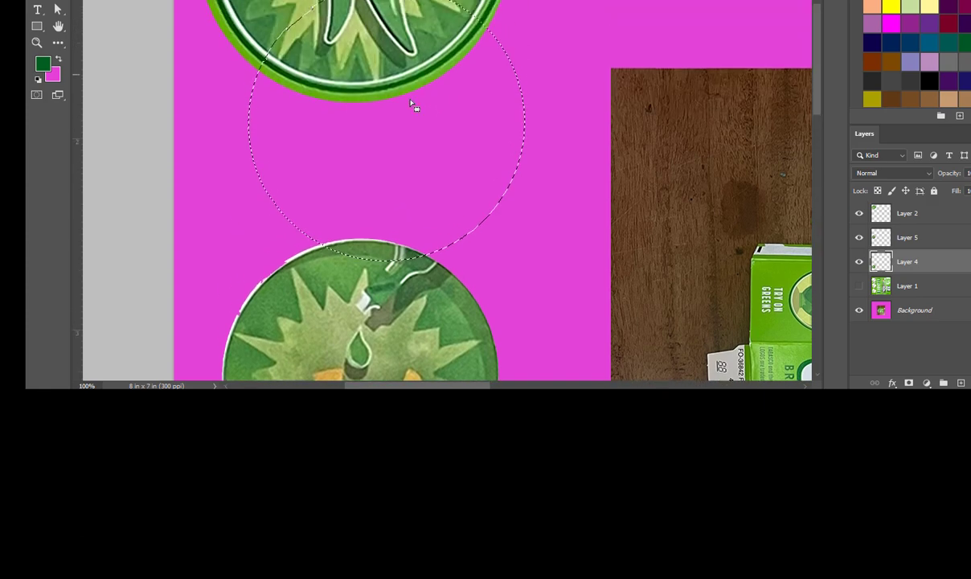
pyautogui.moveTo(410, 256); pyautogui.dragTo(377, 78)
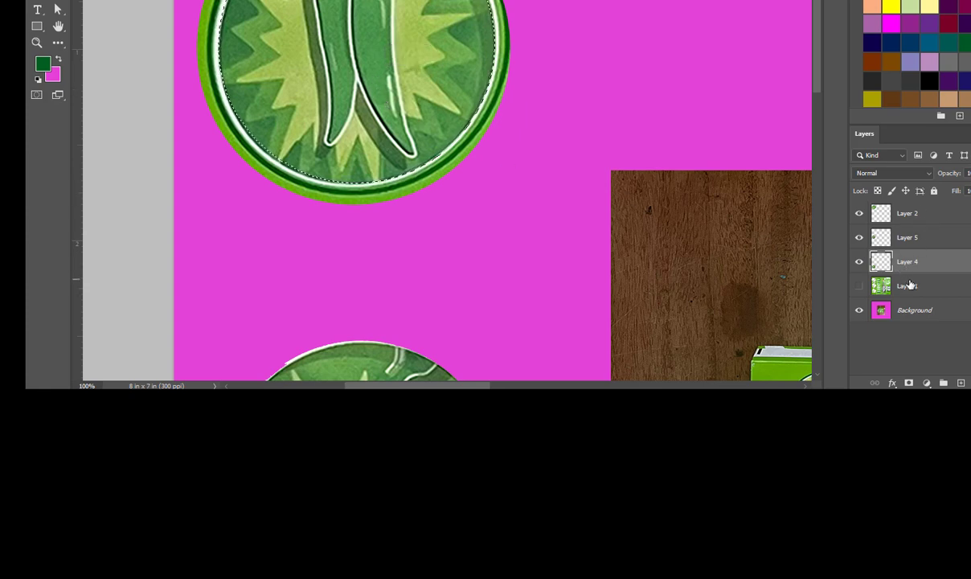
# On Layer 2, invert the selection, delete the white and green rings around the jalapeño illustration, and deselect
pyautogui.click(914, 215)
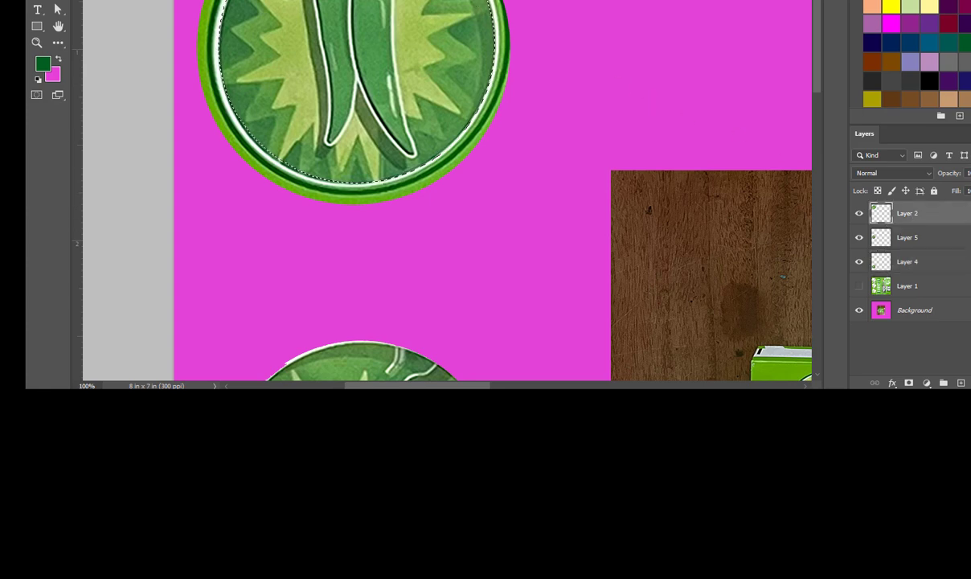
pyautogui.rightClick(288, 141)
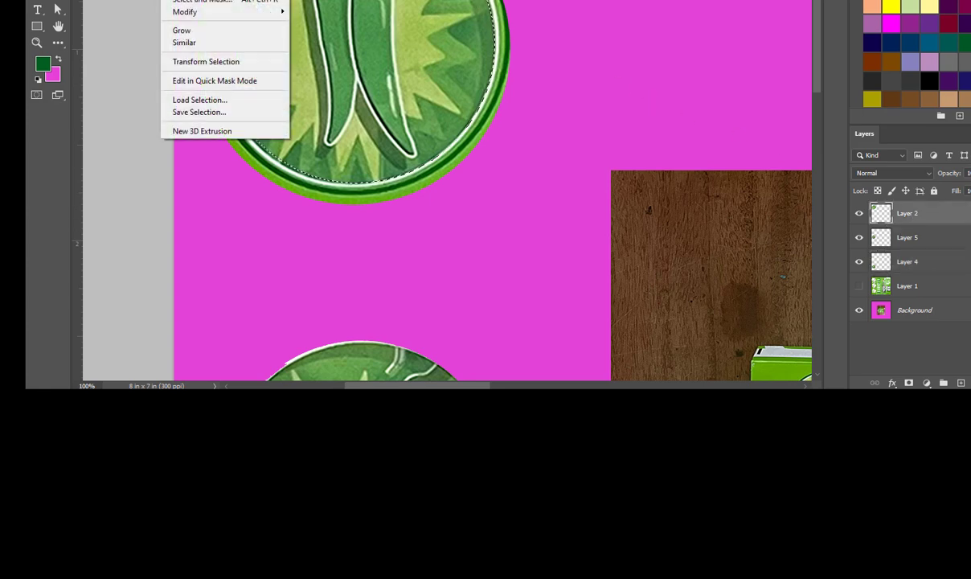
pyautogui.hotkey('ctrl', 'shift', 'i')
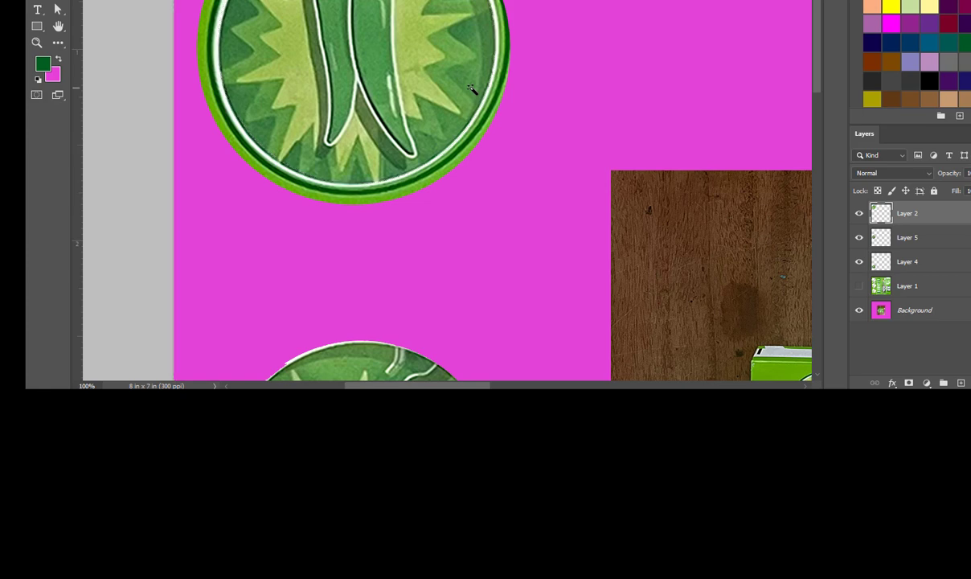
pyautogui.press('Delete')
pyautogui.hotkey('ctrl', 'd')
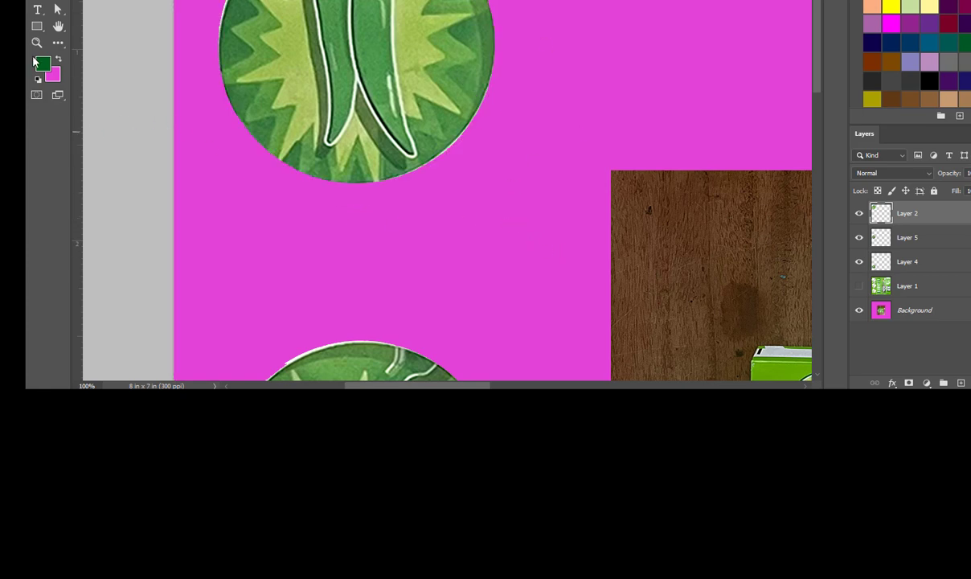
# Hide the three illustration layers, Layer 2, Layer 5 and Layer 4, and show the box artwork on Layer 1
pyautogui.click(859, 262)
pyautogui.click(859, 287)
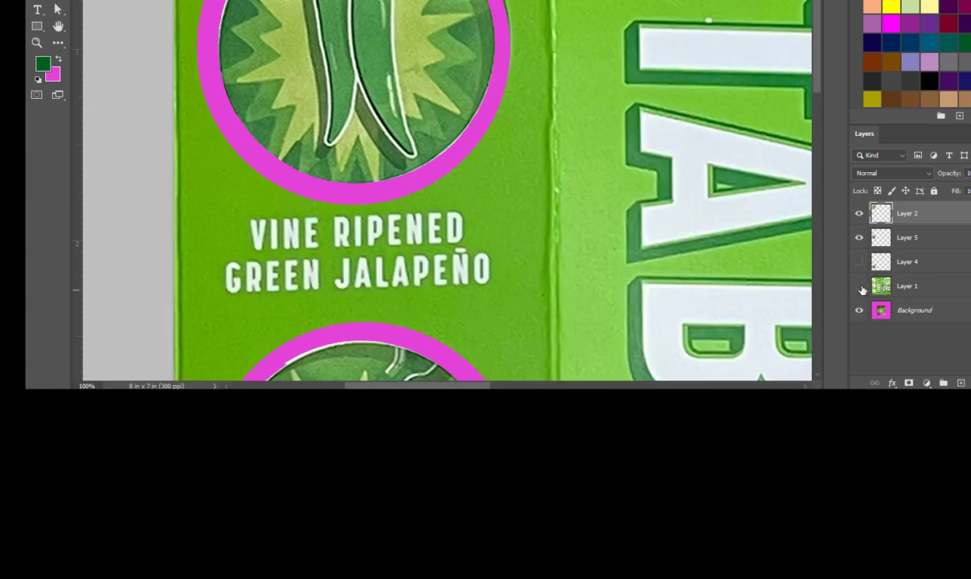
pyautogui.click(859, 286)
pyautogui.click(859, 310)
pyautogui.click(859, 310)
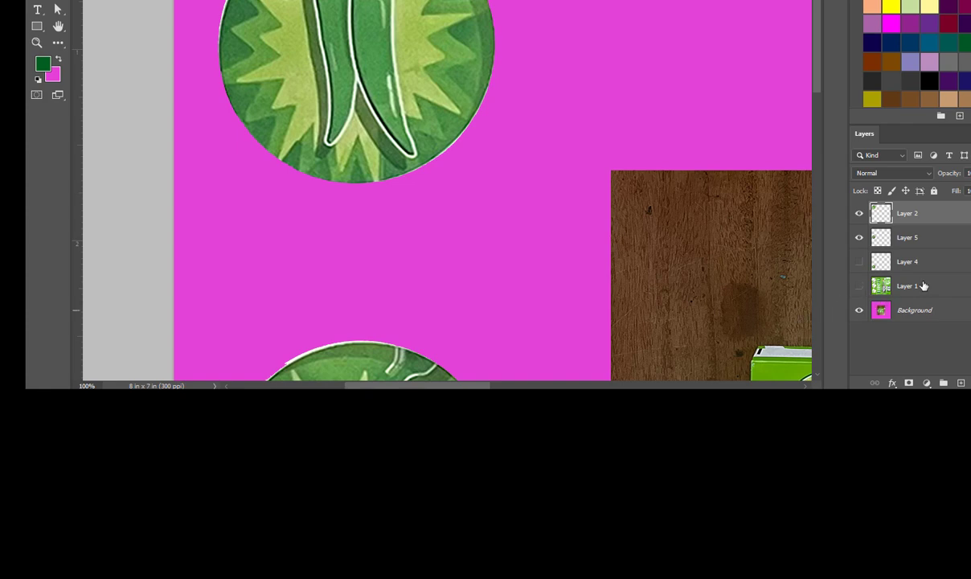
pyautogui.click(859, 286)
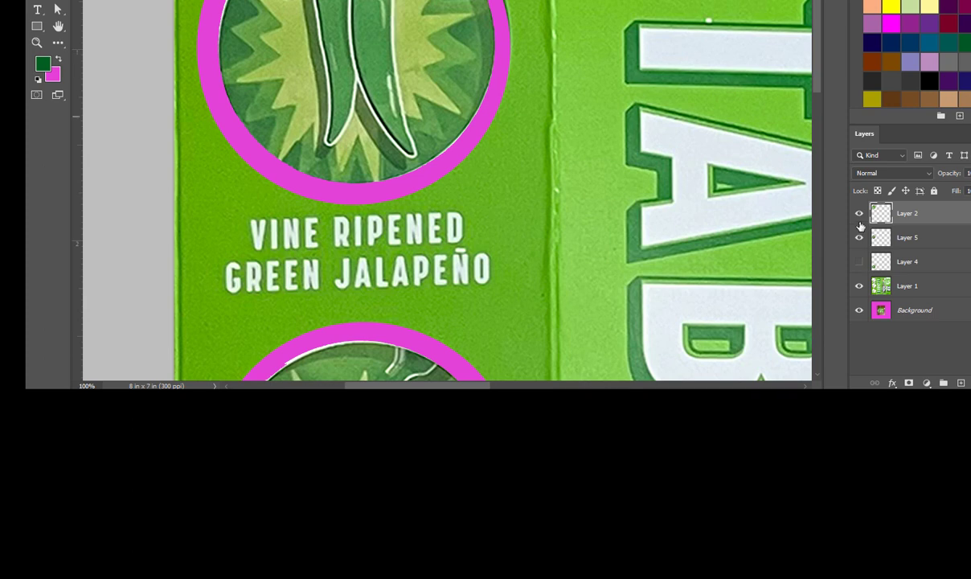
pyautogui.moveTo(861, 217); pyautogui.dragTo(858, 238)
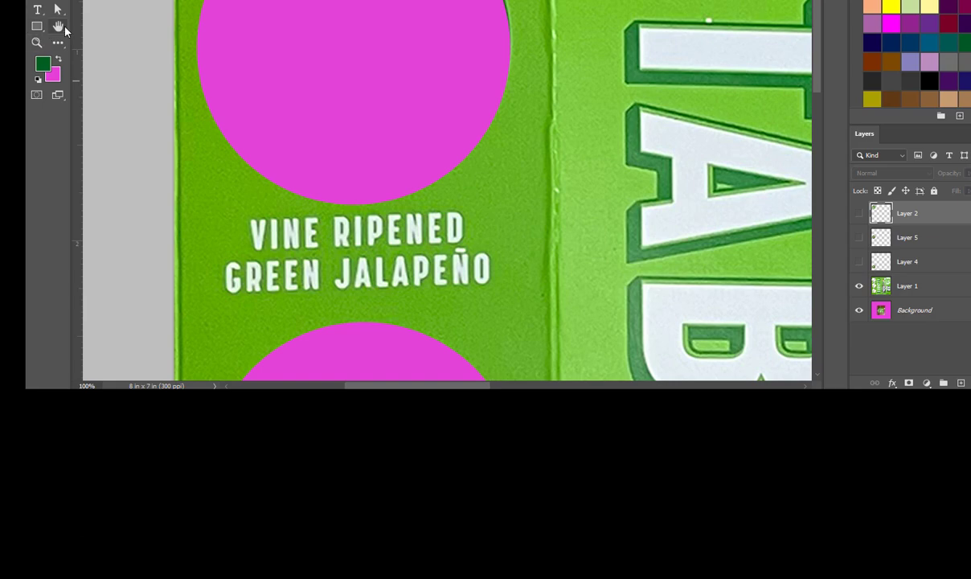
# On Layer 1, sample the box green beside the circular cutouts and fill all three magenta circles with it
pyautogui.keyDown('alt'); pyautogui.click(388, 85); pyautogui.keyUp('alt')
pyautogui.keyDown('alt'); pyautogui.click(388, 85); pyautogui.keyUp('alt')
pyautogui.keyDown('alt'); pyautogui.click(362, 232); pyautogui.keyUp('alt')
pyautogui.click(907, 287)
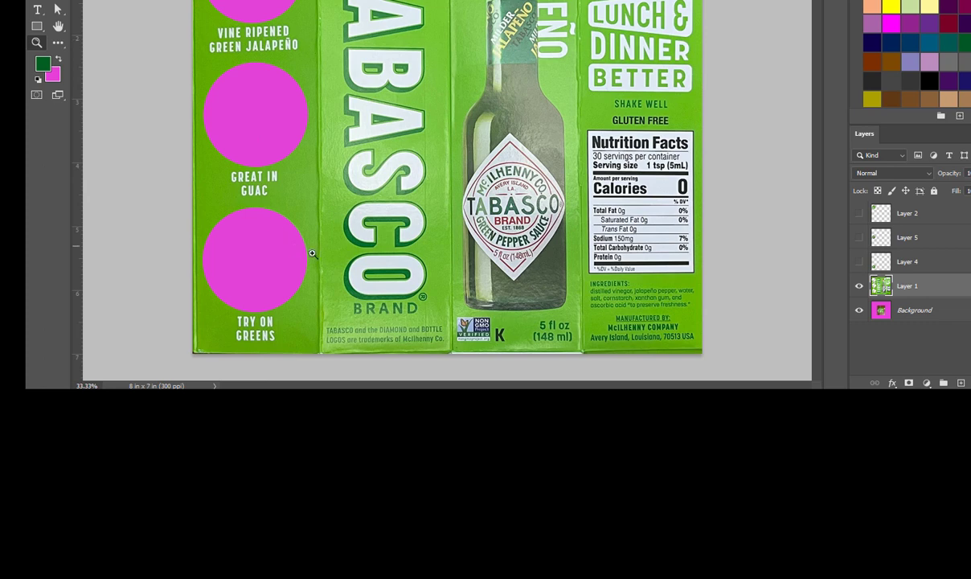
pyautogui.click(860, 214)
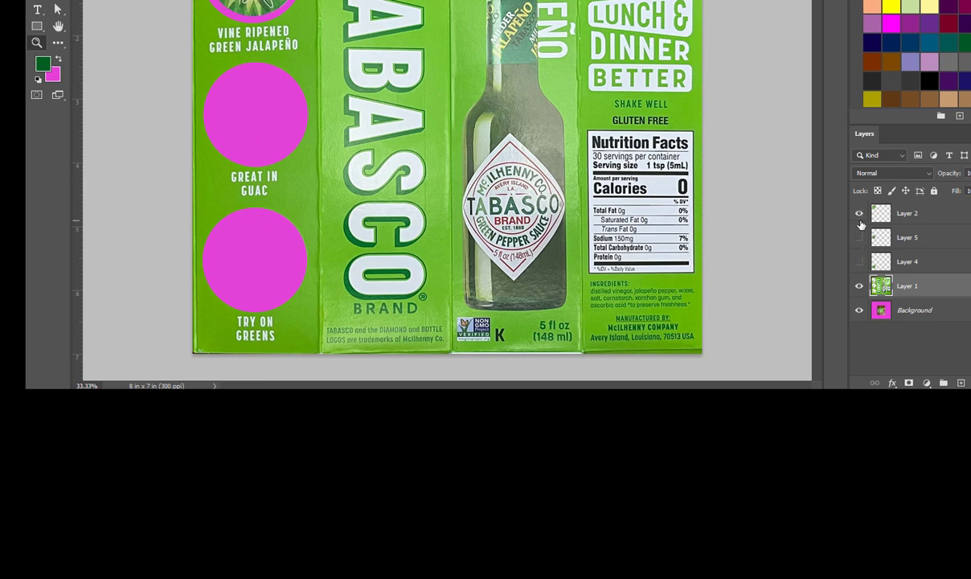
pyautogui.click(860, 214)
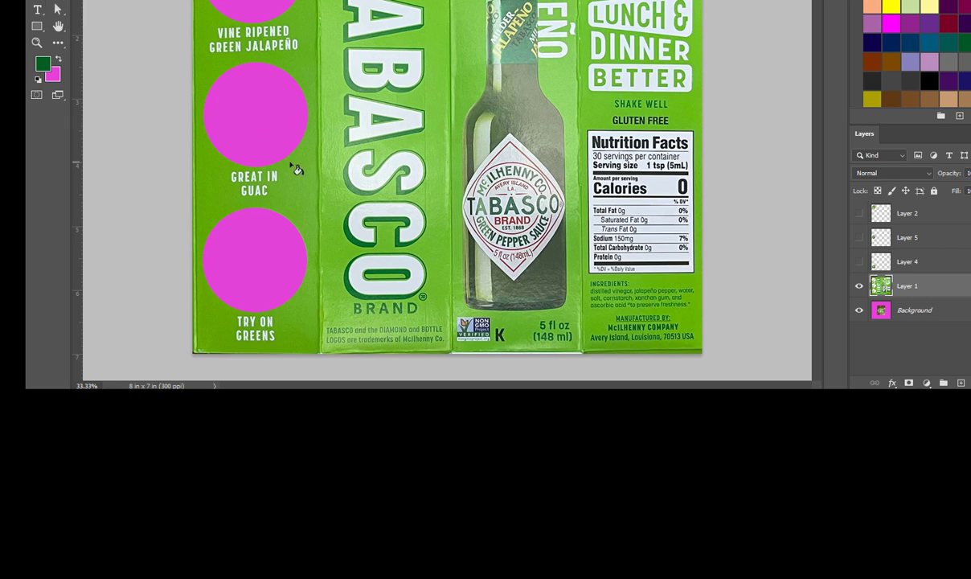
pyautogui.click(306, 200)
pyautogui.click(262, 241)
pyautogui.click(247, 119)
pyautogui.click(256, 16)
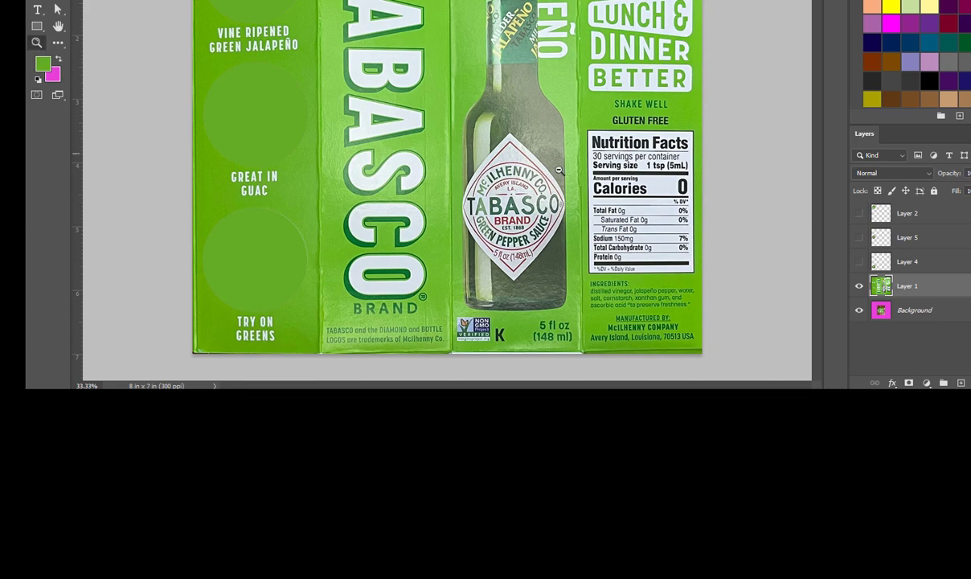
# Make a rectangular selection of the bottle panel on Layer 1, cut it and paste it in place on a new layer
pyautogui.hotkey('ctrl', '-')
pyautogui.hotkey('ctrl', '+')
pyautogui.click(529, 155)
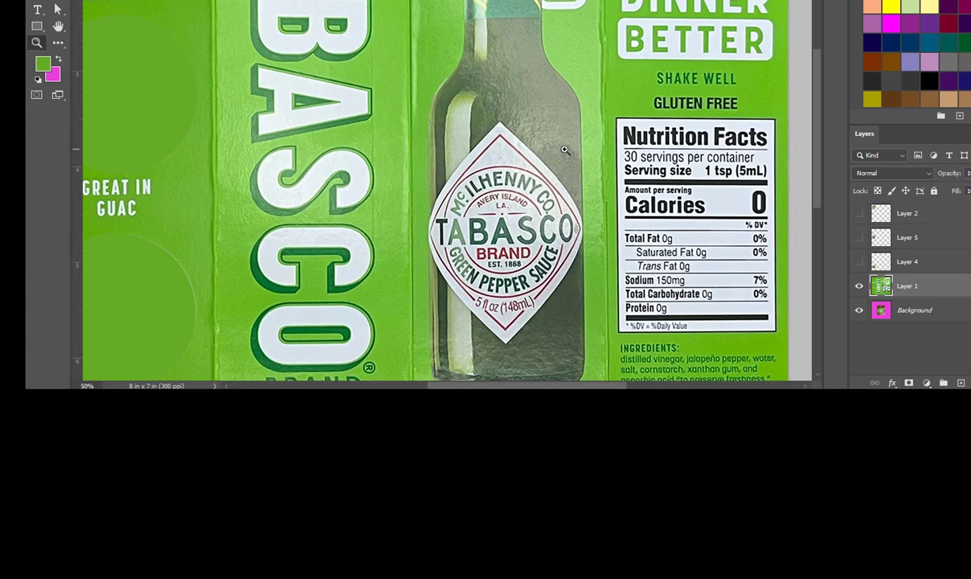
pyautogui.keyDown('alt'); pyautogui.click(531, 145); pyautogui.keyUp('alt')
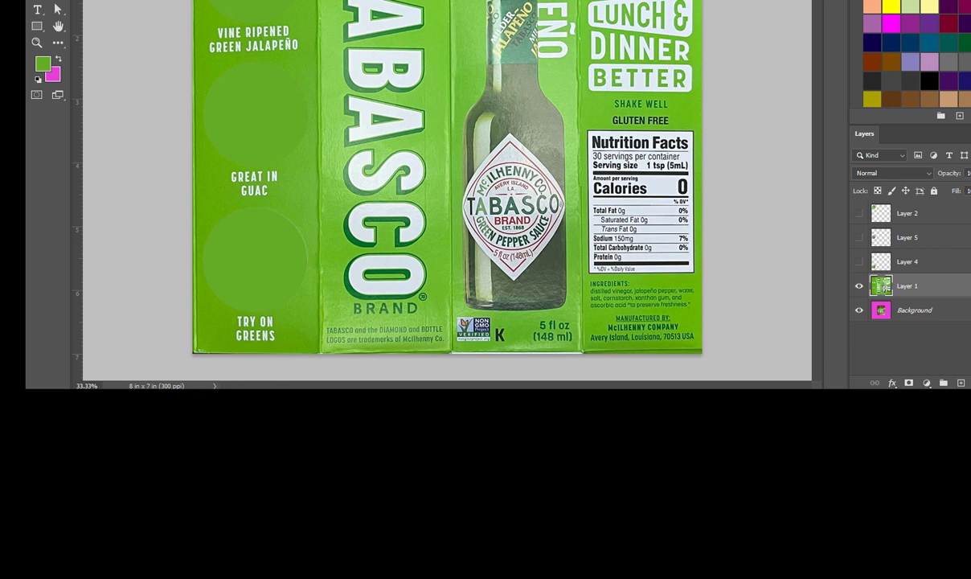
pyautogui.moveTo(490, 121); pyautogui.dragTo(579, 318)
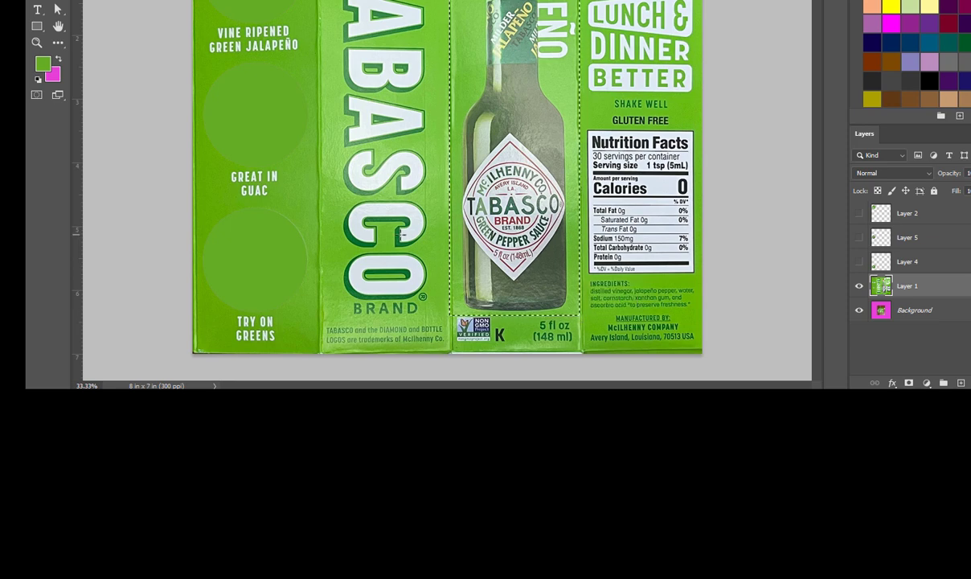
pyautogui.press('Delete')
pyautogui.hotkey('ctrl', 'v')
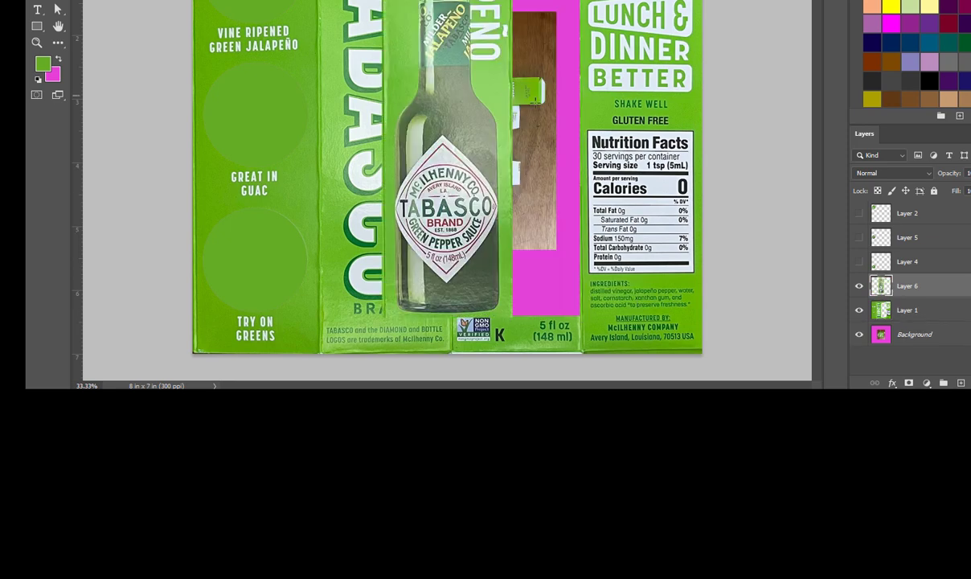
pyautogui.hotkey('ctrl', 'z')
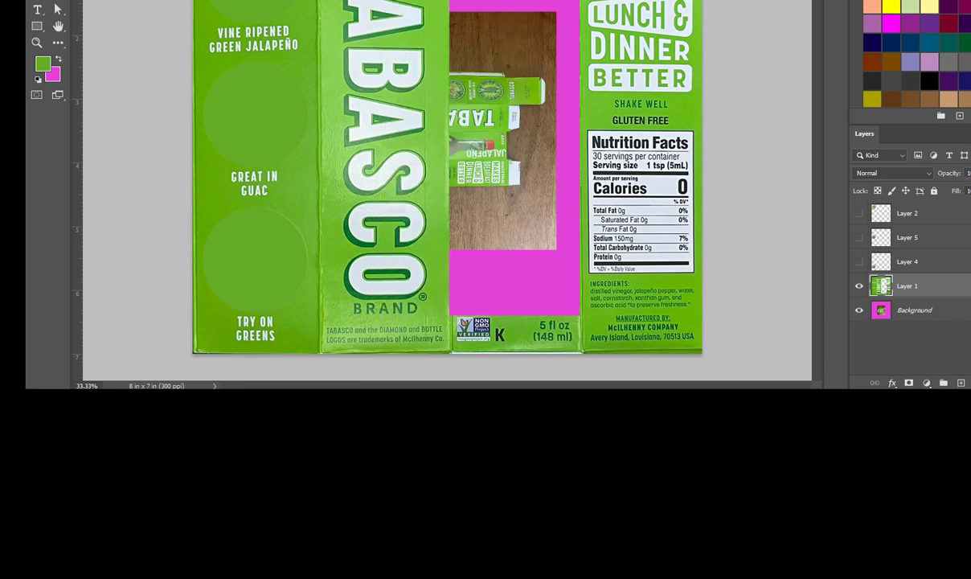
pyautogui.hotkey('ctrl', 'v')
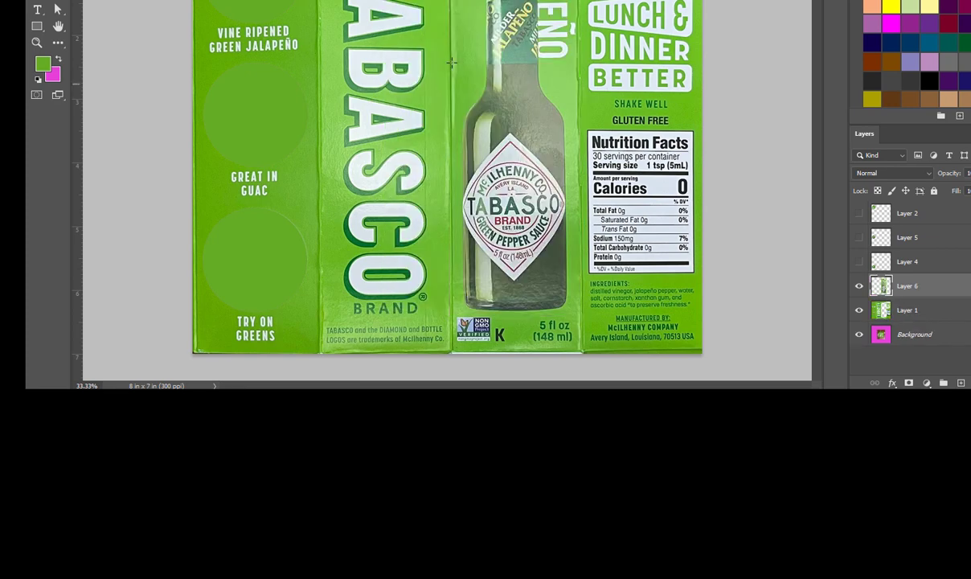
# Hide Layer 1 and the Background so that only the bottle panel on Layer 6 is shown
pyautogui.click(859, 309)
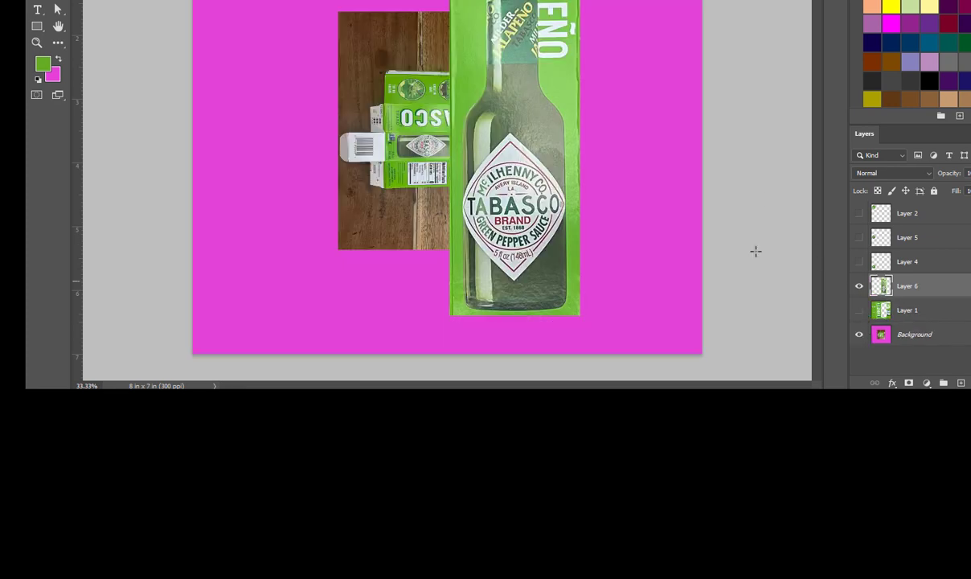
pyautogui.click(859, 334)
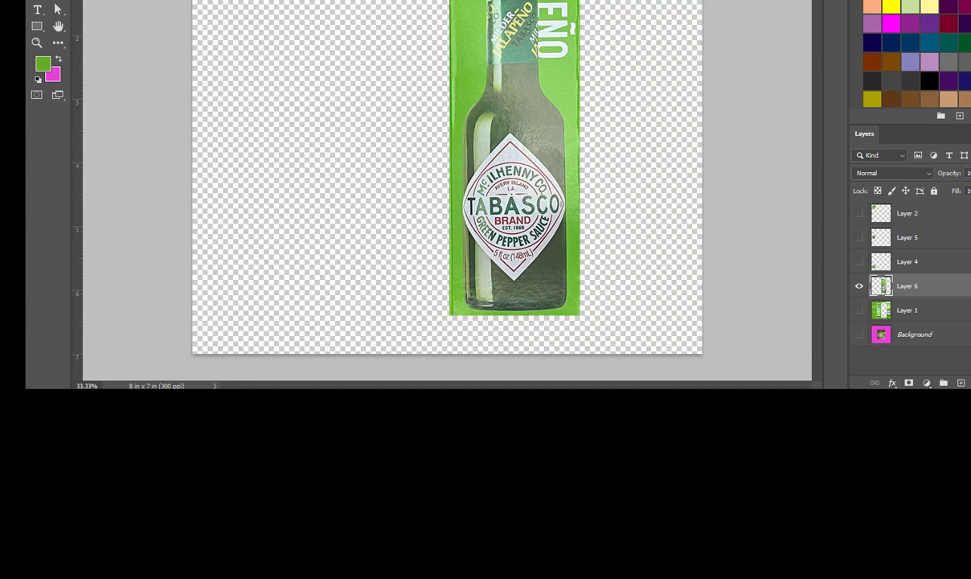
pyautogui.click(173, 0)
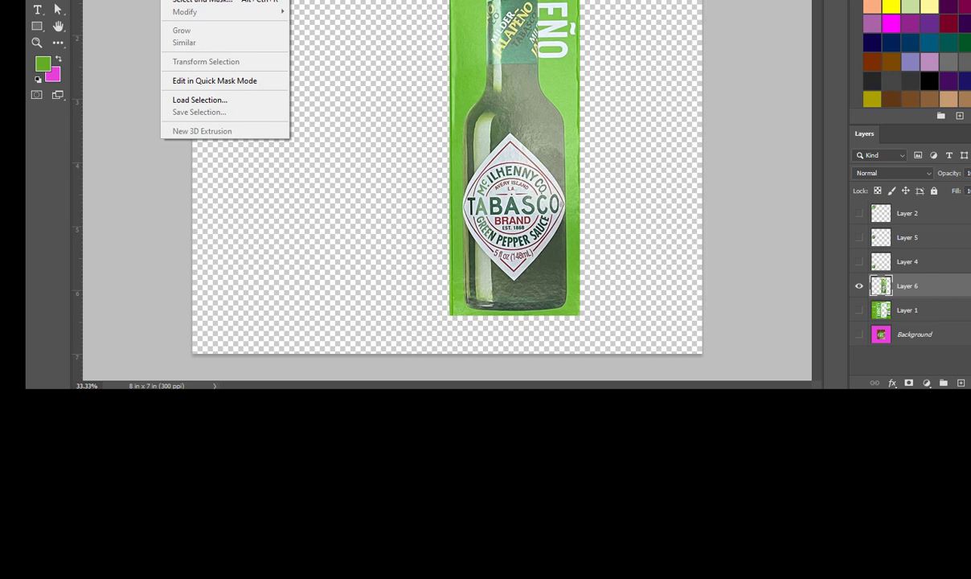
pyautogui.click(250, 0)
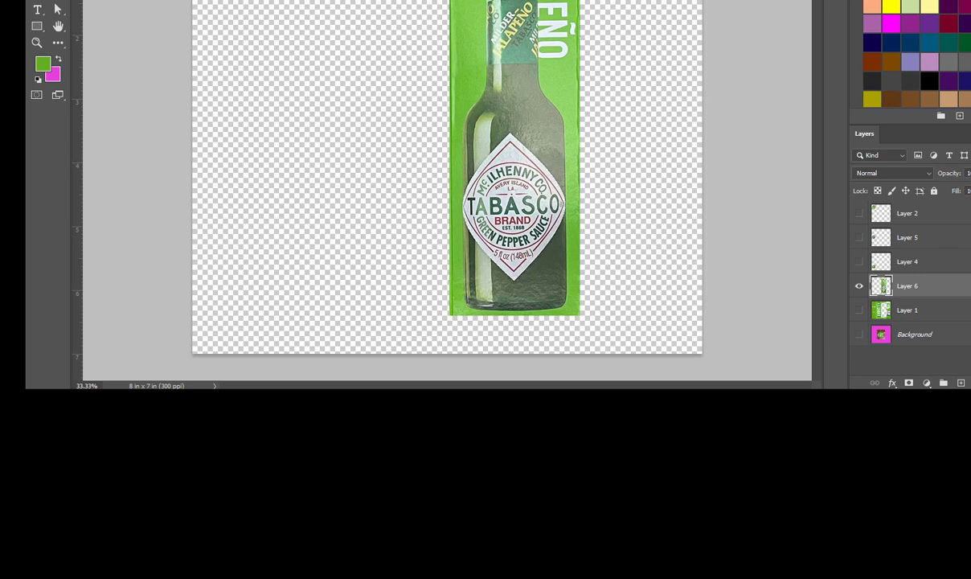
# Trim the bottle panel on Layer 6 to the bottle's width by deleting the excess green strips along both sides
pyautogui.moveTo(390, 0); pyautogui.dragTo(464, 353)
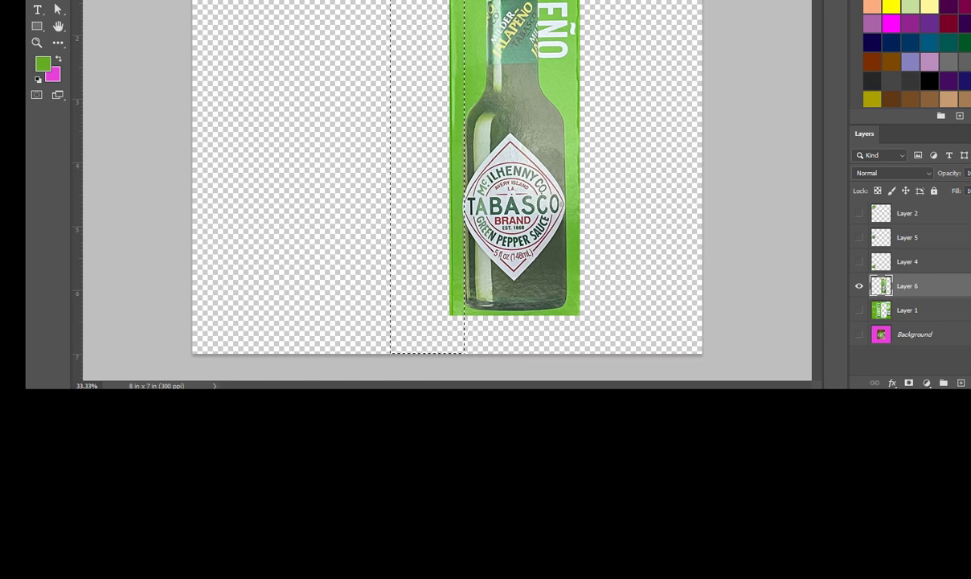
pyautogui.press('Delete')
pyautogui.hotkey('ctrl', 'd')
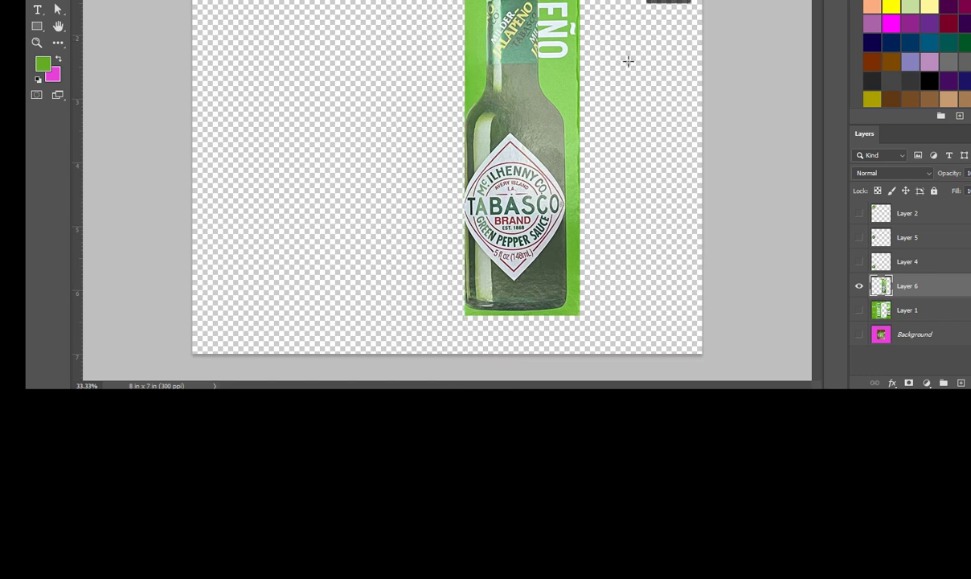
pyautogui.moveTo(639, 2); pyautogui.dragTo(565, 362)
pyautogui.press('Delete')
pyautogui.hotkey('ctrl', 'd')
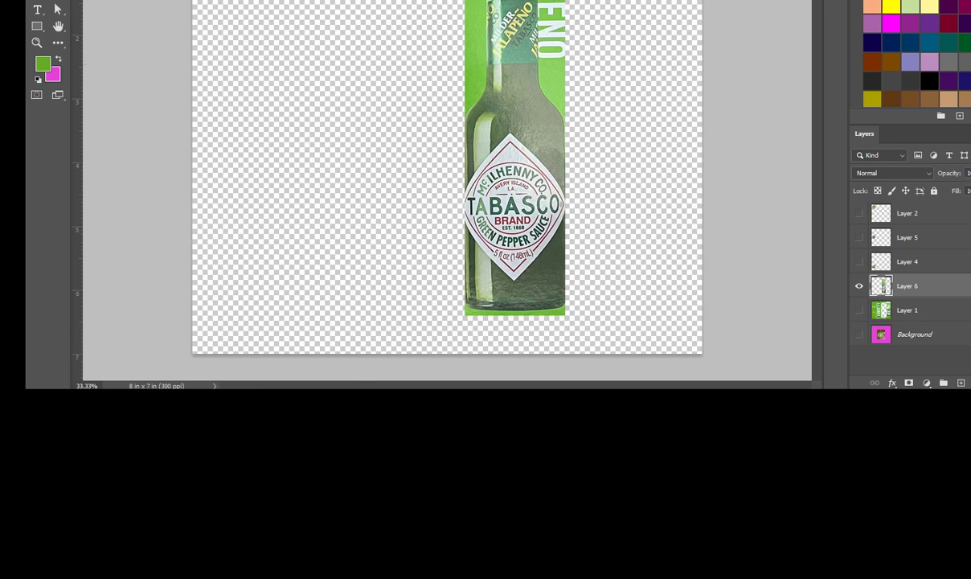
# Outline the green background to the right of the bottle's neck and shoulder with a lasso selection and remove it
pyautogui.click(515, 2)
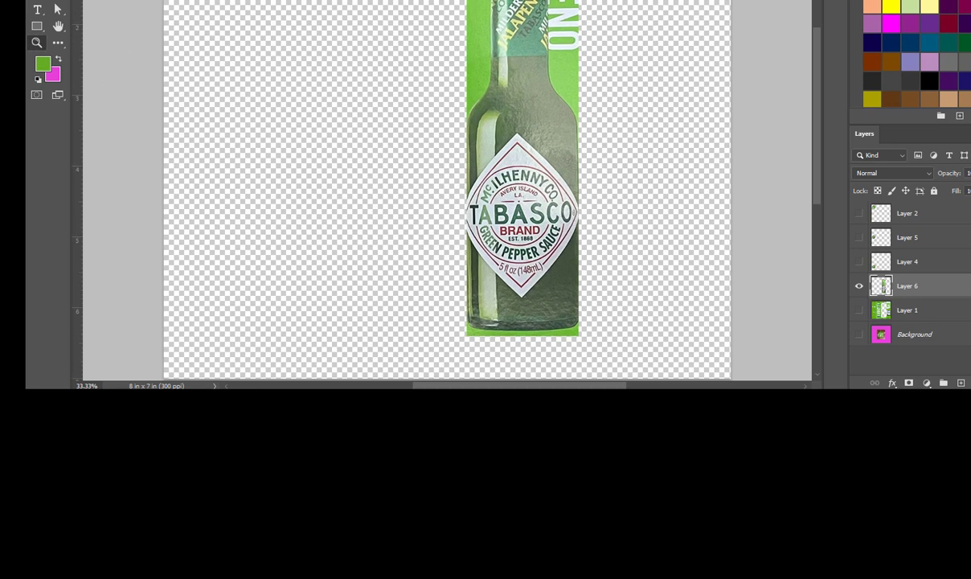
pyautogui.click(516, 2)
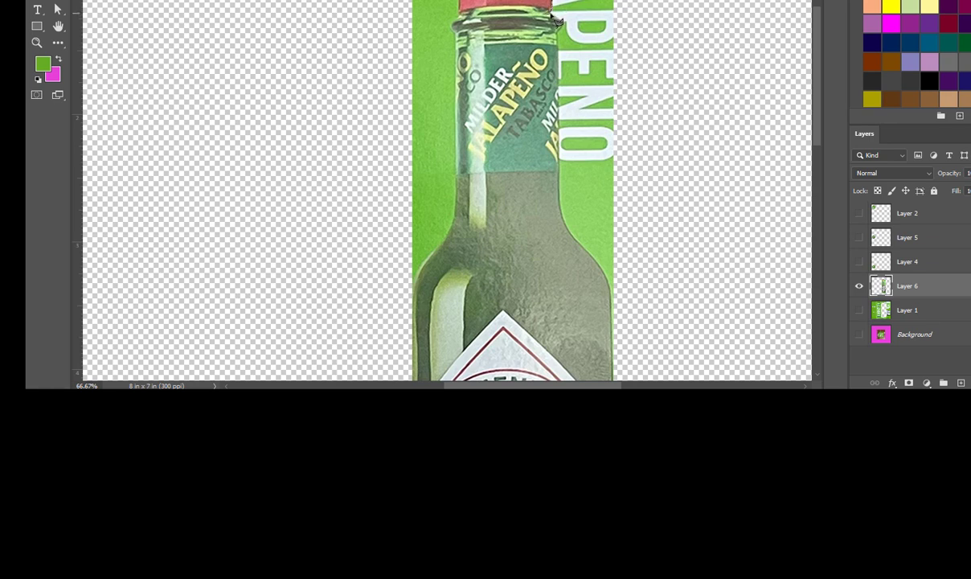
pyautogui.click(563, 20)
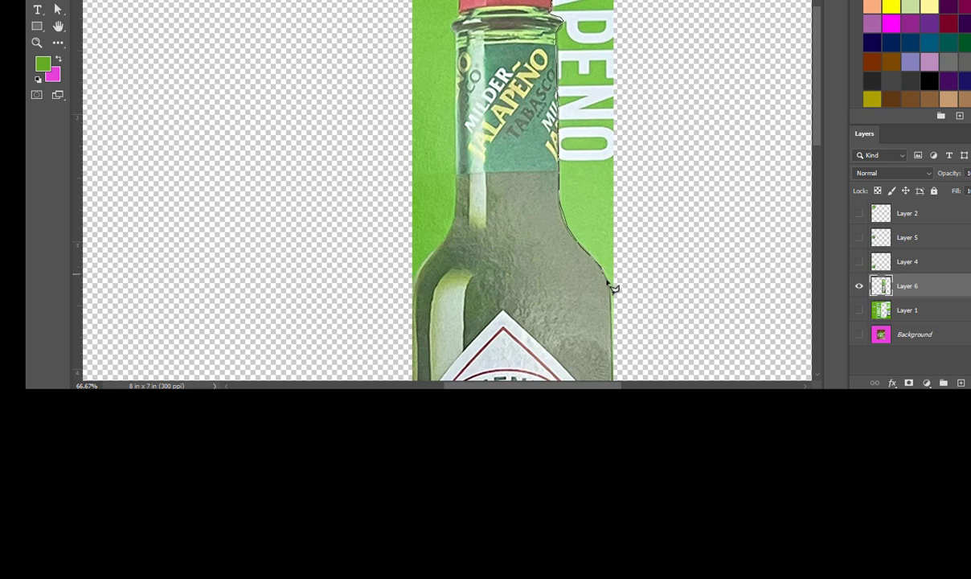
pyautogui.click(652, 318)
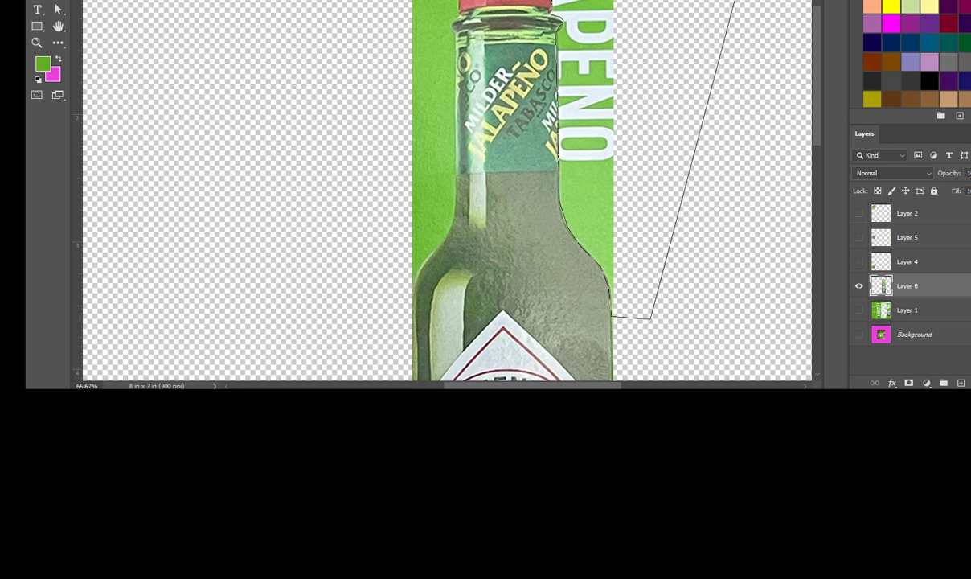
pyautogui.click(554, 1)
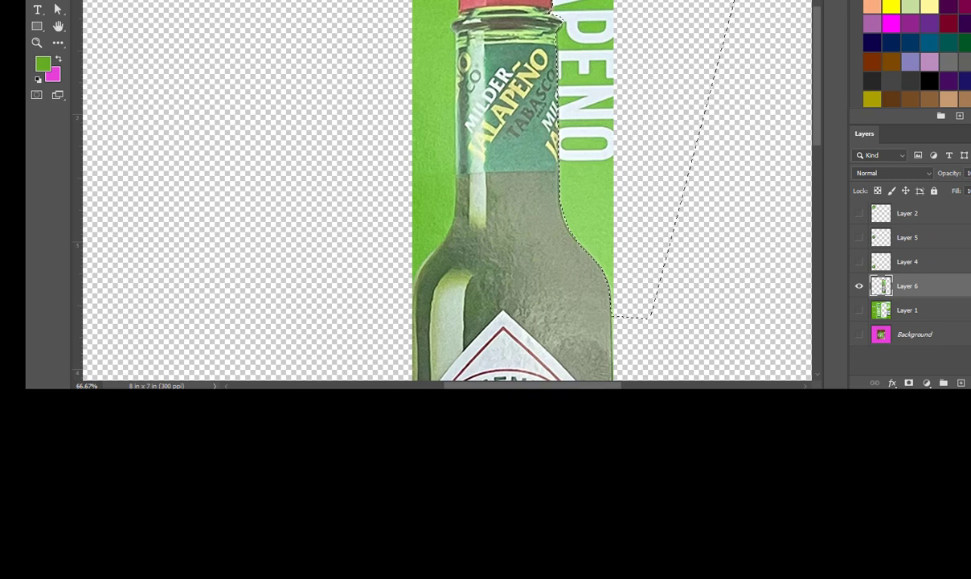
pyautogui.hotkey('ctrl', 'x')
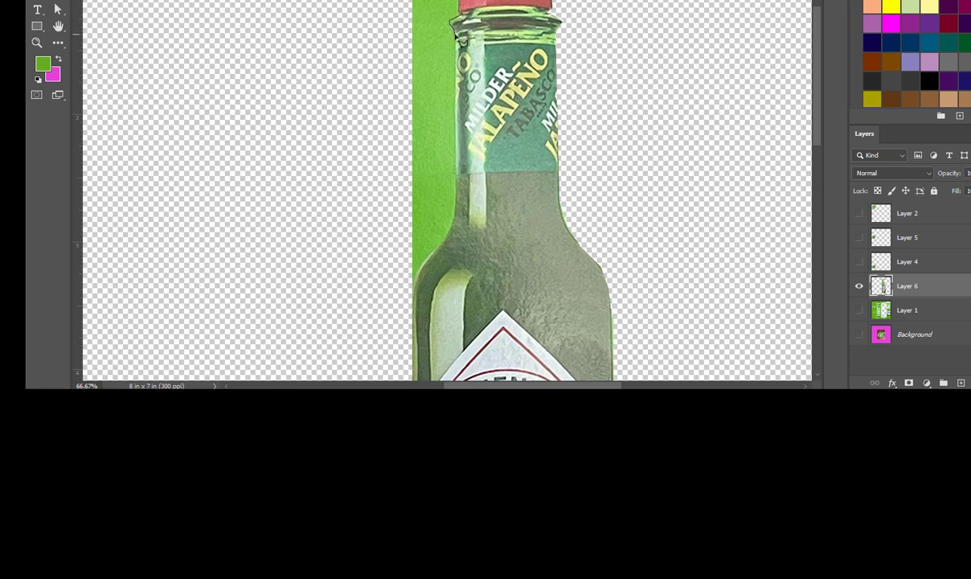
# Lasso the green background to the left of the bottle's neck and shoulder and delete it
pyautogui.click(456, 34)
pyautogui.click(455, 218)
pyautogui.click(412, 282)
pyautogui.click(355, 47)
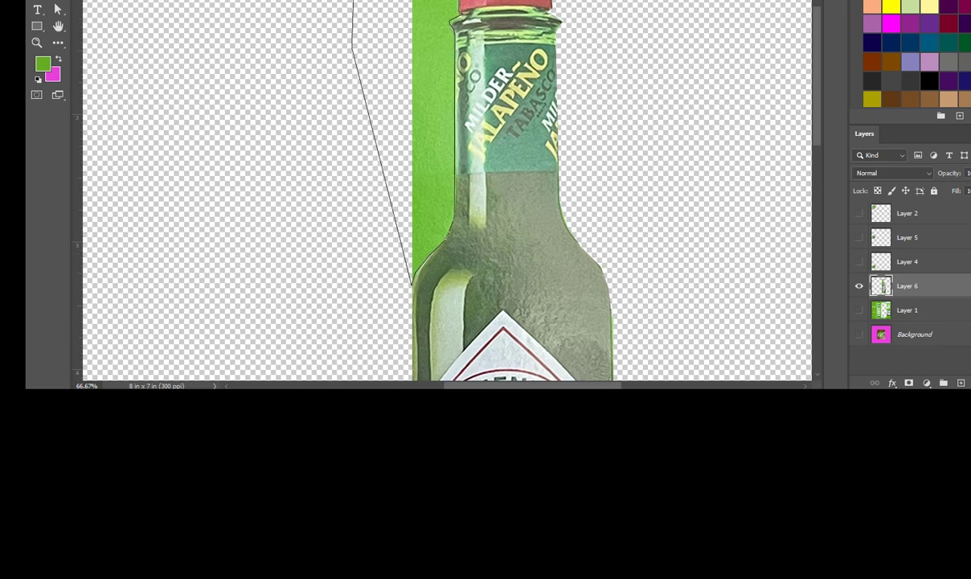
pyautogui.press('Return')
pyautogui.press('v')
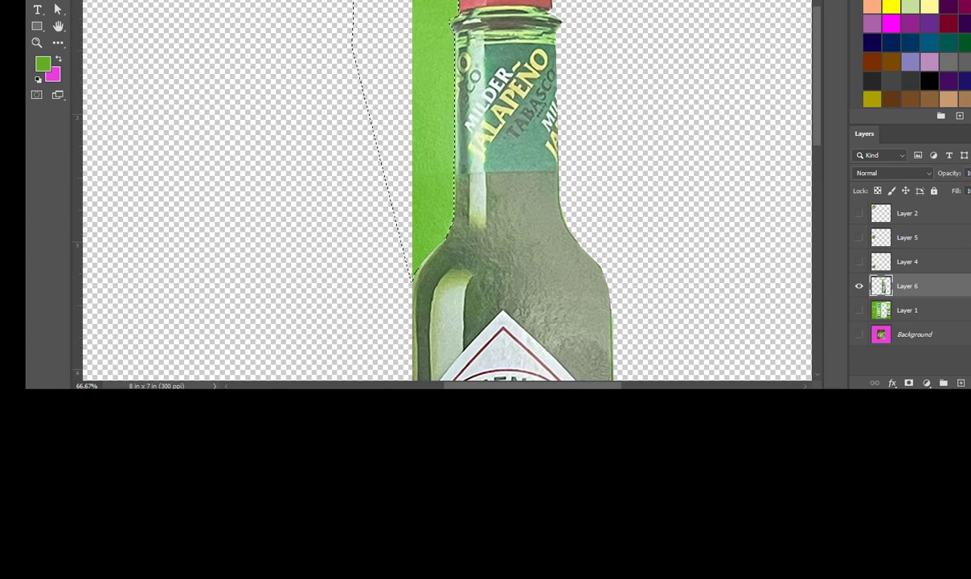
pyautogui.press('Delete')
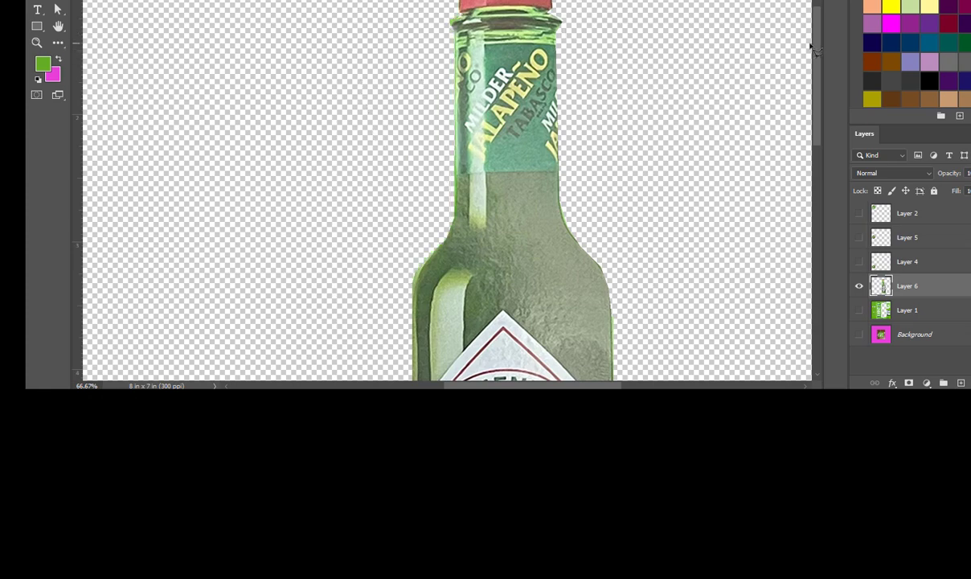
# Trace along the rounded base of the bottle with a lasso selection and delete the green beneath it
pyautogui.moveTo(818, 49)
pyautogui.mouseDown()
pyautogui.moveTo(845, 214)
pyautogui.moveTo(835, 197)
pyautogui.mouseUp()
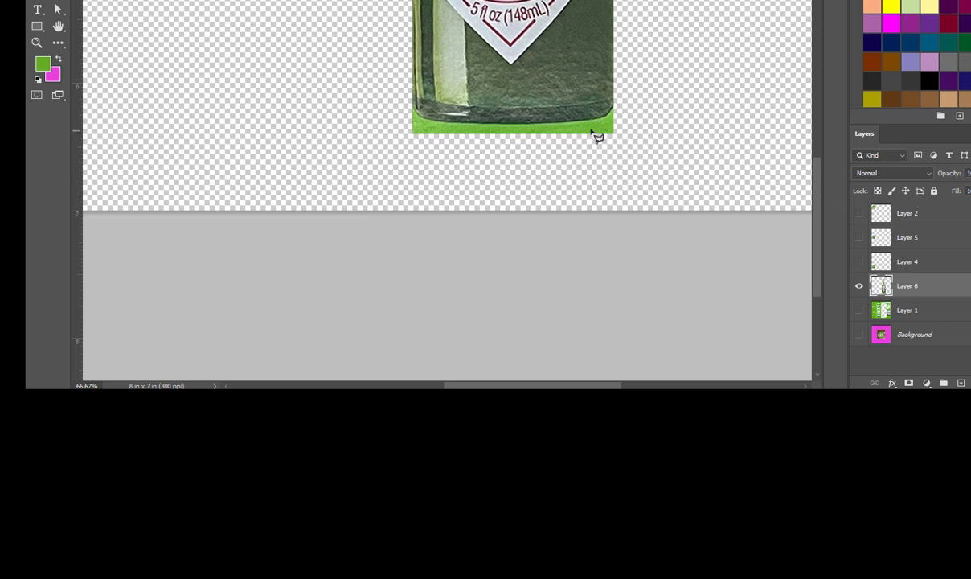
pyautogui.click(613, 109)
pyautogui.click(610, 113)
pyautogui.click(603, 119)
pyautogui.click(408, 102)
pyautogui.click(390, 131)
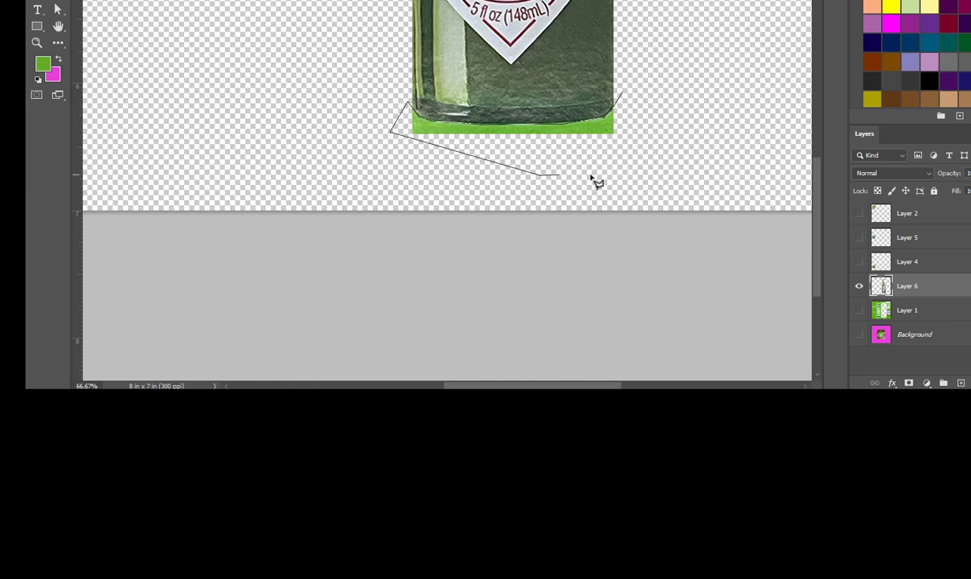
pyautogui.click(618, 167)
pyautogui.click(619, 96)
pyautogui.hotkey('ctrl', 'd')
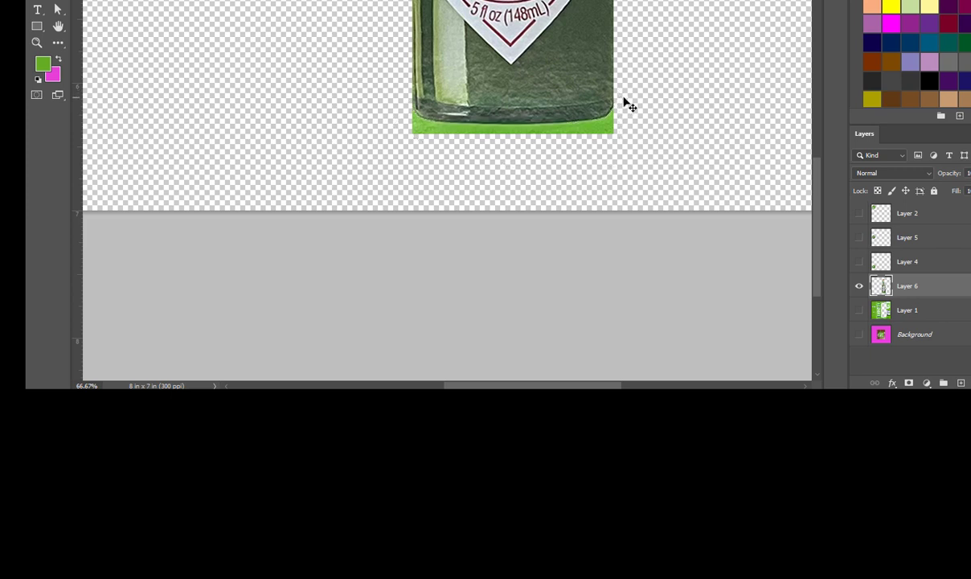
pyautogui.press('Delete')
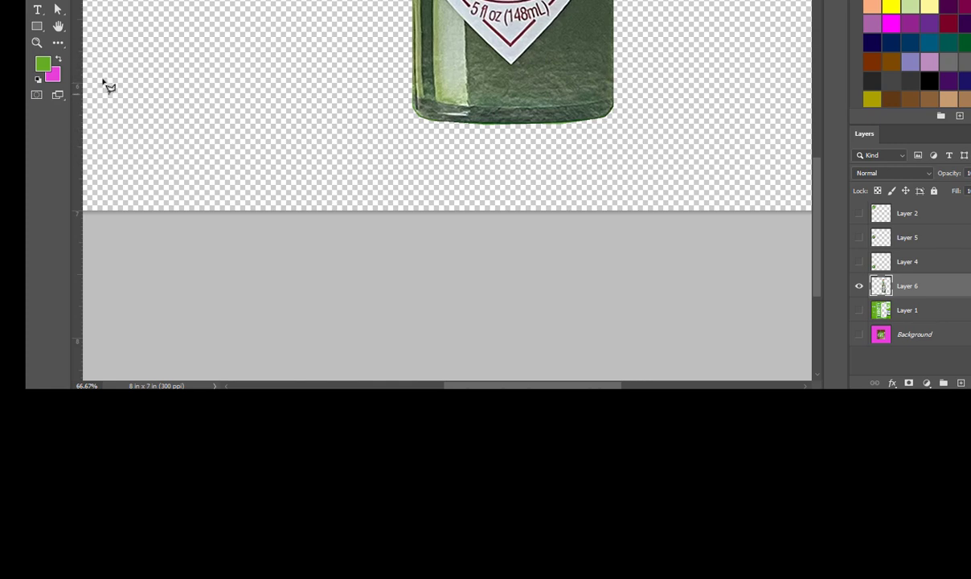
# Rename Layer 6 as Bottle
pyautogui.keyDown('alt'); pyautogui.click(536, 34); pyautogui.keyUp('alt')
pyautogui.keyDown('alt'); pyautogui.click(535, 34); pyautogui.keyUp('alt')
pyautogui.keyDown('alt'); pyautogui.click(540, 47); pyautogui.keyUp('alt')
pyautogui.keyDown('alt'); pyautogui.click(548, 64); pyautogui.keyUp('alt')
pyautogui.keyDown('alt'); pyautogui.click(548, 63); pyautogui.keyUp('alt')
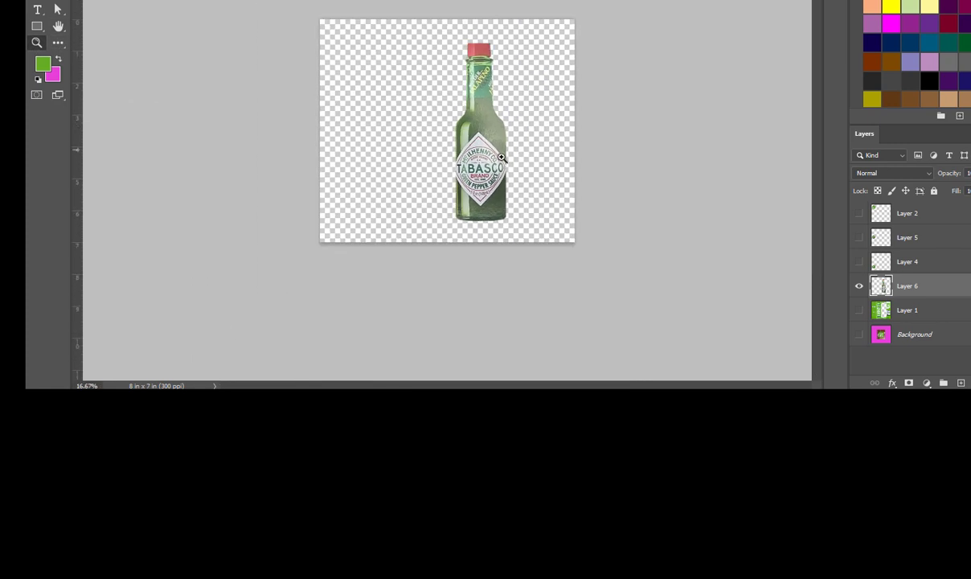
pyautogui.click(473, 150)
pyautogui.click(474, 150)
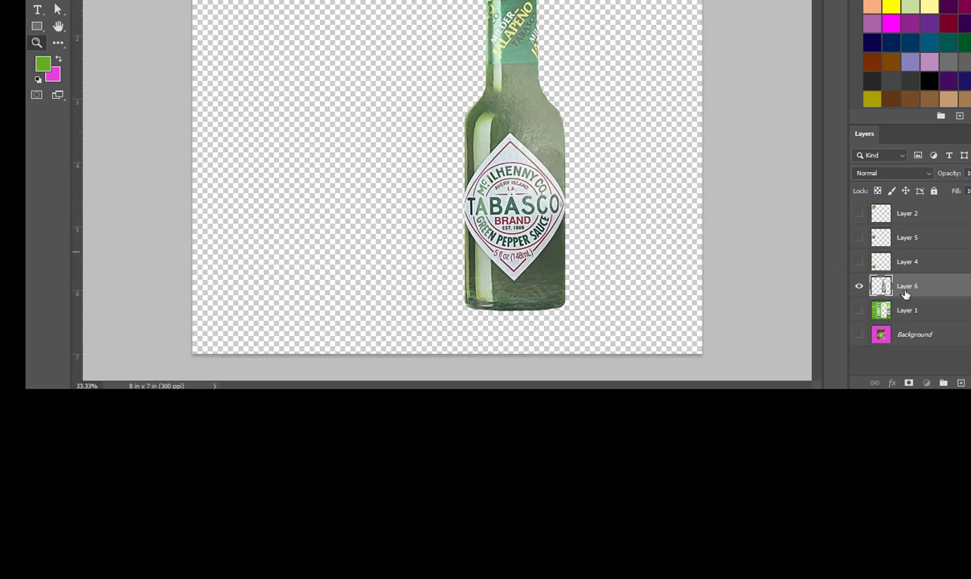
pyautogui.doubleClick(907, 296)
pyautogui.write('Bottle')
pyautogui.press('Return')
# Rename the illustration layers: Layer 2 as "Circle pic 1", Layer 5 as "Circle pic2" and Layer 4 as "Circle pic3"
pyautogui.click(907, 214)
pyautogui.doubleClick(907, 214)
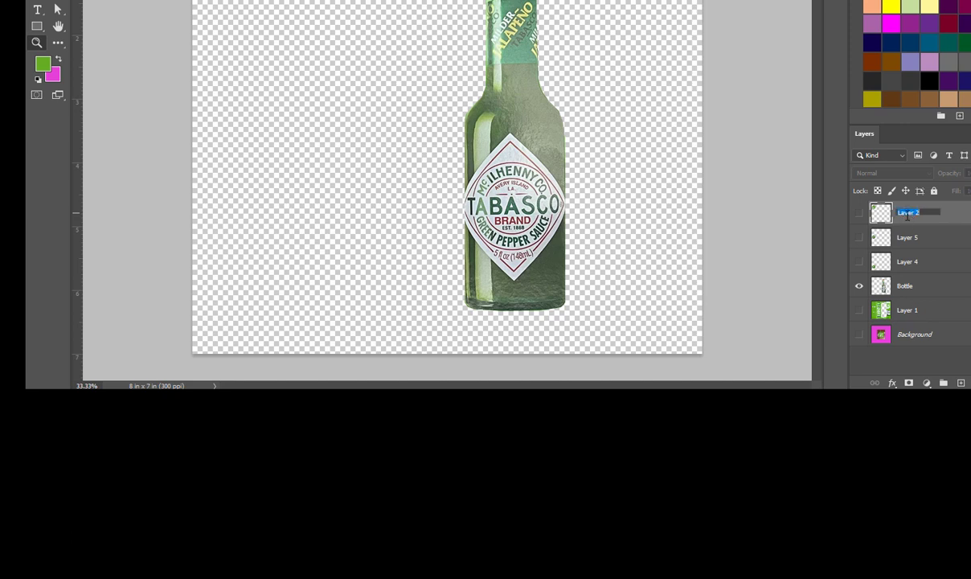
pyautogui.write('Circle pic 1')
pyautogui.moveTo(929, 213); pyautogui.dragTo(878, 226)
pyautogui.hotkey('ctrl', 'c')
pyautogui.doubleClick(908, 237)
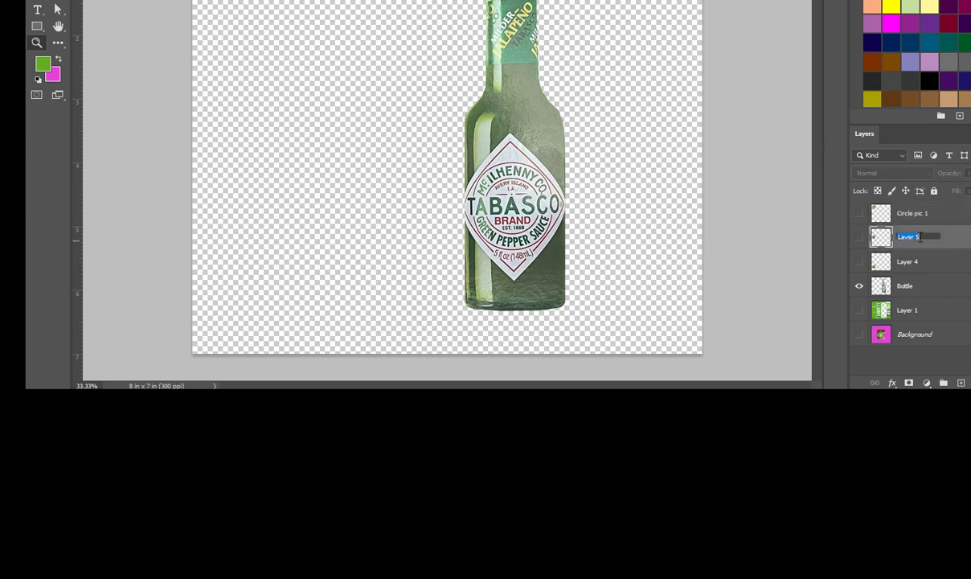
pyautogui.hotkey('ctrl', 'v')
pyautogui.moveTo(929, 238); pyautogui.dragTo(925, 240)
pyautogui.write('2')
pyautogui.doubleClick(908, 261)
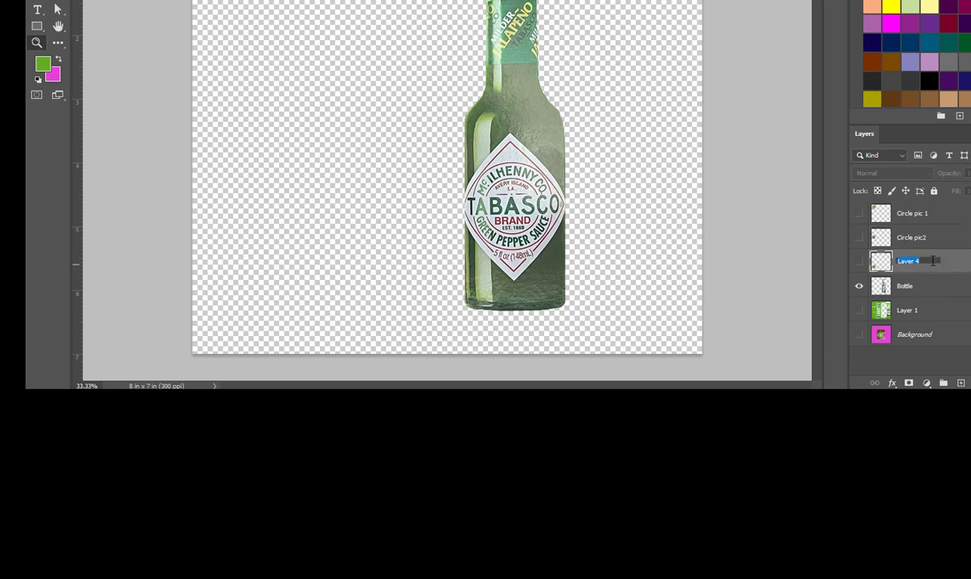
pyautogui.hotkey('ctrl', 'v')
pyautogui.write('3')
# Show Layer 1 and the three circle picture layers, hiding Layer 1 briefly to check the separated elements
pyautogui.click(860, 310)
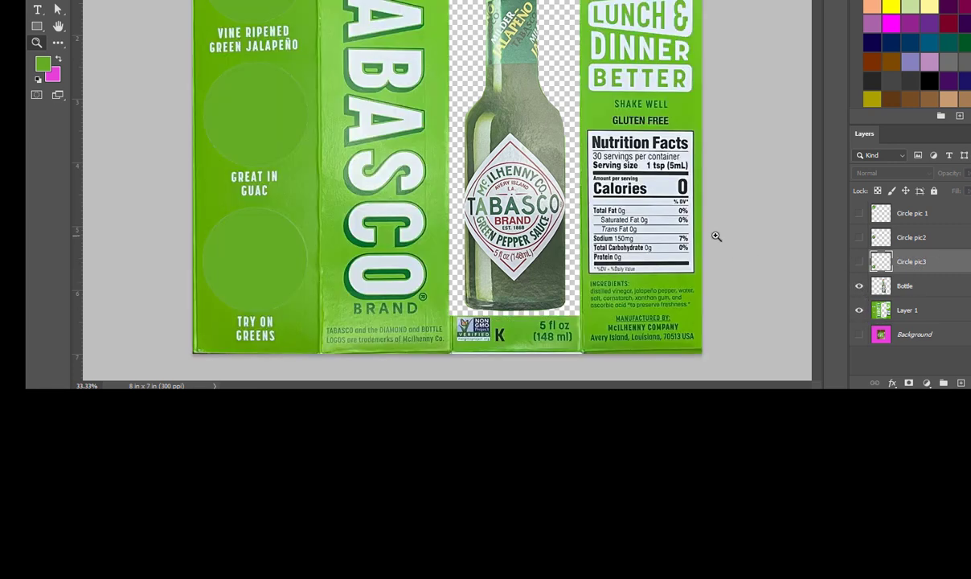
pyautogui.click(699, 190)
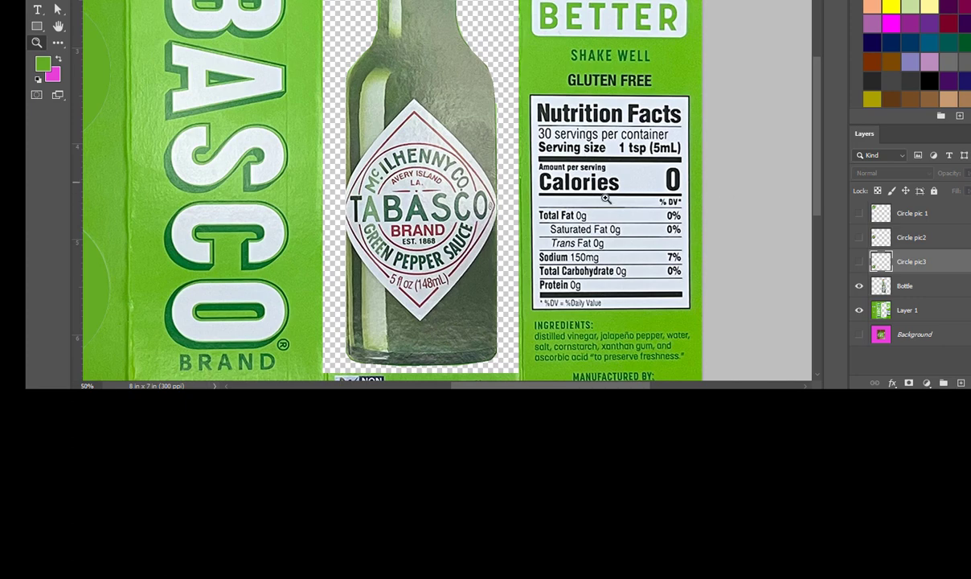
pyautogui.scroll(-2, 386, 48)
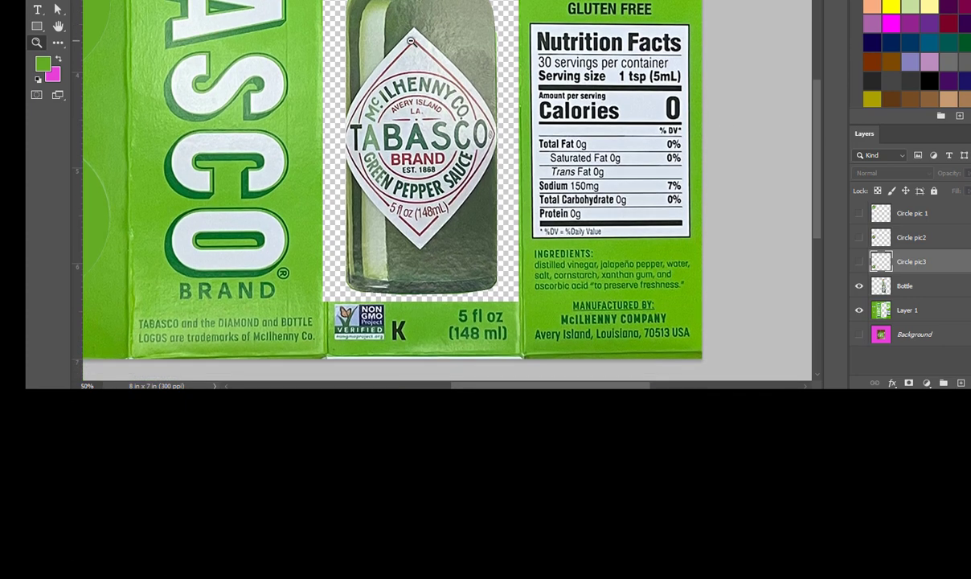
pyautogui.keyDown('alt'); pyautogui.click(410, 41); pyautogui.keyUp('alt')
pyautogui.keyDown('alt'); pyautogui.click(410, 41); pyautogui.keyUp('alt')
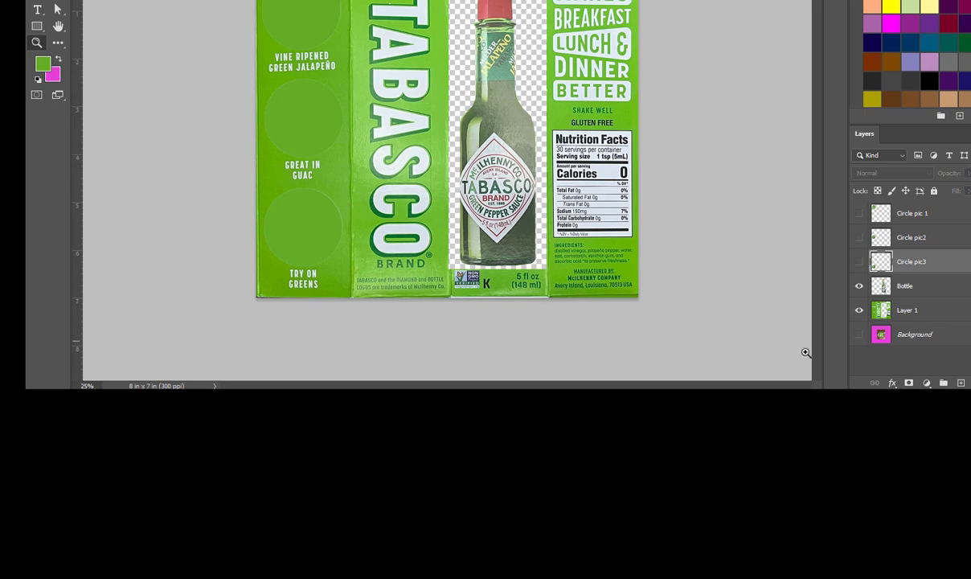
pyautogui.click(859, 261)
pyautogui.click(859, 237)
pyautogui.click(858, 219)
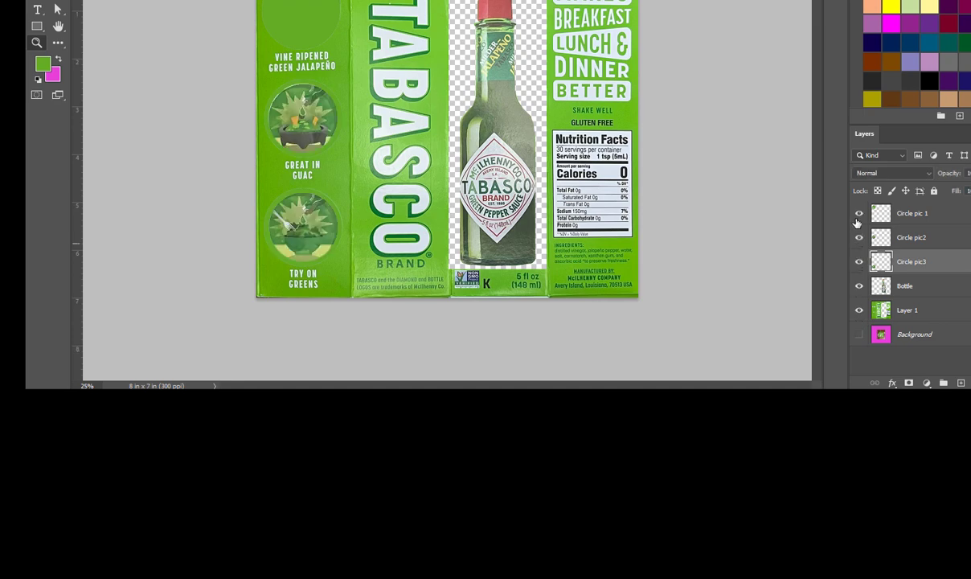
pyautogui.click(859, 311)
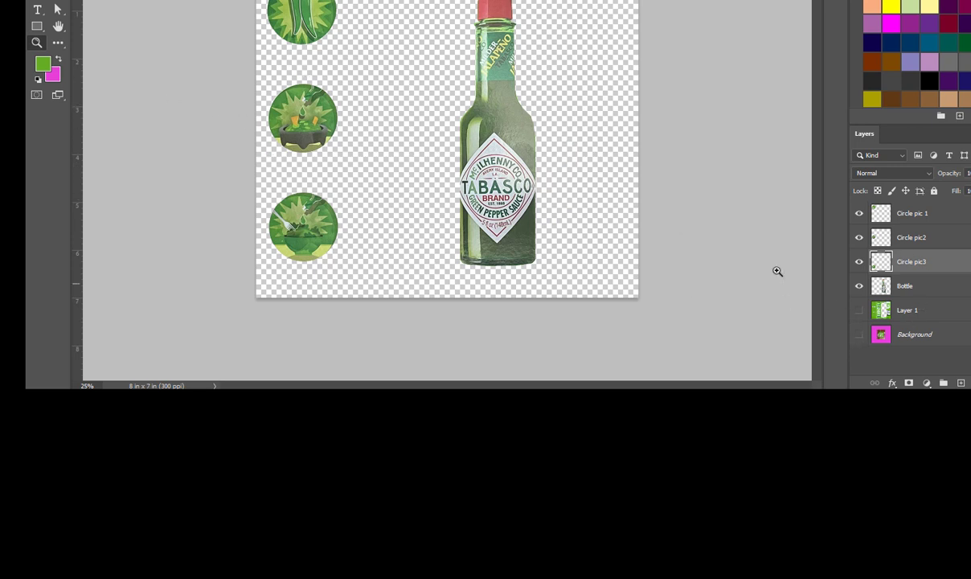
pyautogui.click(859, 310)
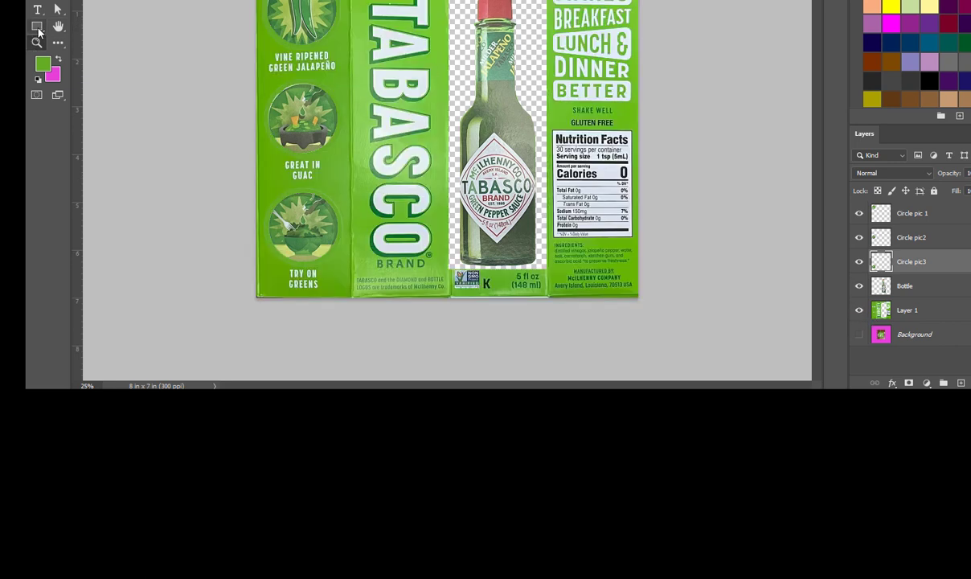
# Draw a green rectangle shape of about 5.92 by 5.77 in directly above Layer 1, starting at the artwork's upper-left corner
pyautogui.click(37, 29)
pyautogui.click(901, 310)
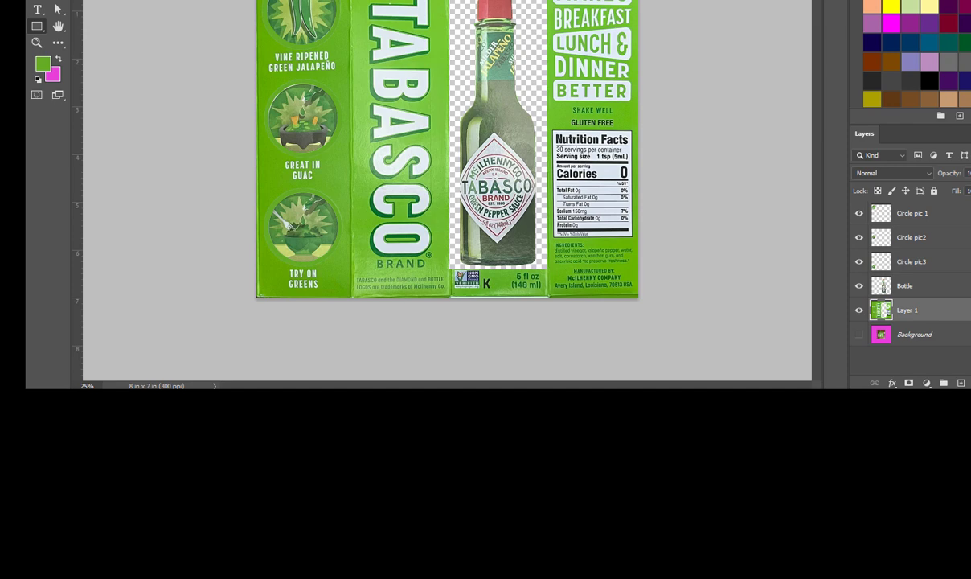
pyautogui.moveTo(253, 0); pyautogui.dragTo(536, 236)
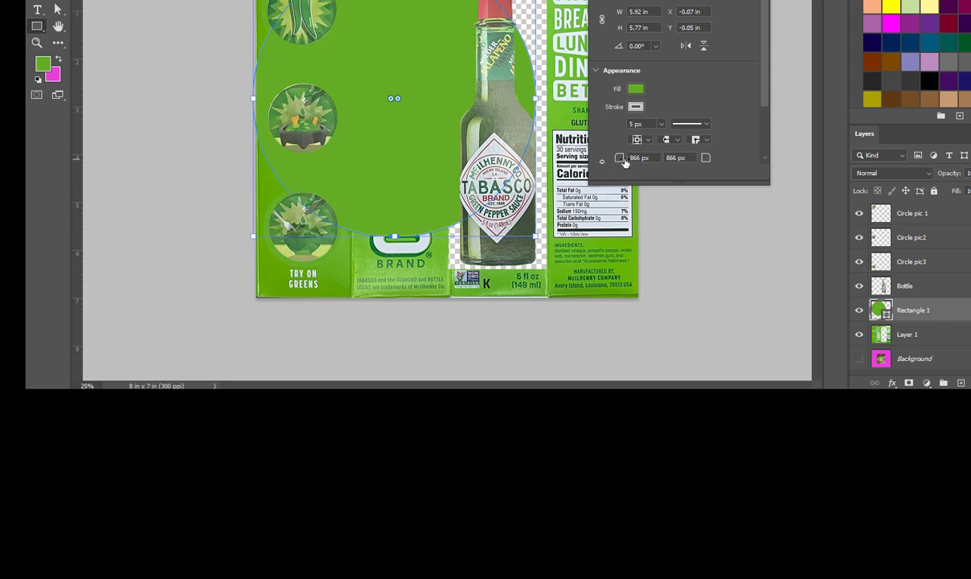
# Link the green shape's corner radii and set them all to 0 px to square its corners
pyautogui.click(637, 159)
pyautogui.write('0')
pyautogui.press('Return')
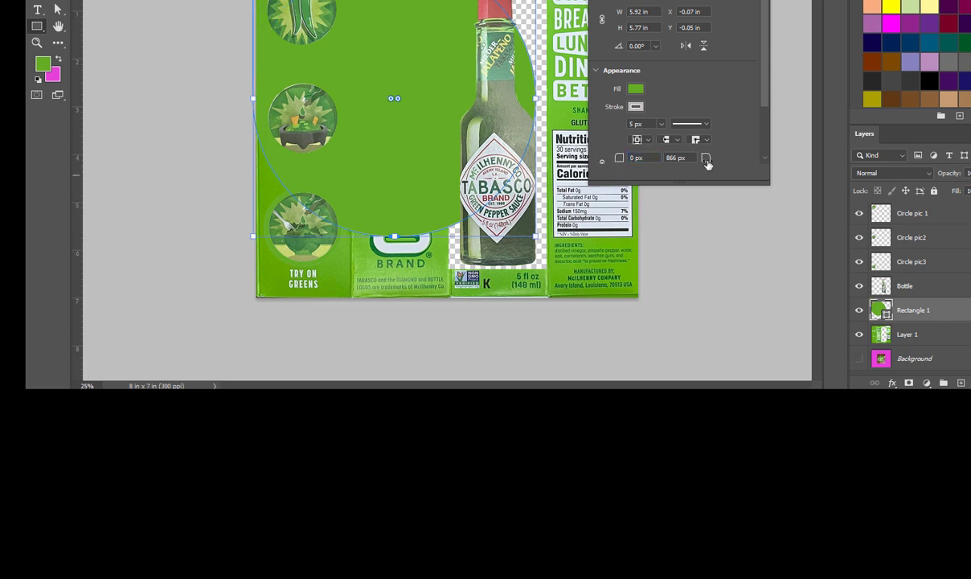
pyautogui.moveTo(708, 161); pyautogui.dragTo(957, 161)
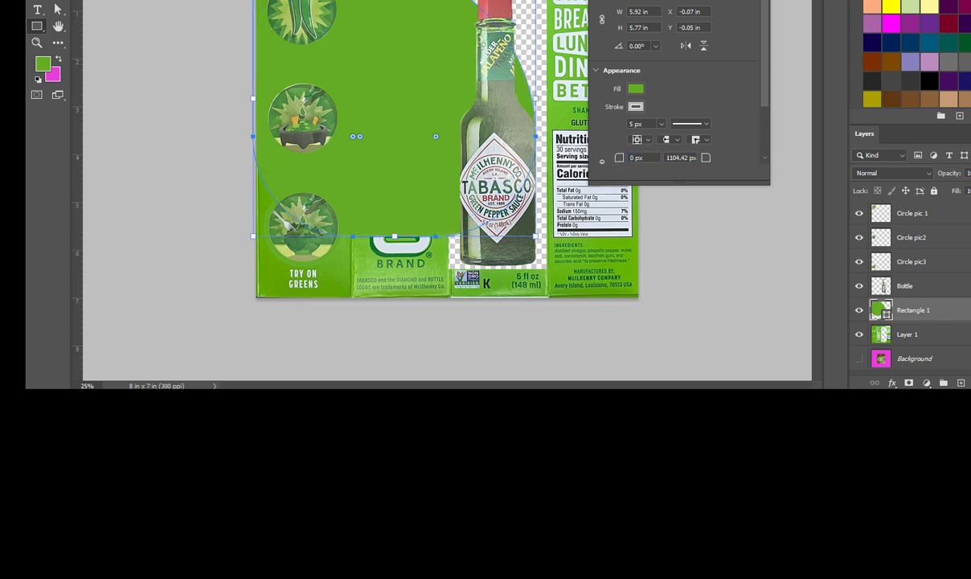
pyautogui.click(603, 161)
pyautogui.moveTo(706, 158); pyautogui.dragTo(965, 158)
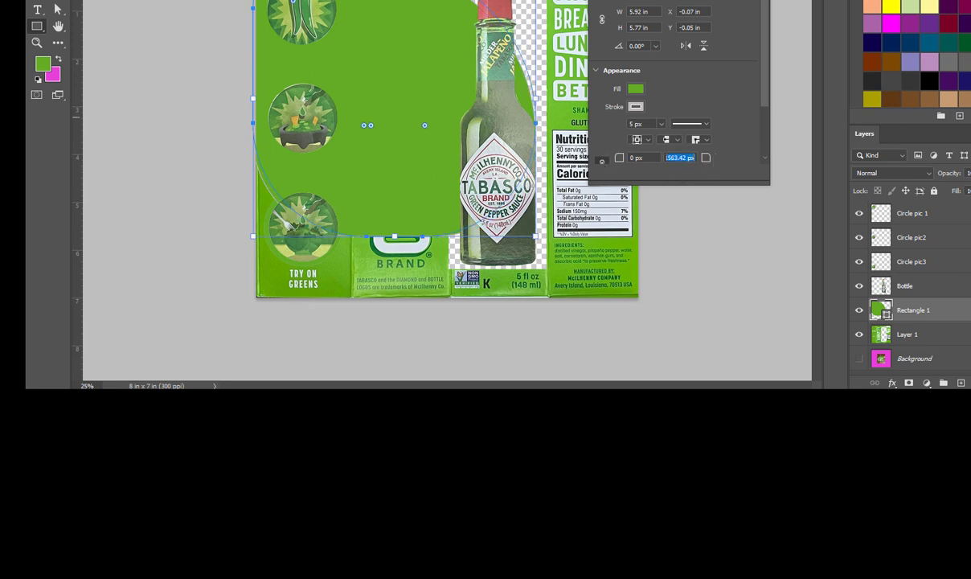
pyautogui.write('0')
pyautogui.press('Return')
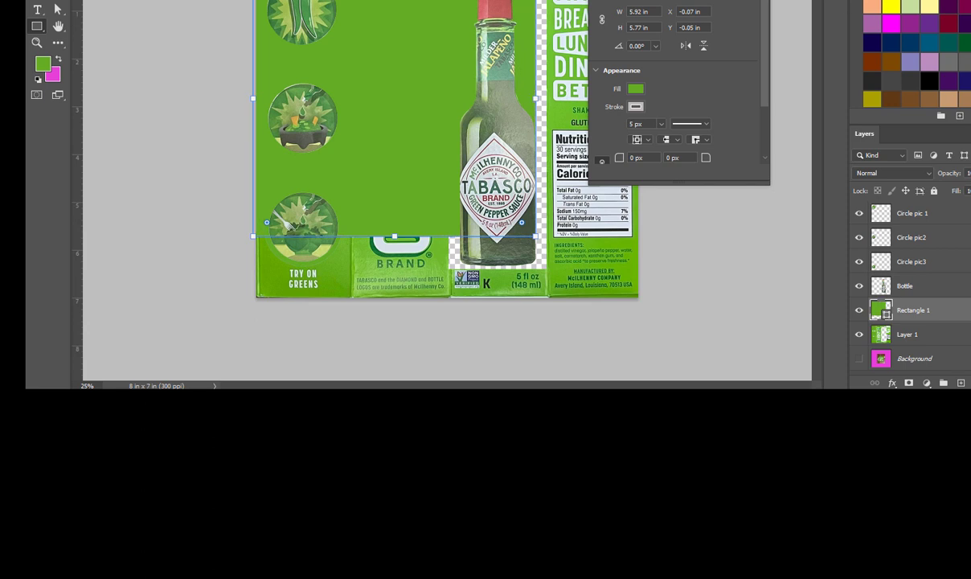
pyautogui.moveTo(675, 1); pyautogui.dragTo(603, 0)
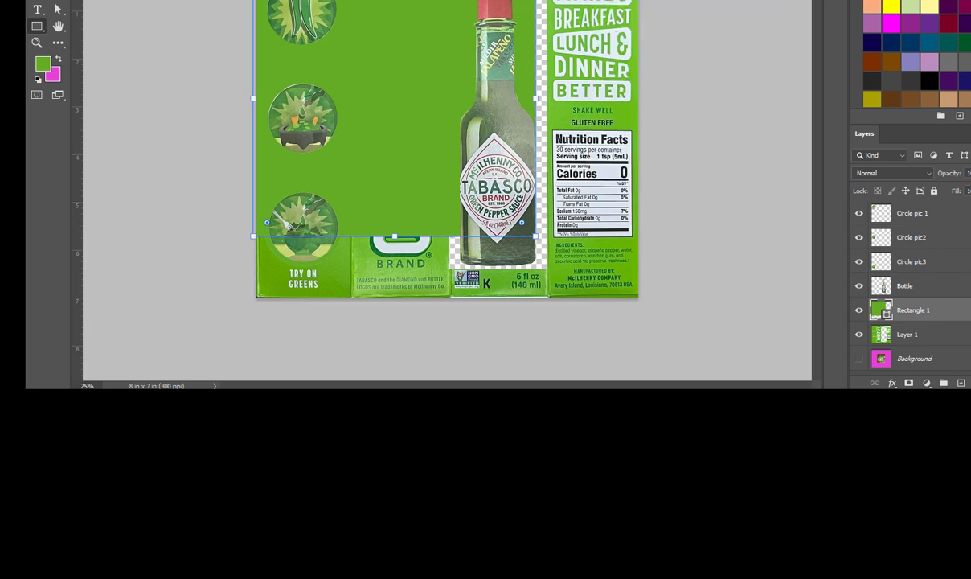
# Stretch the green rectangle to cover the whole box artwork and reduce its opacity so the artwork shows through
pyautogui.moveTo(508, 231); pyautogui.dragTo(638, 296)
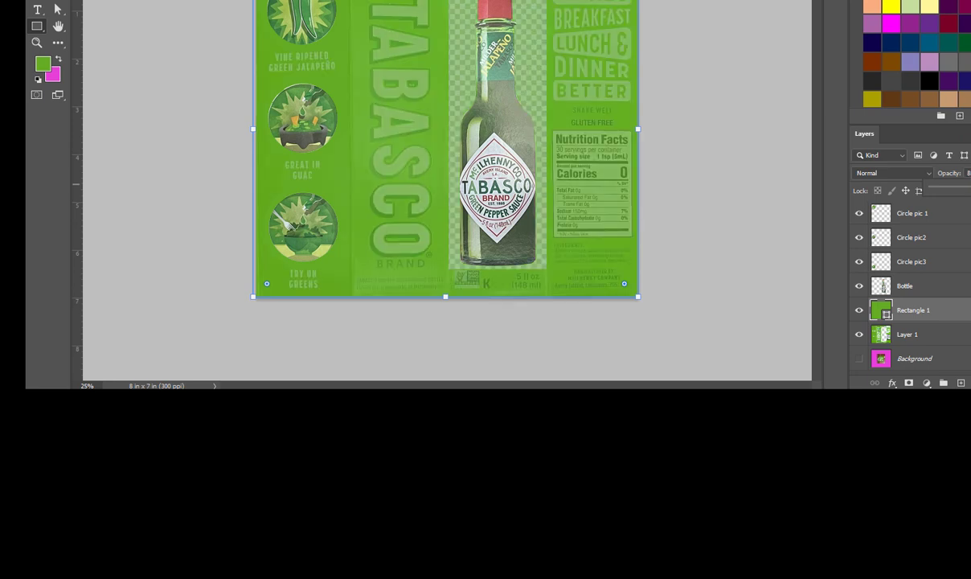
pyautogui.moveTo(967, 185); pyautogui.dragTo(970, 188)
# Lock the Rectangle 1 layer and make Layer 1 the active layer
pyautogui.click(934, 191)
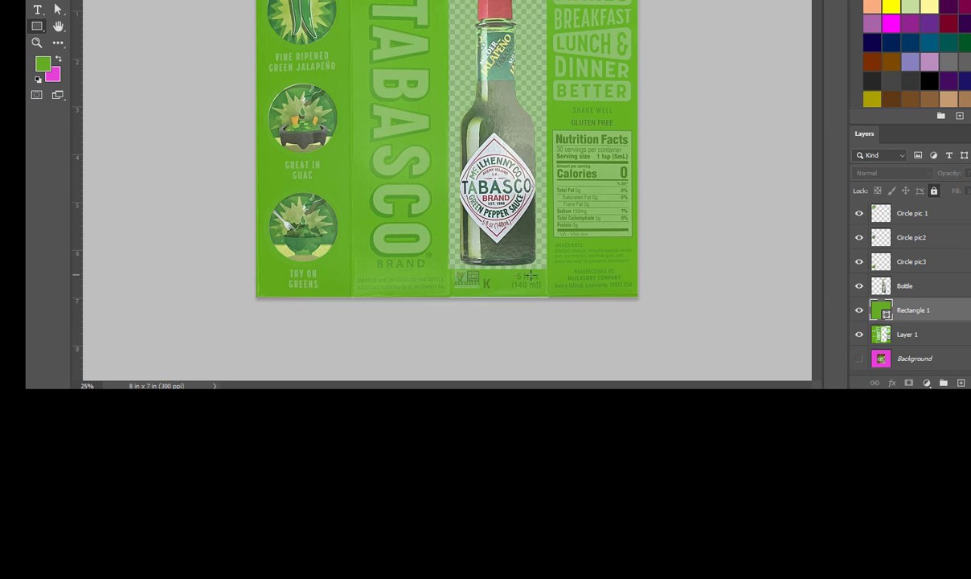
pyautogui.click(947, 336)
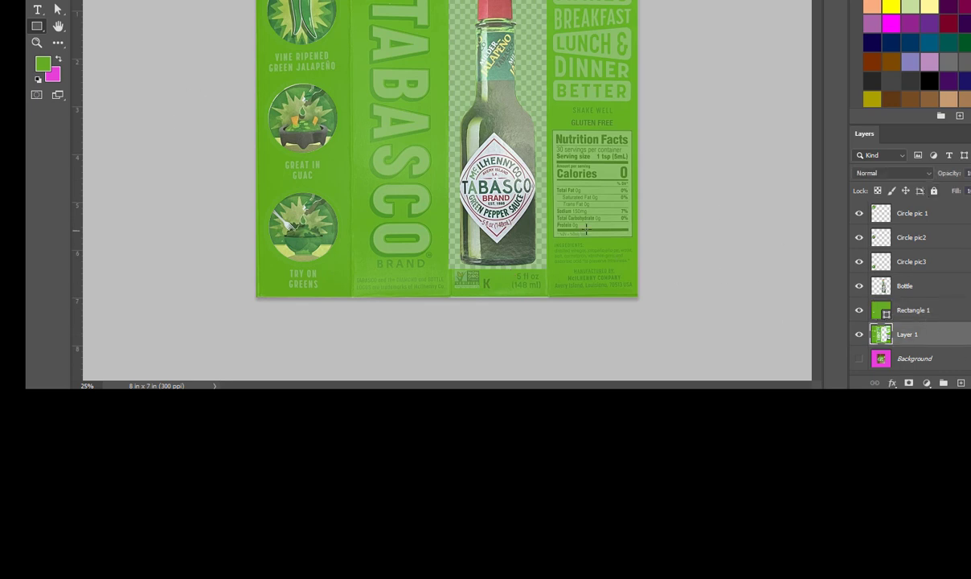